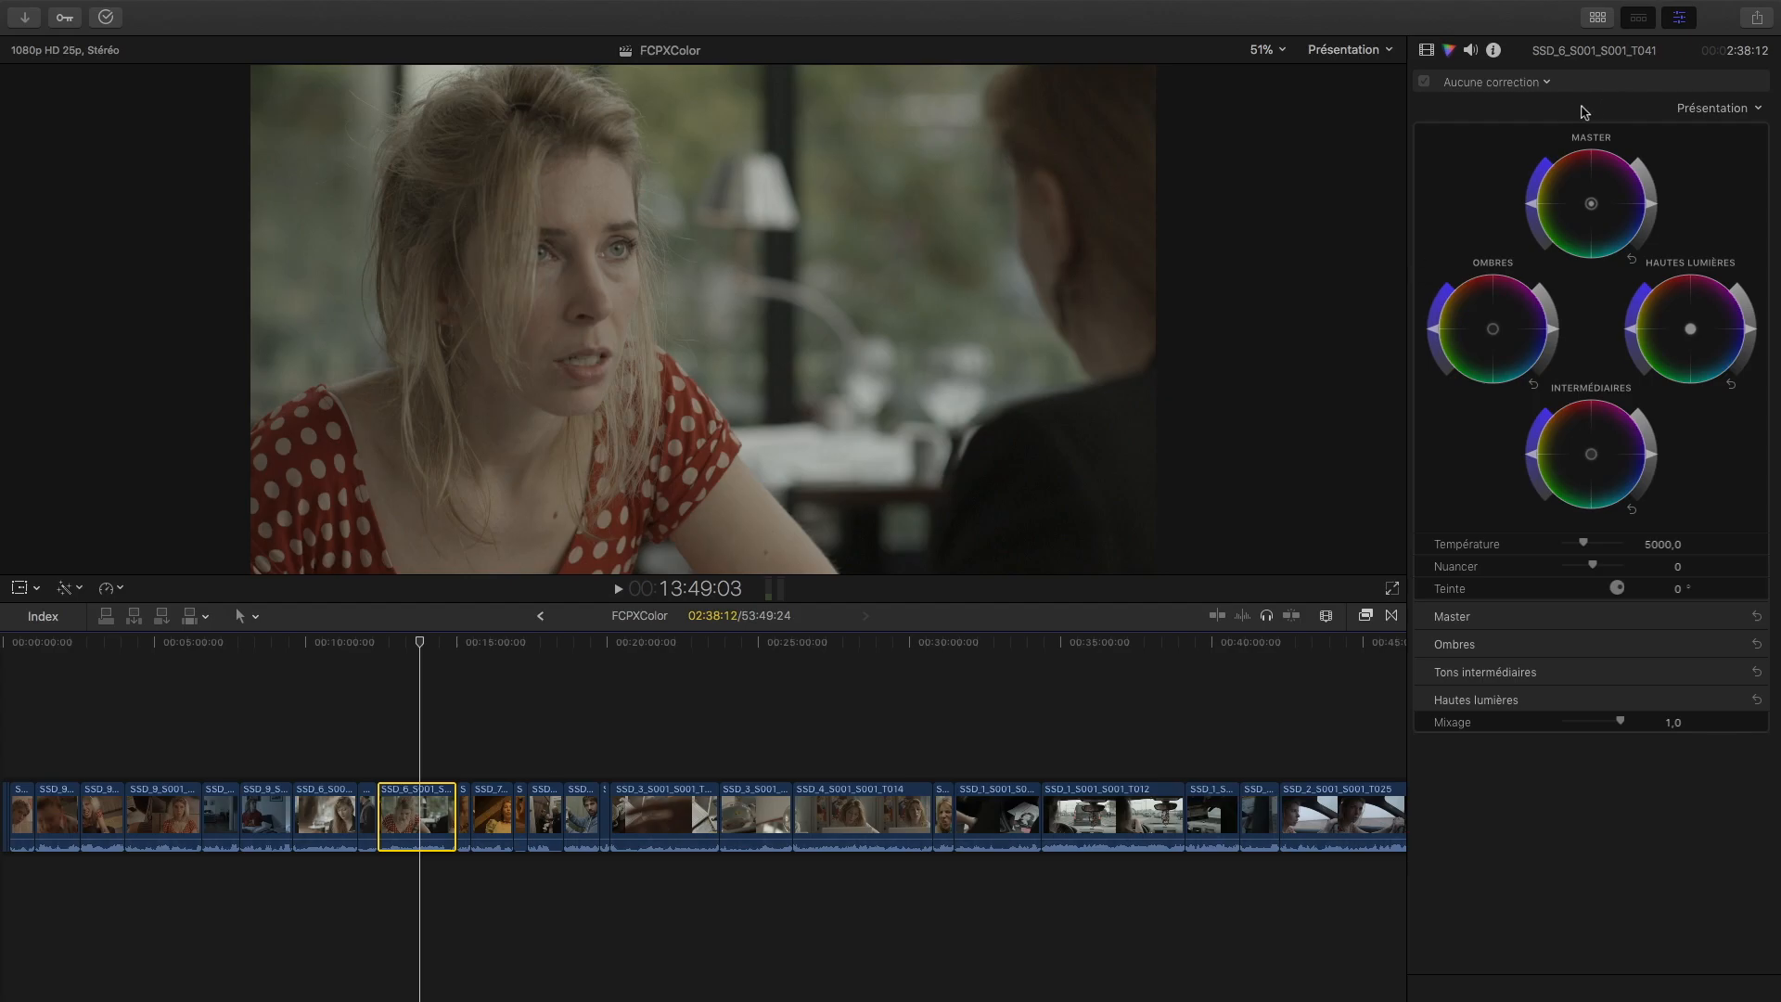
Step: Add a Roues des couleurs correction to the clip SSD_6_S001_S001_T041 and attach a colour mask to it
click(1631, 85)
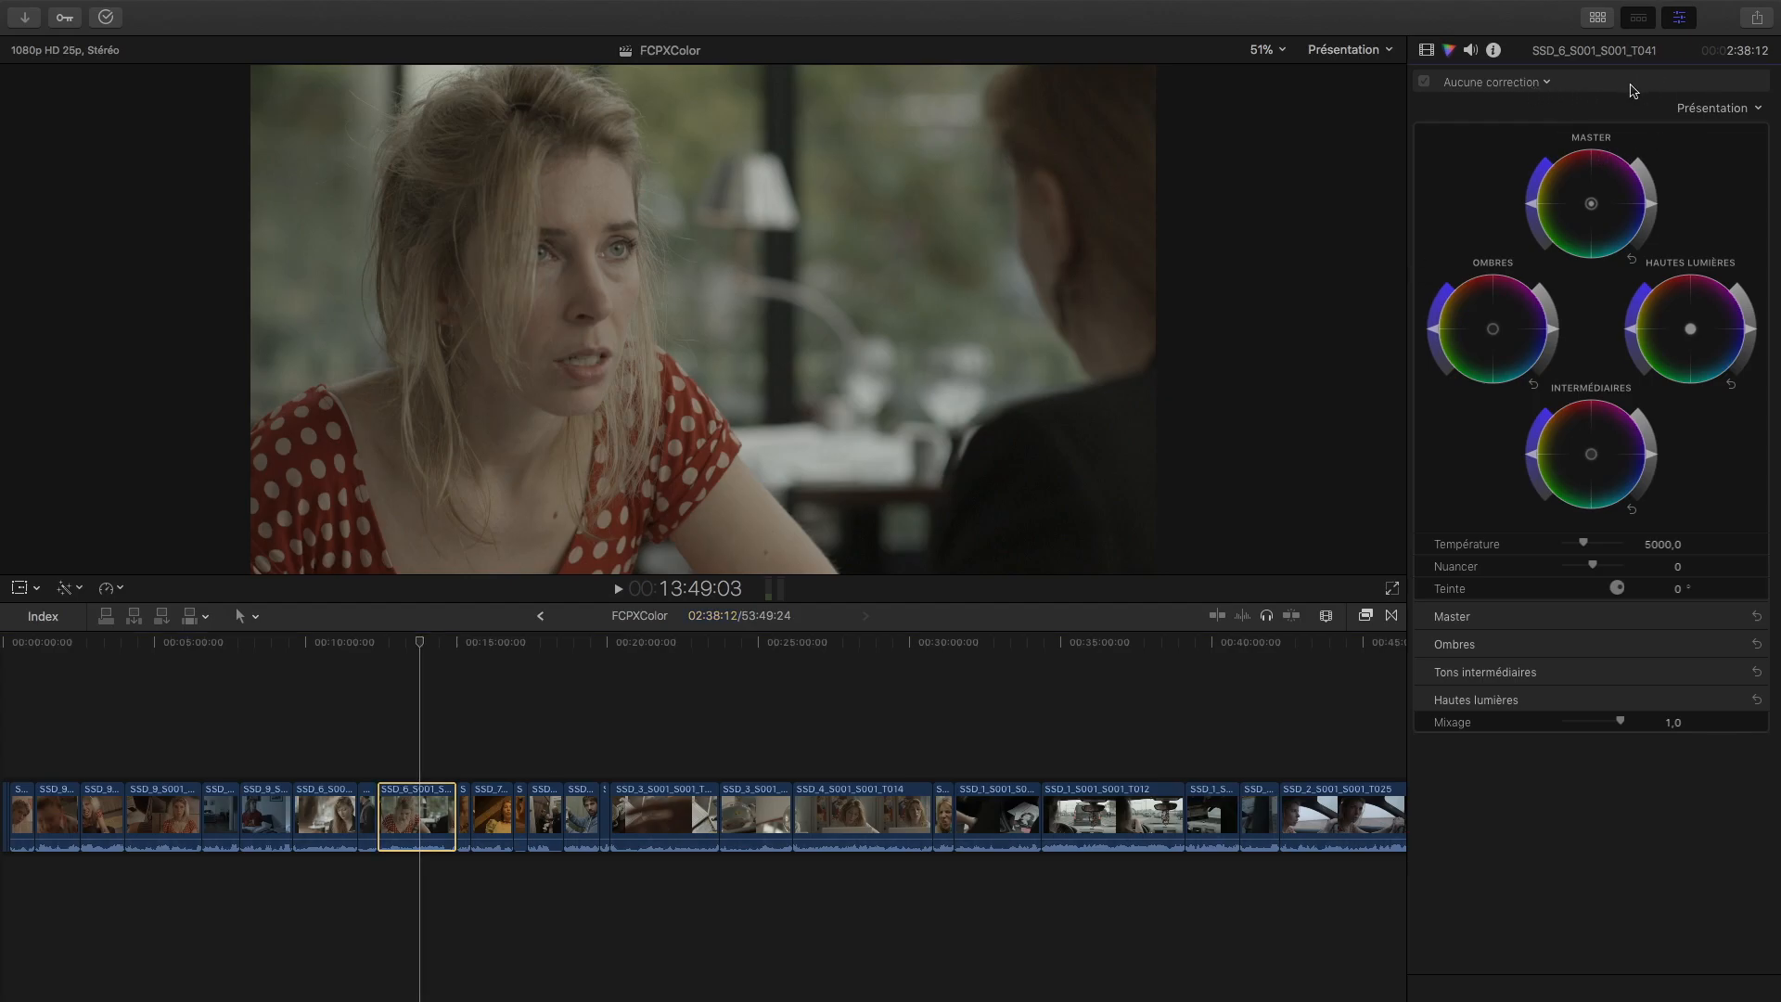
click(1475, 82)
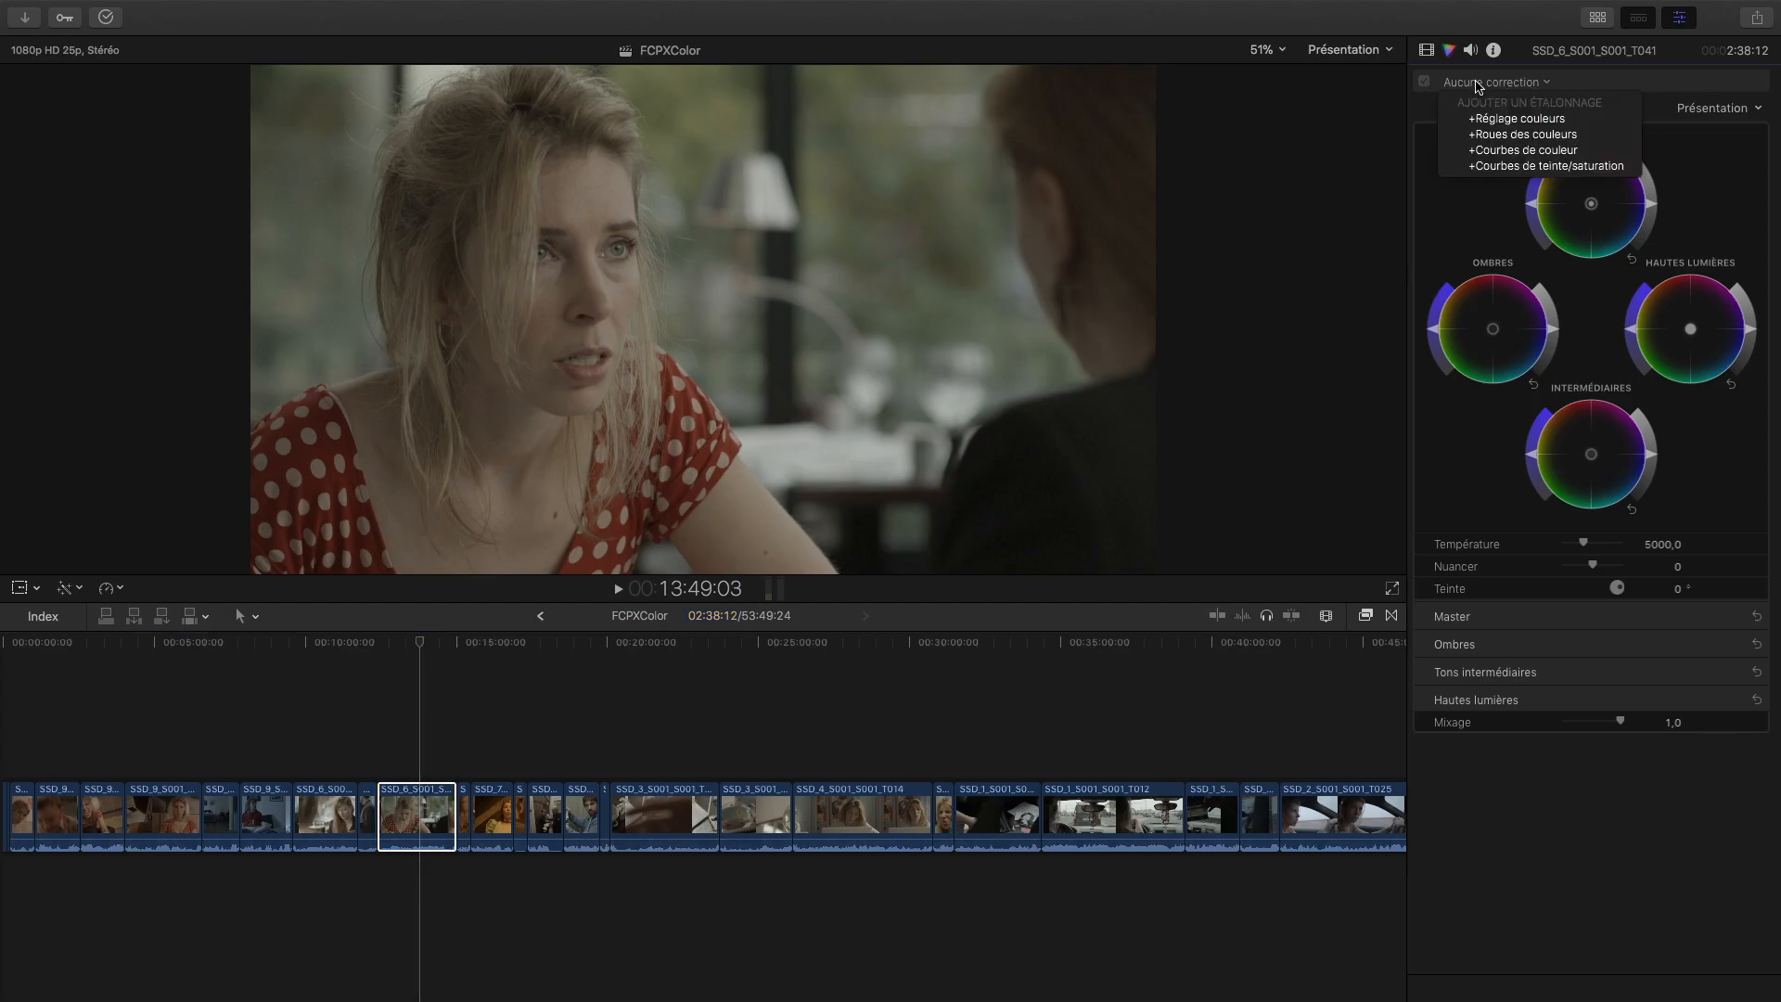
click(1488, 135)
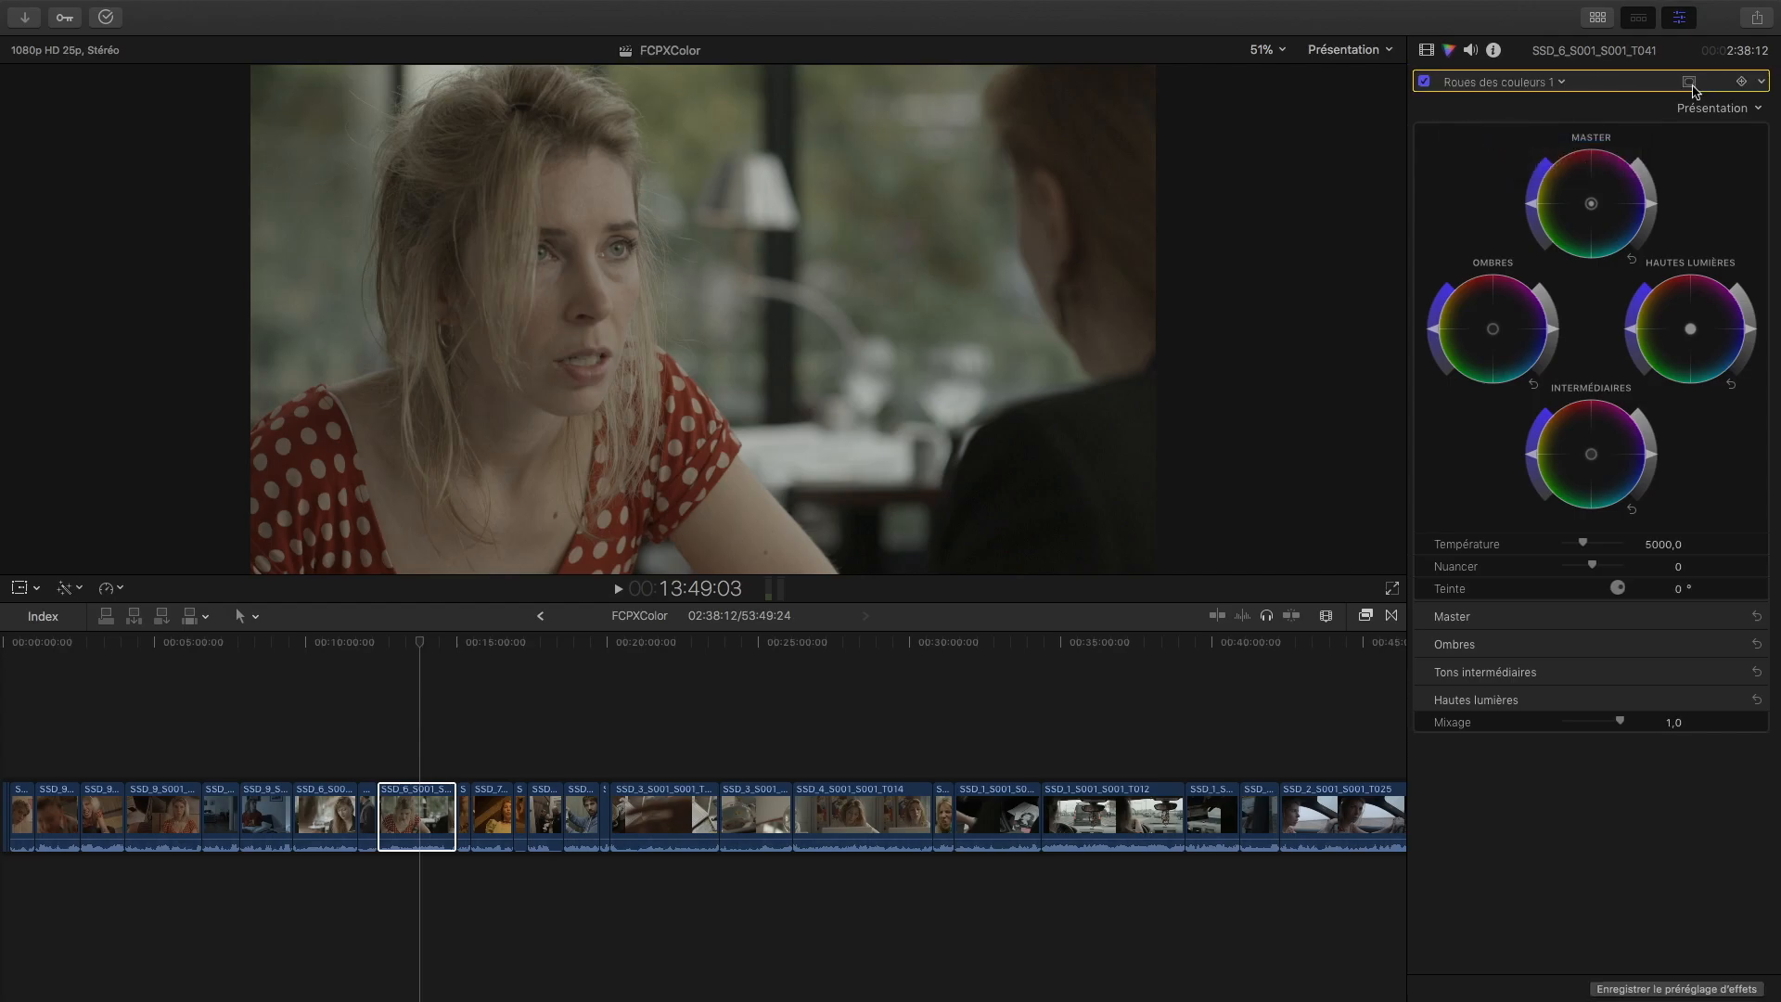
click(1690, 81)
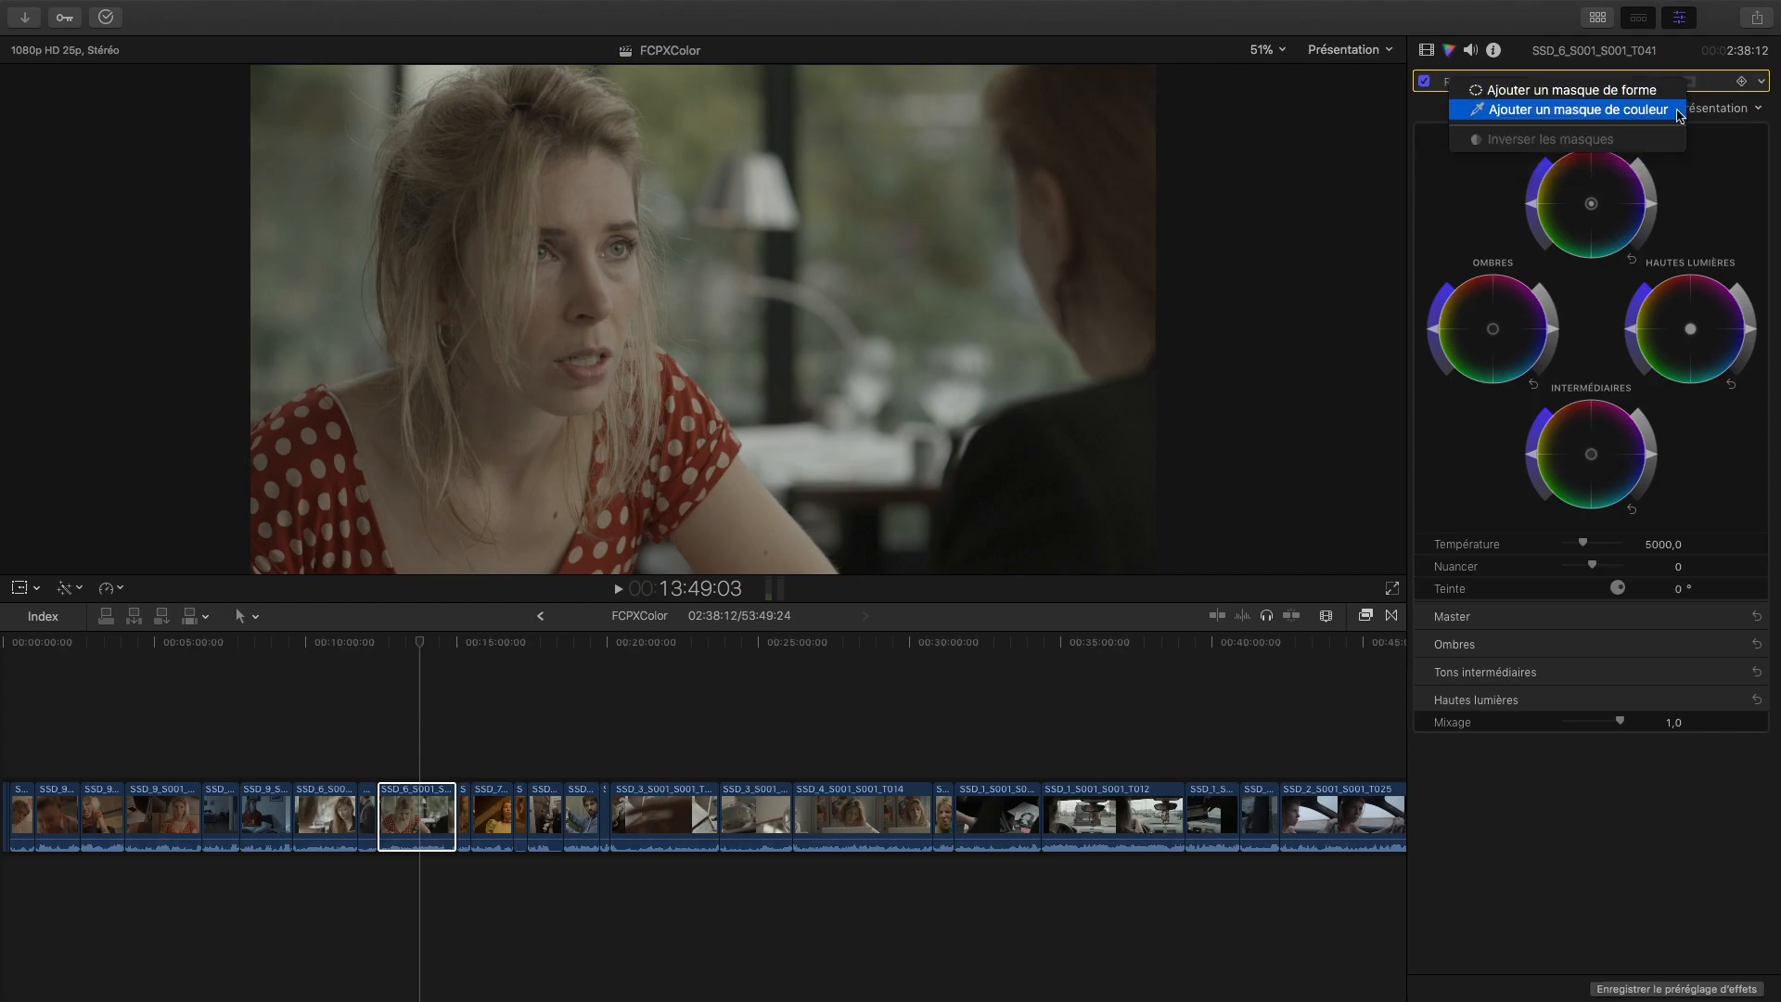
click(1670, 110)
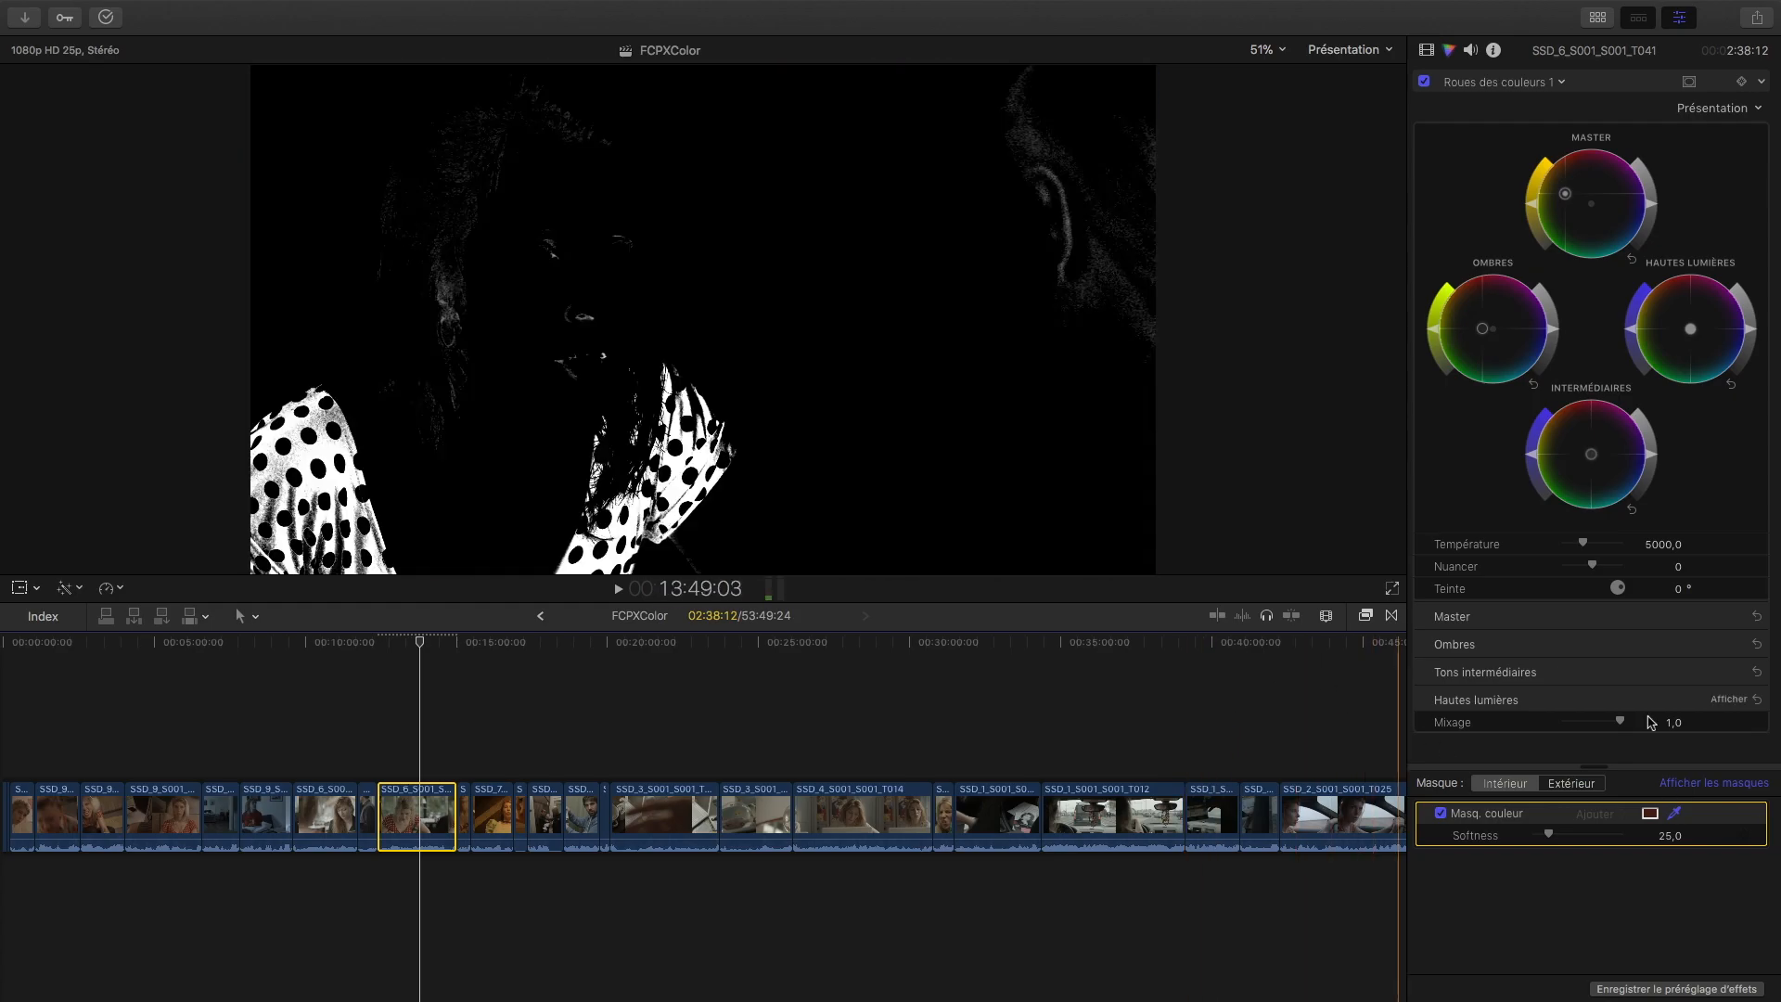
Step: Hide the mask preview, sample the woman's face and forehead for the colour mask, and set its Softness to 49
click(1682, 781)
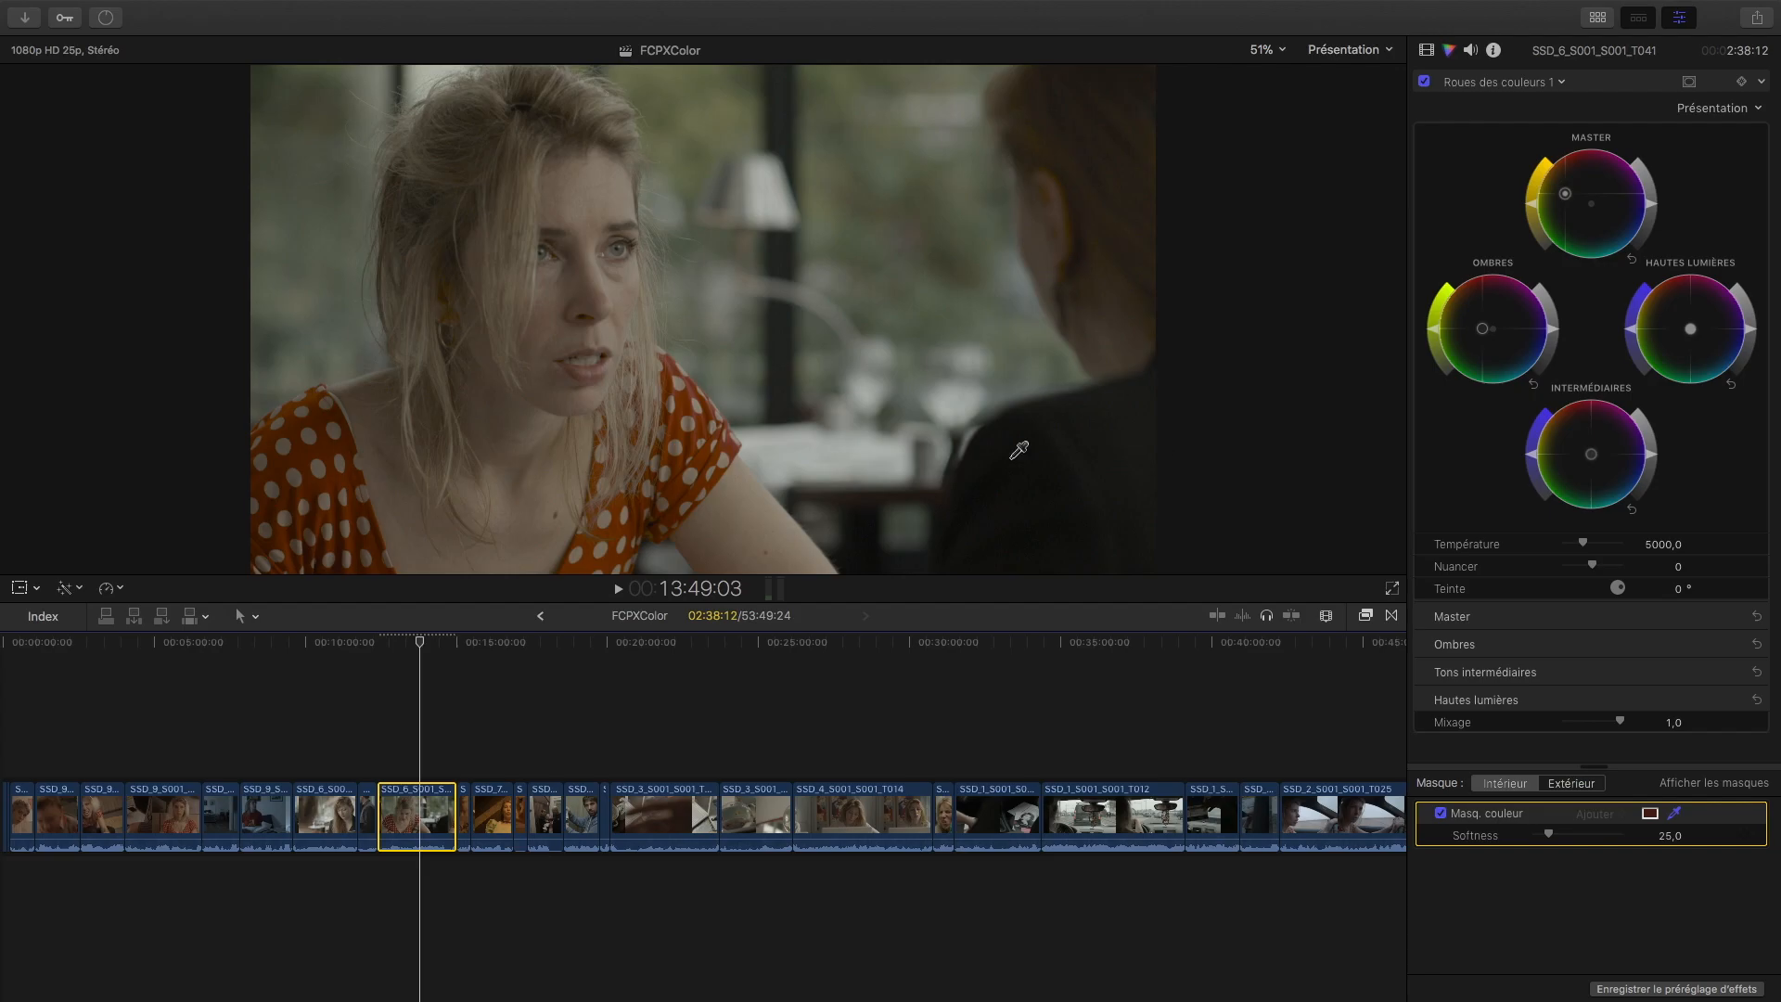
click(555, 324)
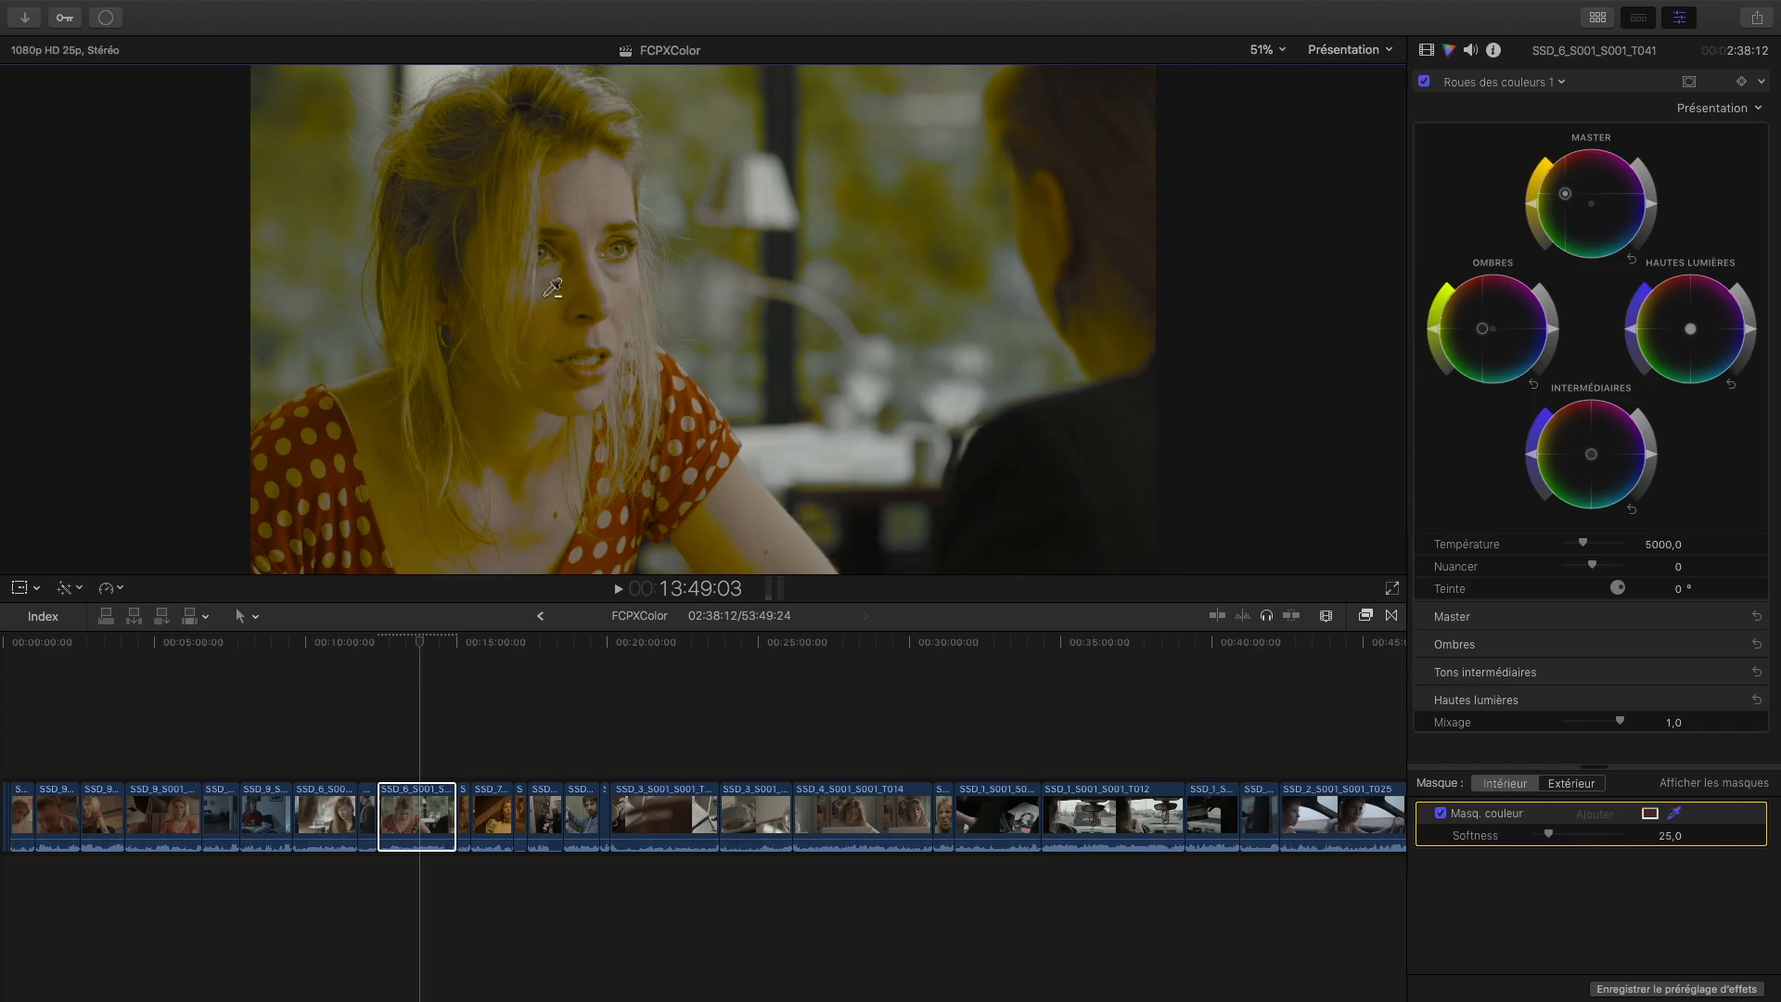
click(561, 170)
drag(552, 184, 559, 178)
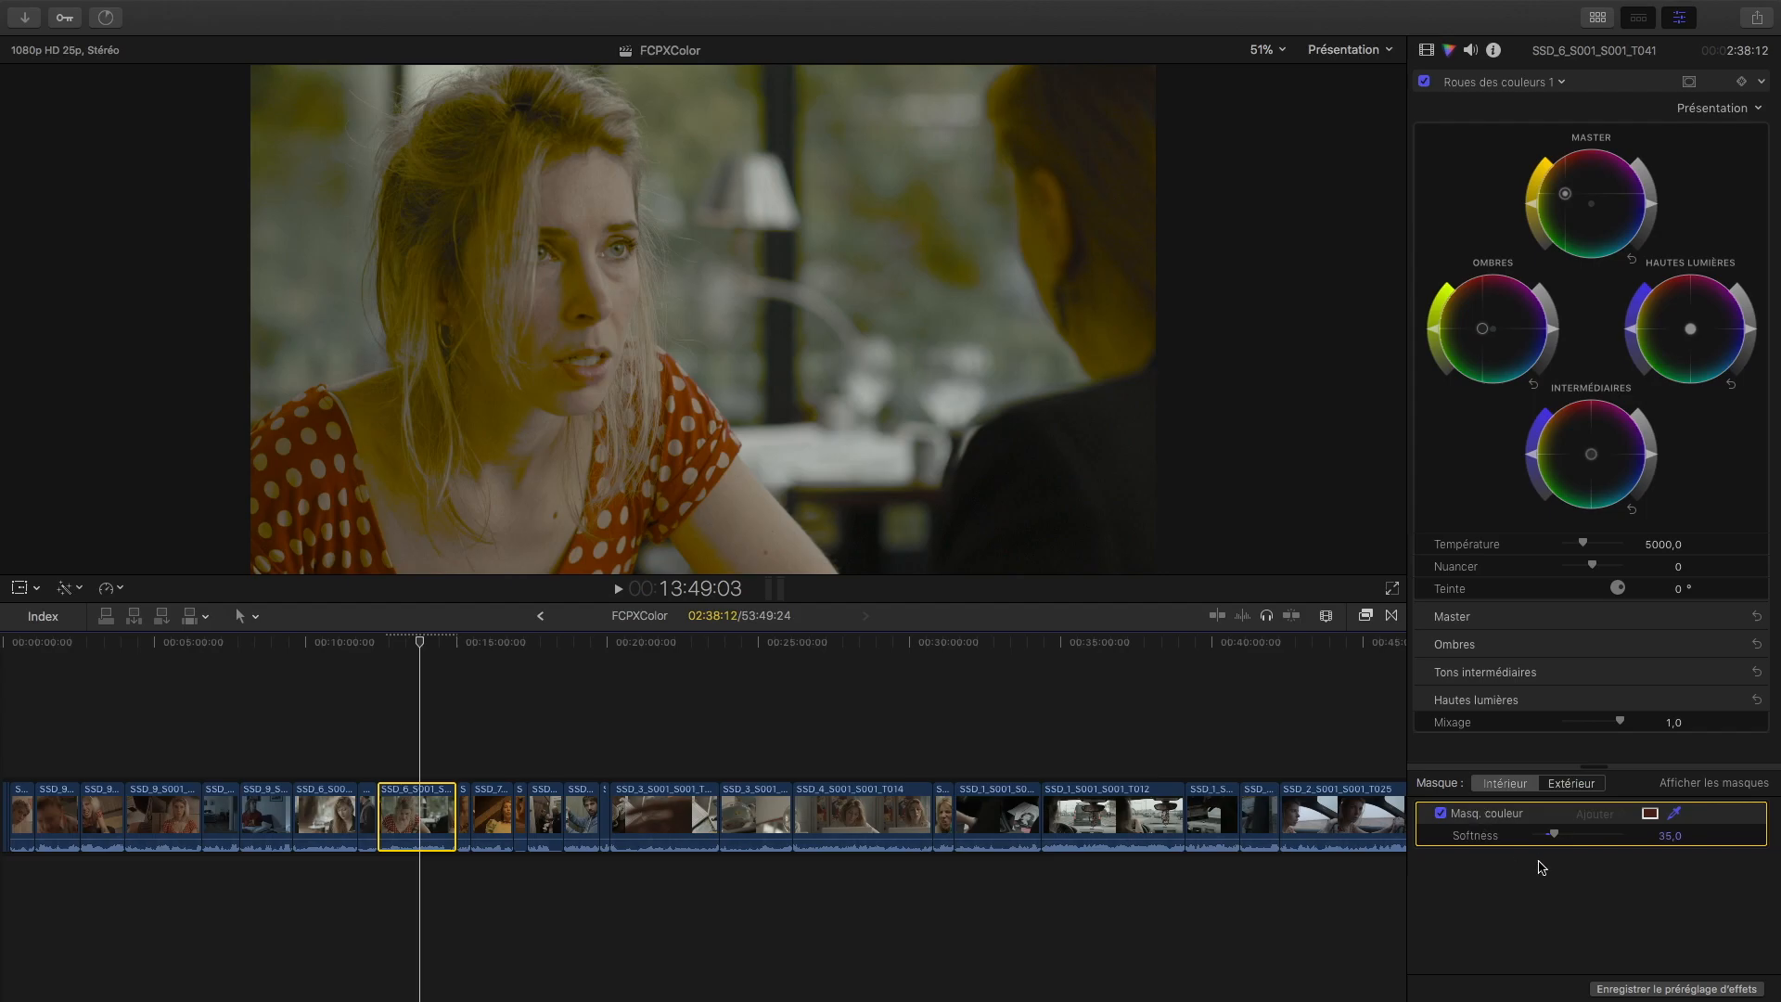
drag(1554, 834, 1562, 836)
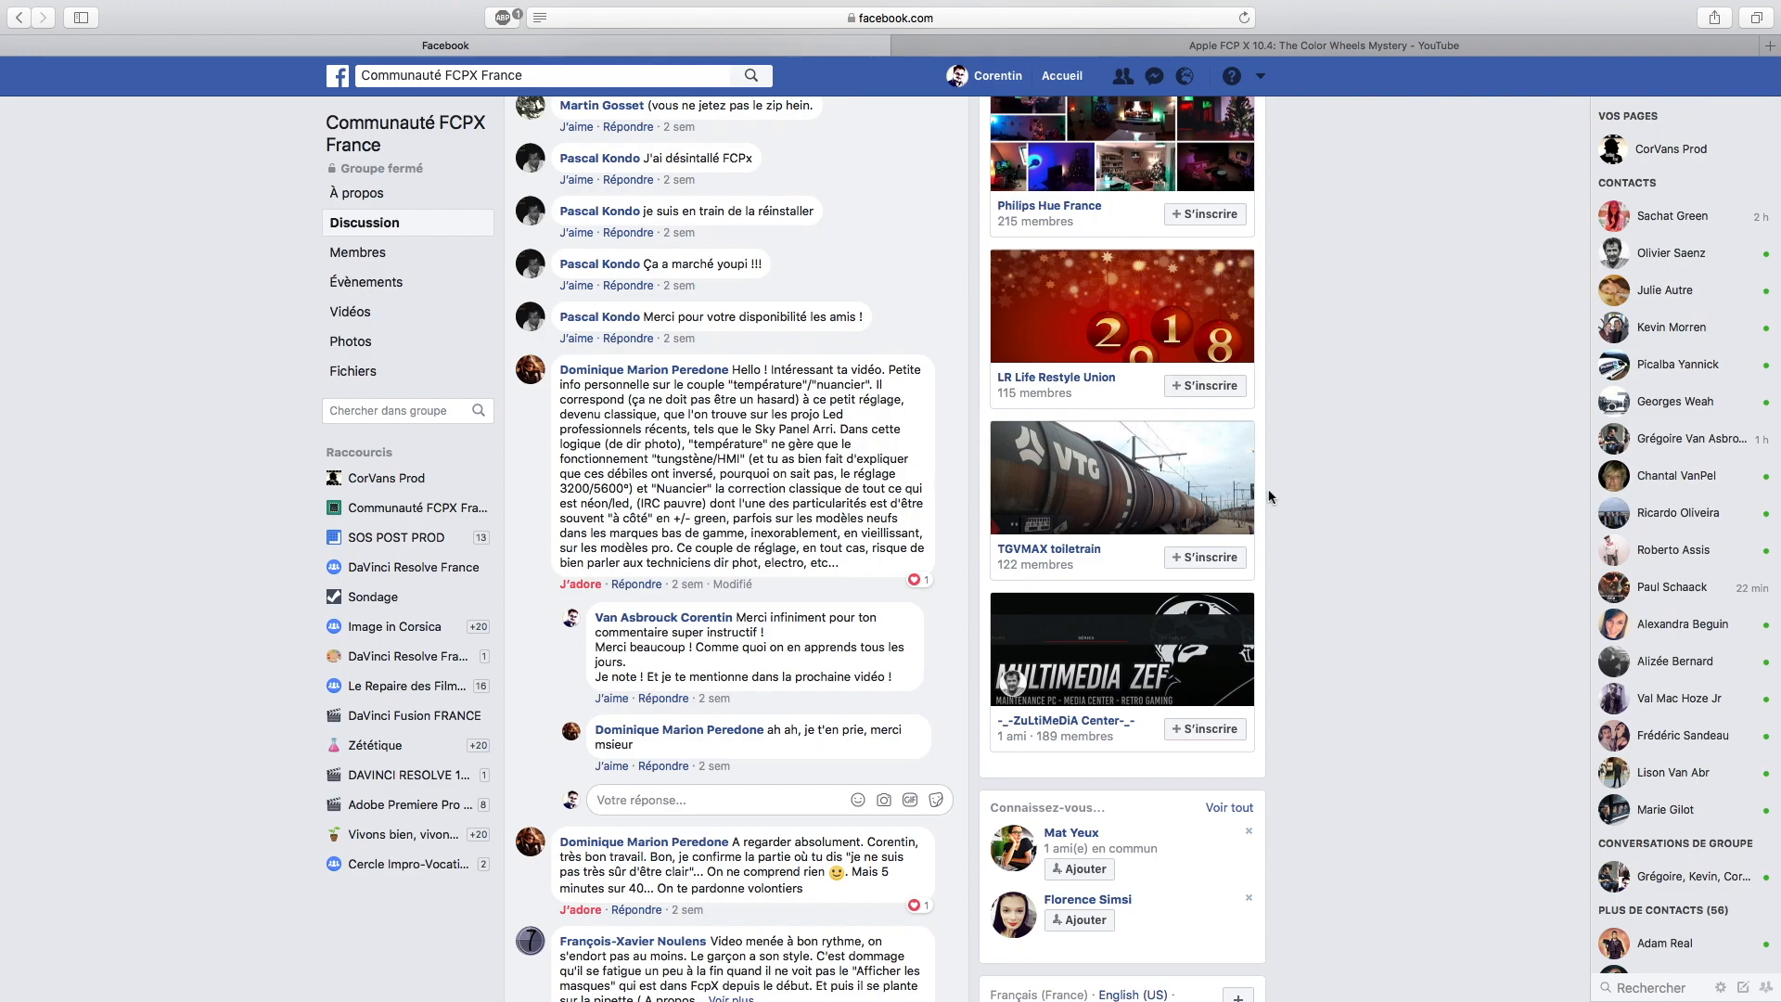
Step: Return from the browser to Final Cut Pro and add a Courbes de couleur correction to the clip
key(ctrl+Right)
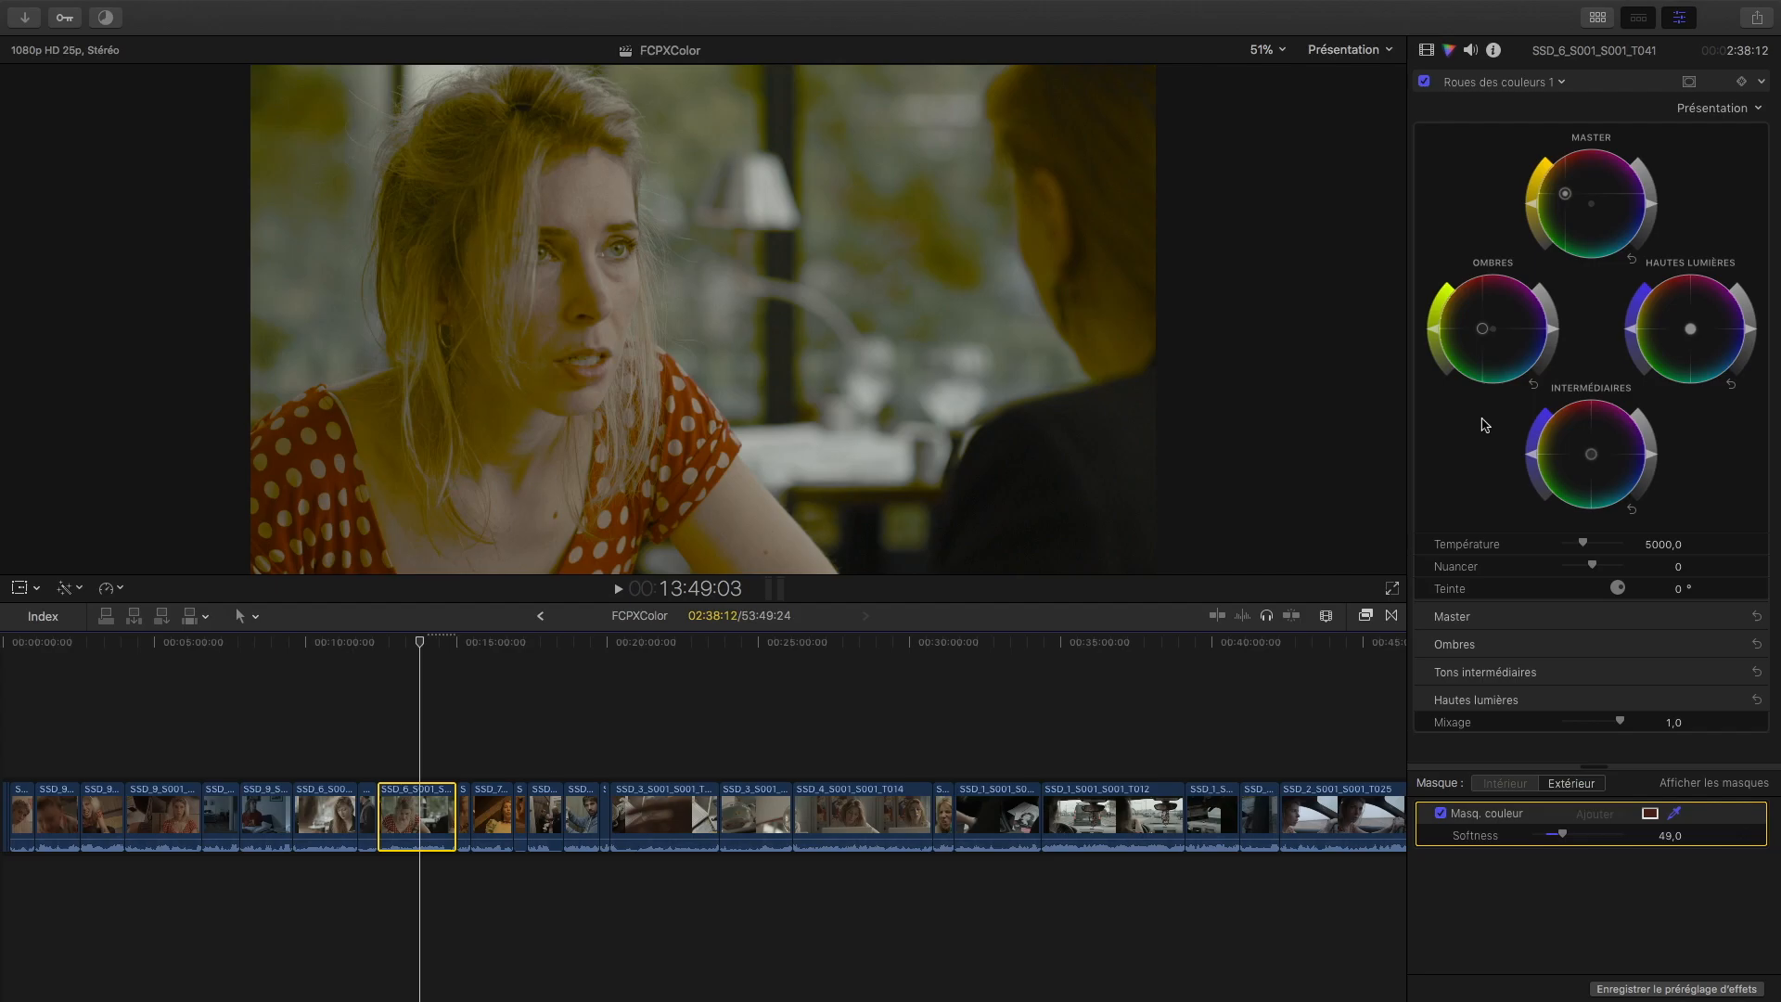
click(1563, 93)
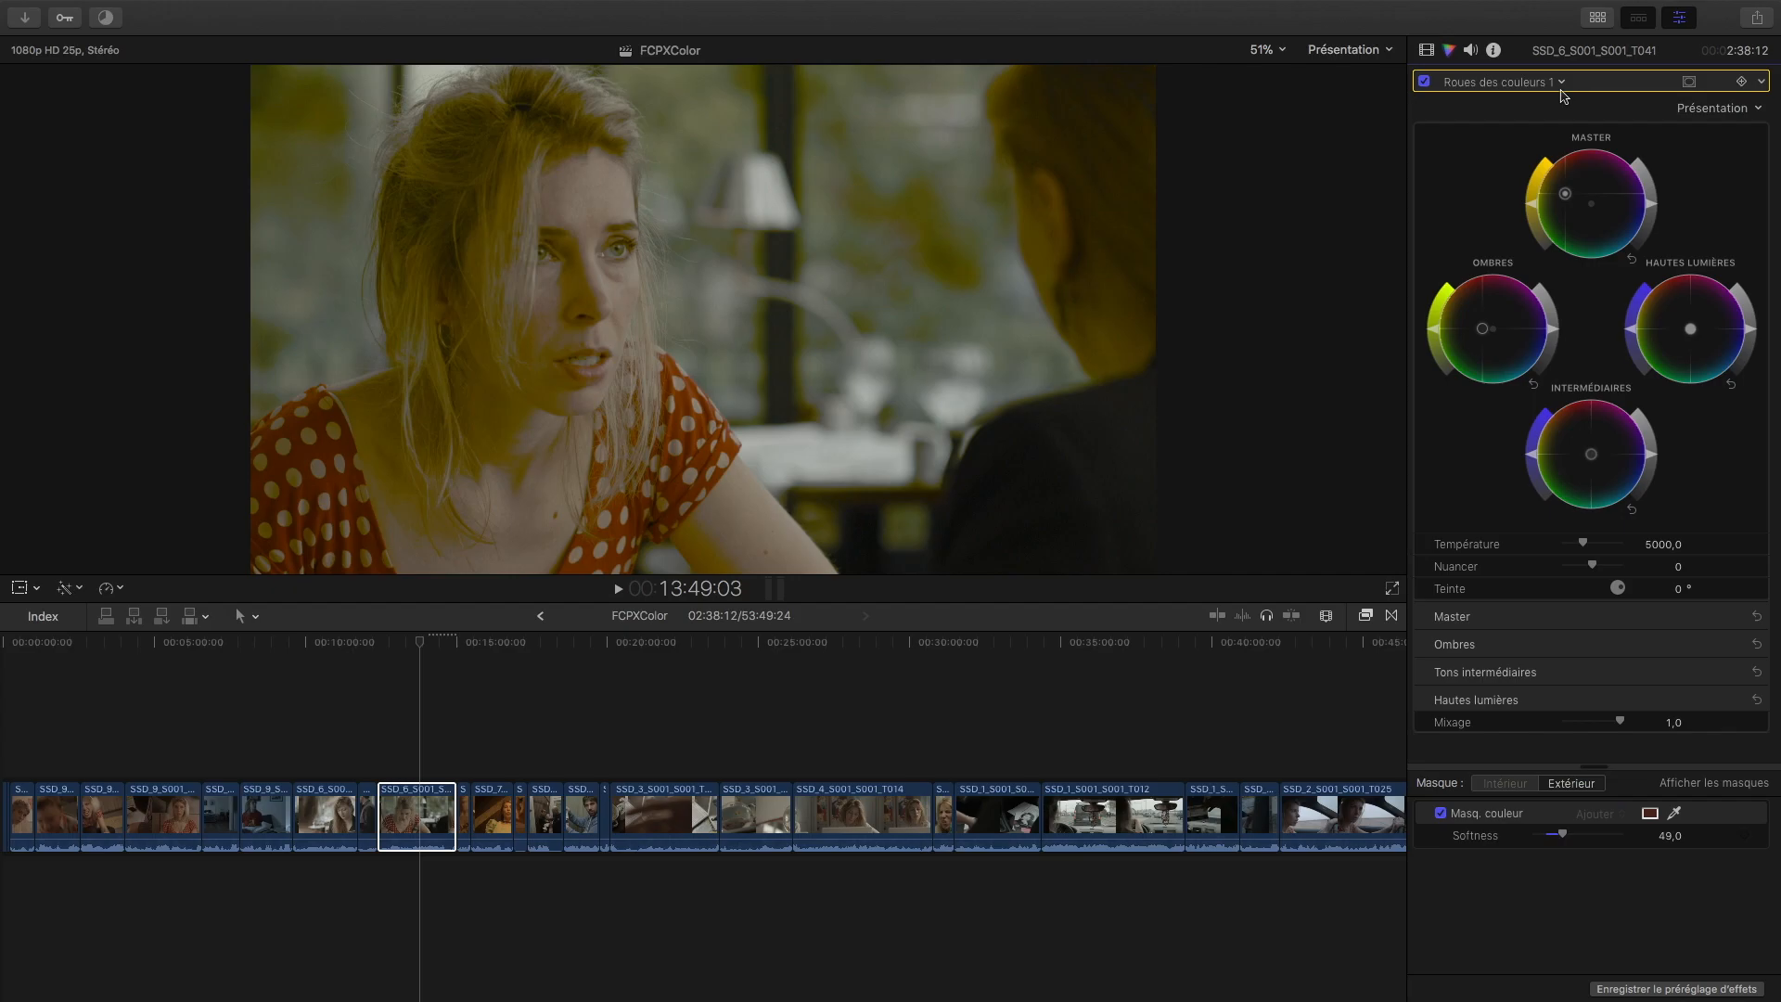
click(1562, 85)
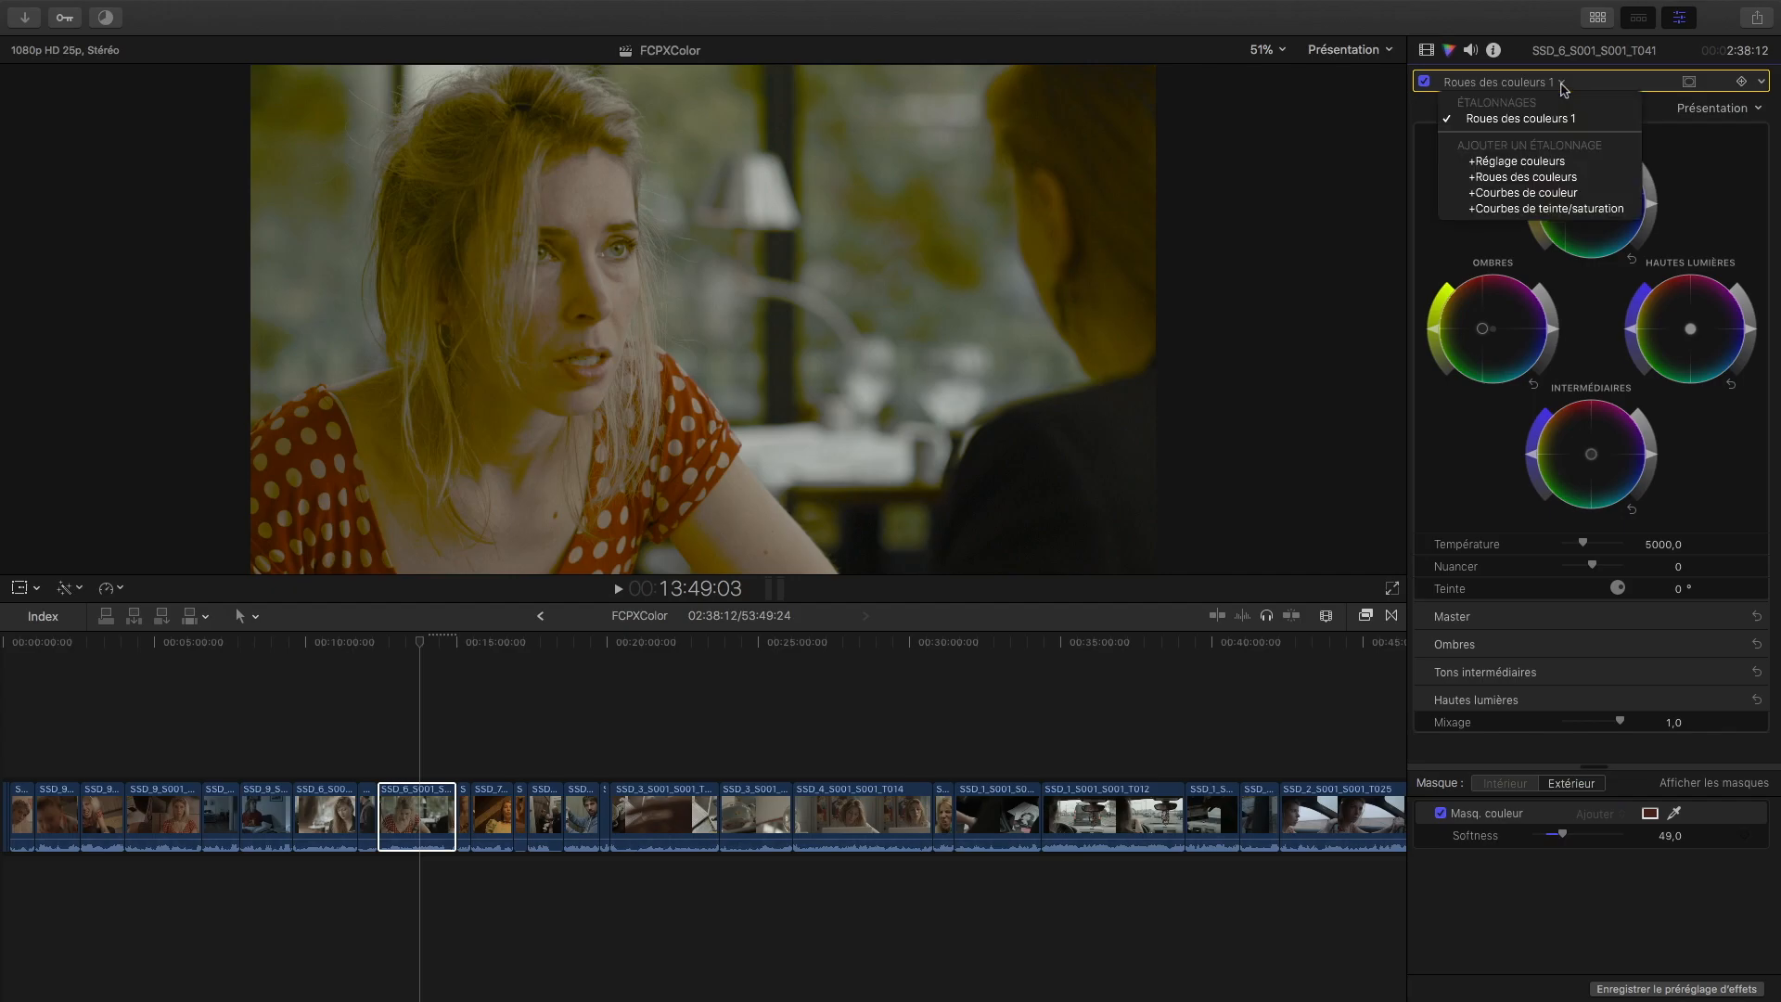
click(1550, 193)
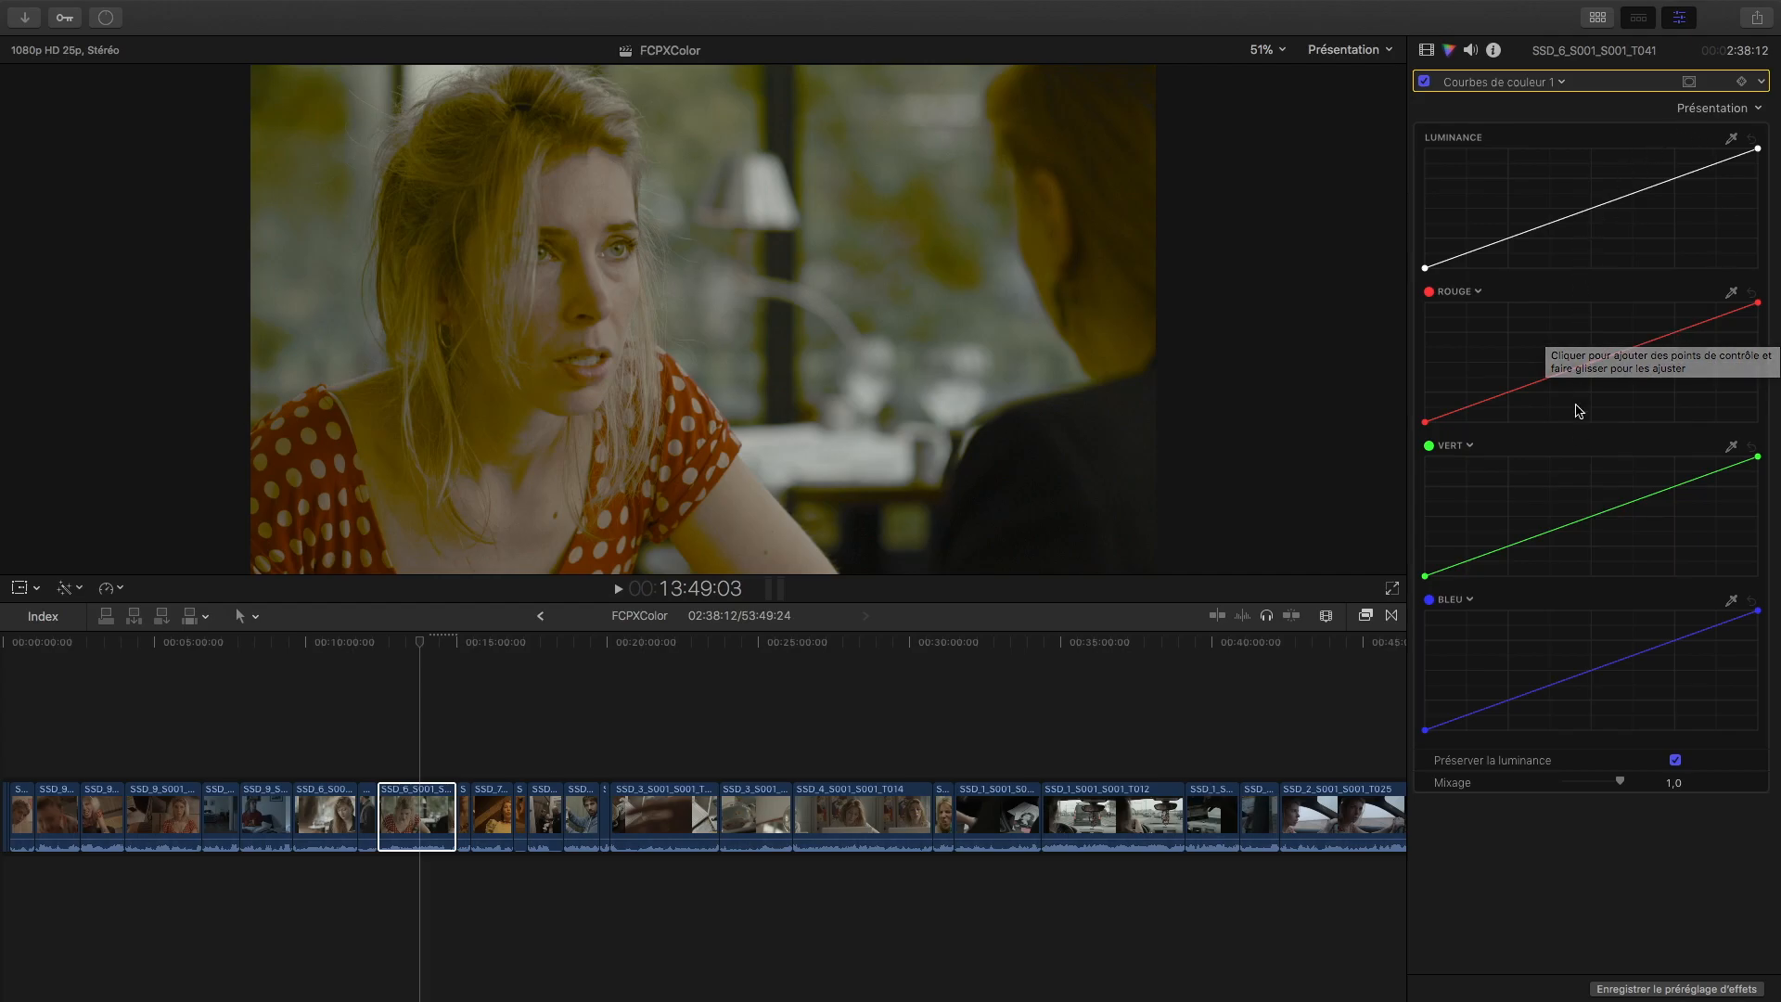
Step: Switch the colour curves to the Courbes simples view and go through the Rouge, Vert and Bleu curves
click(1763, 109)
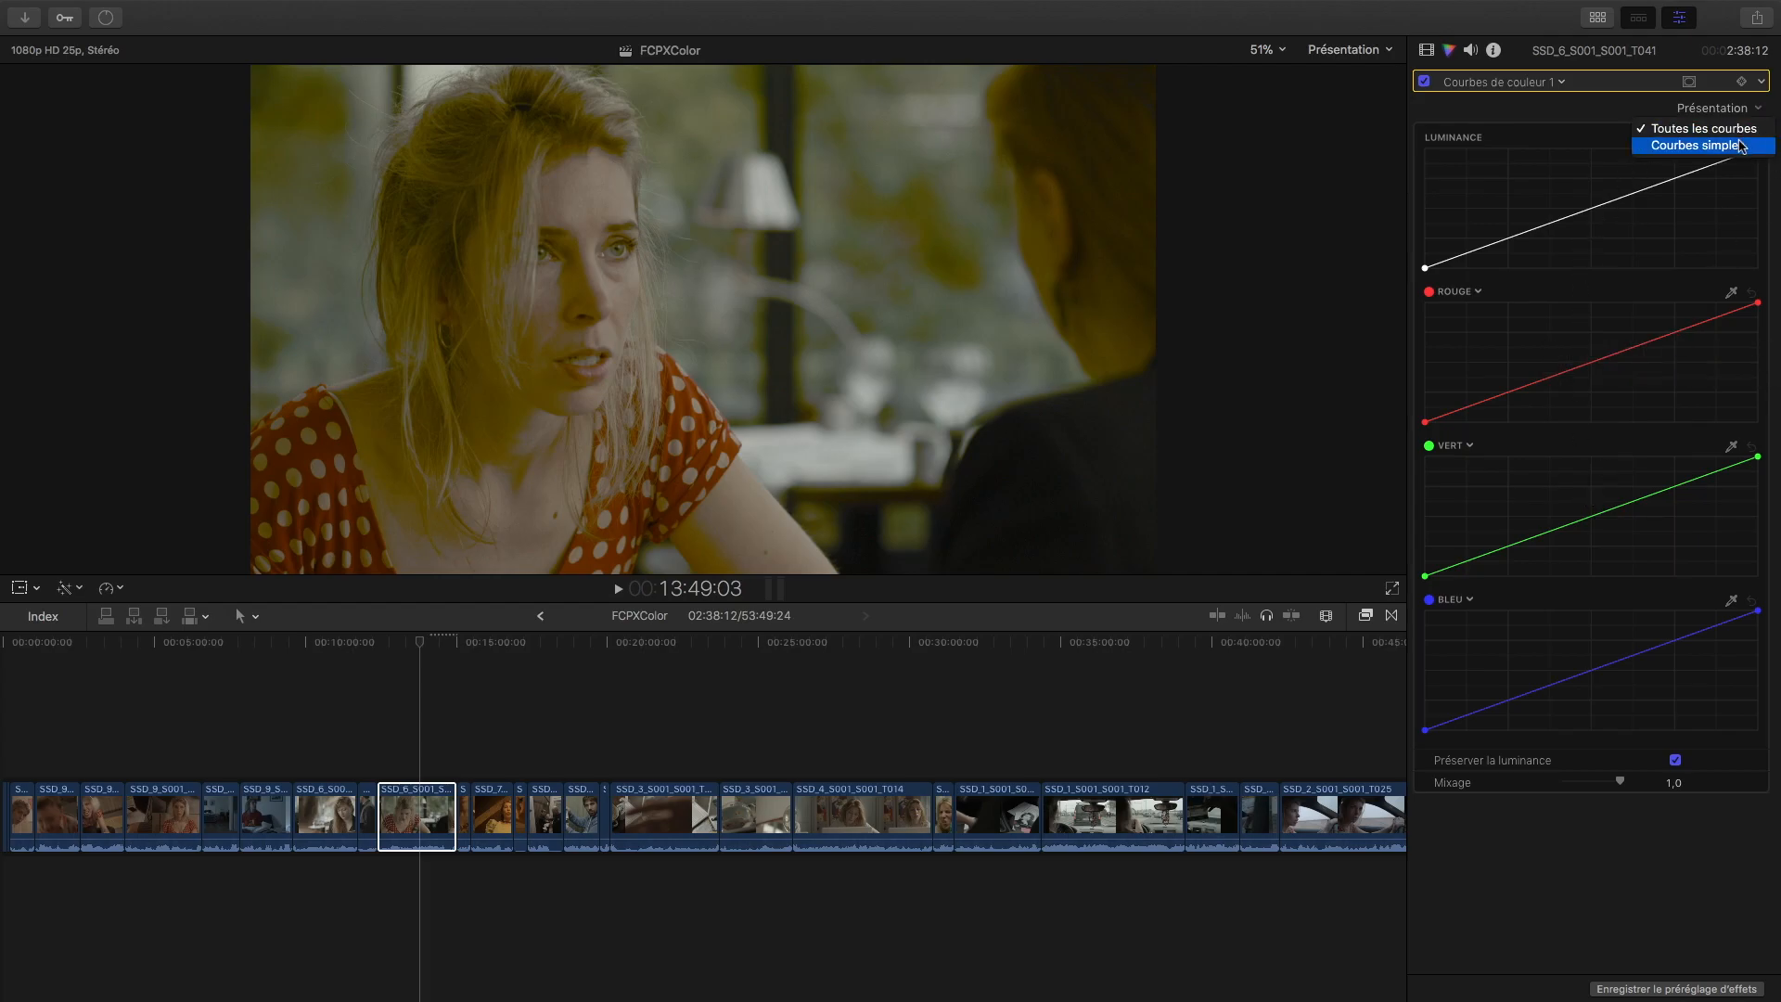
click(1741, 145)
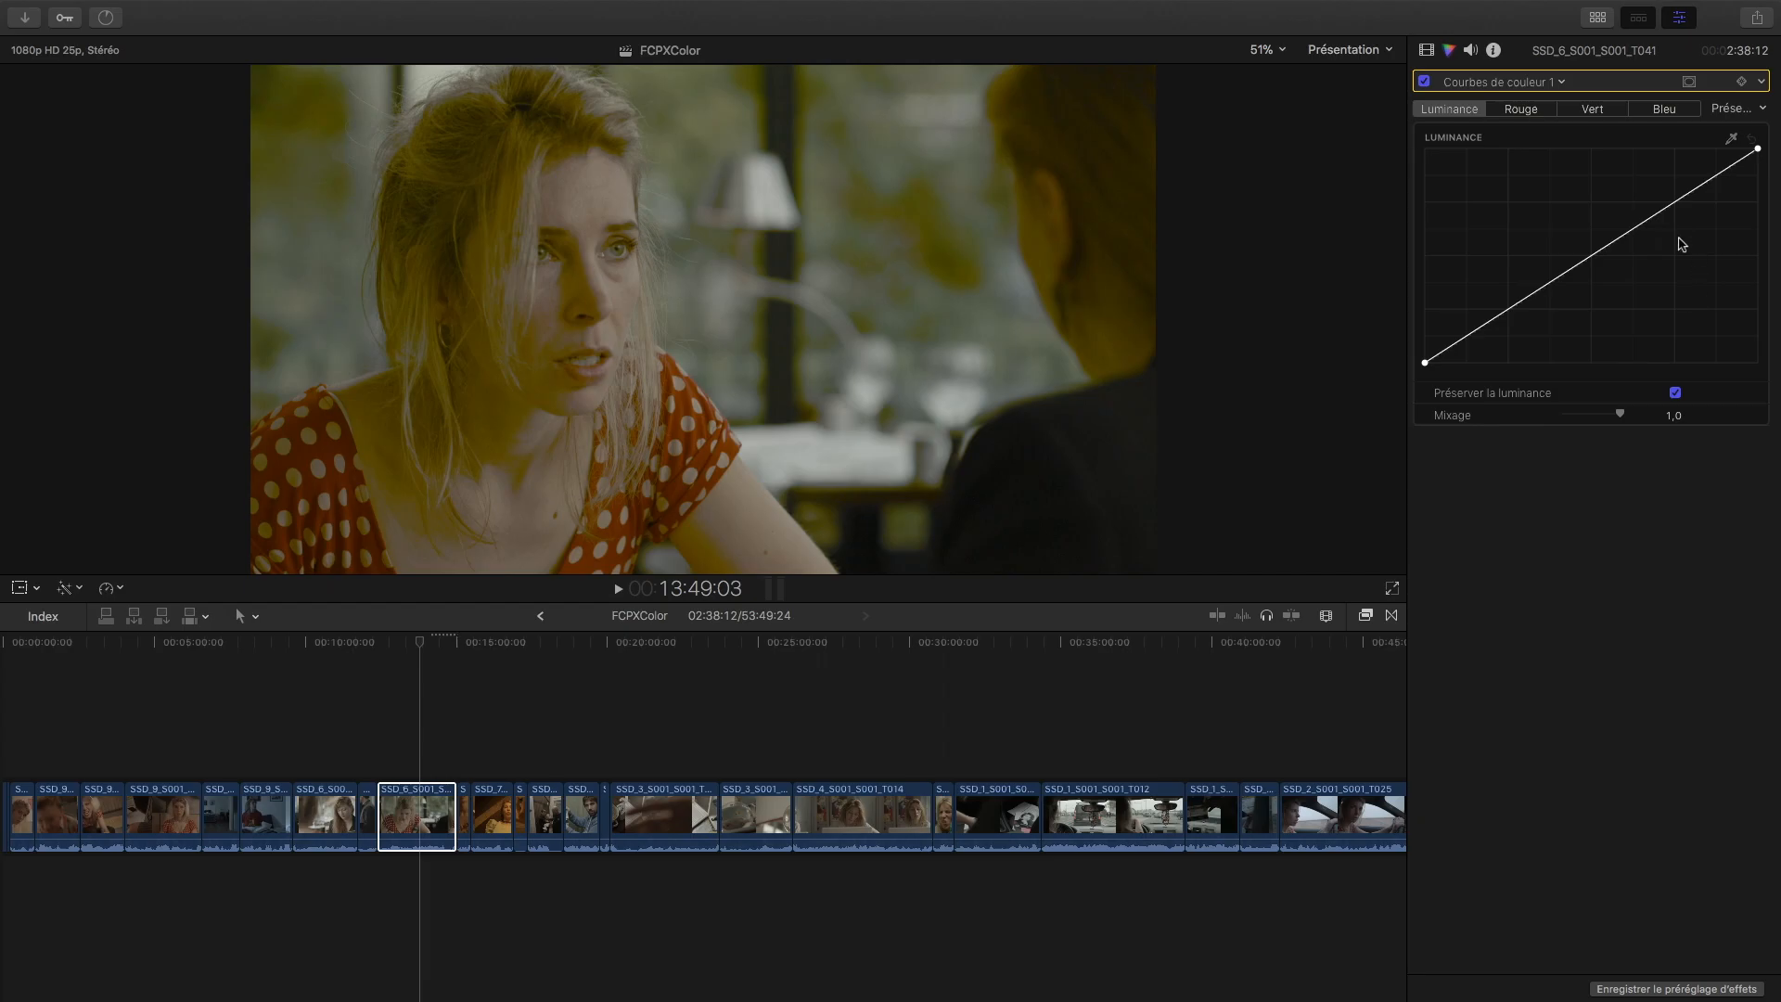
click(1522, 113)
click(1595, 116)
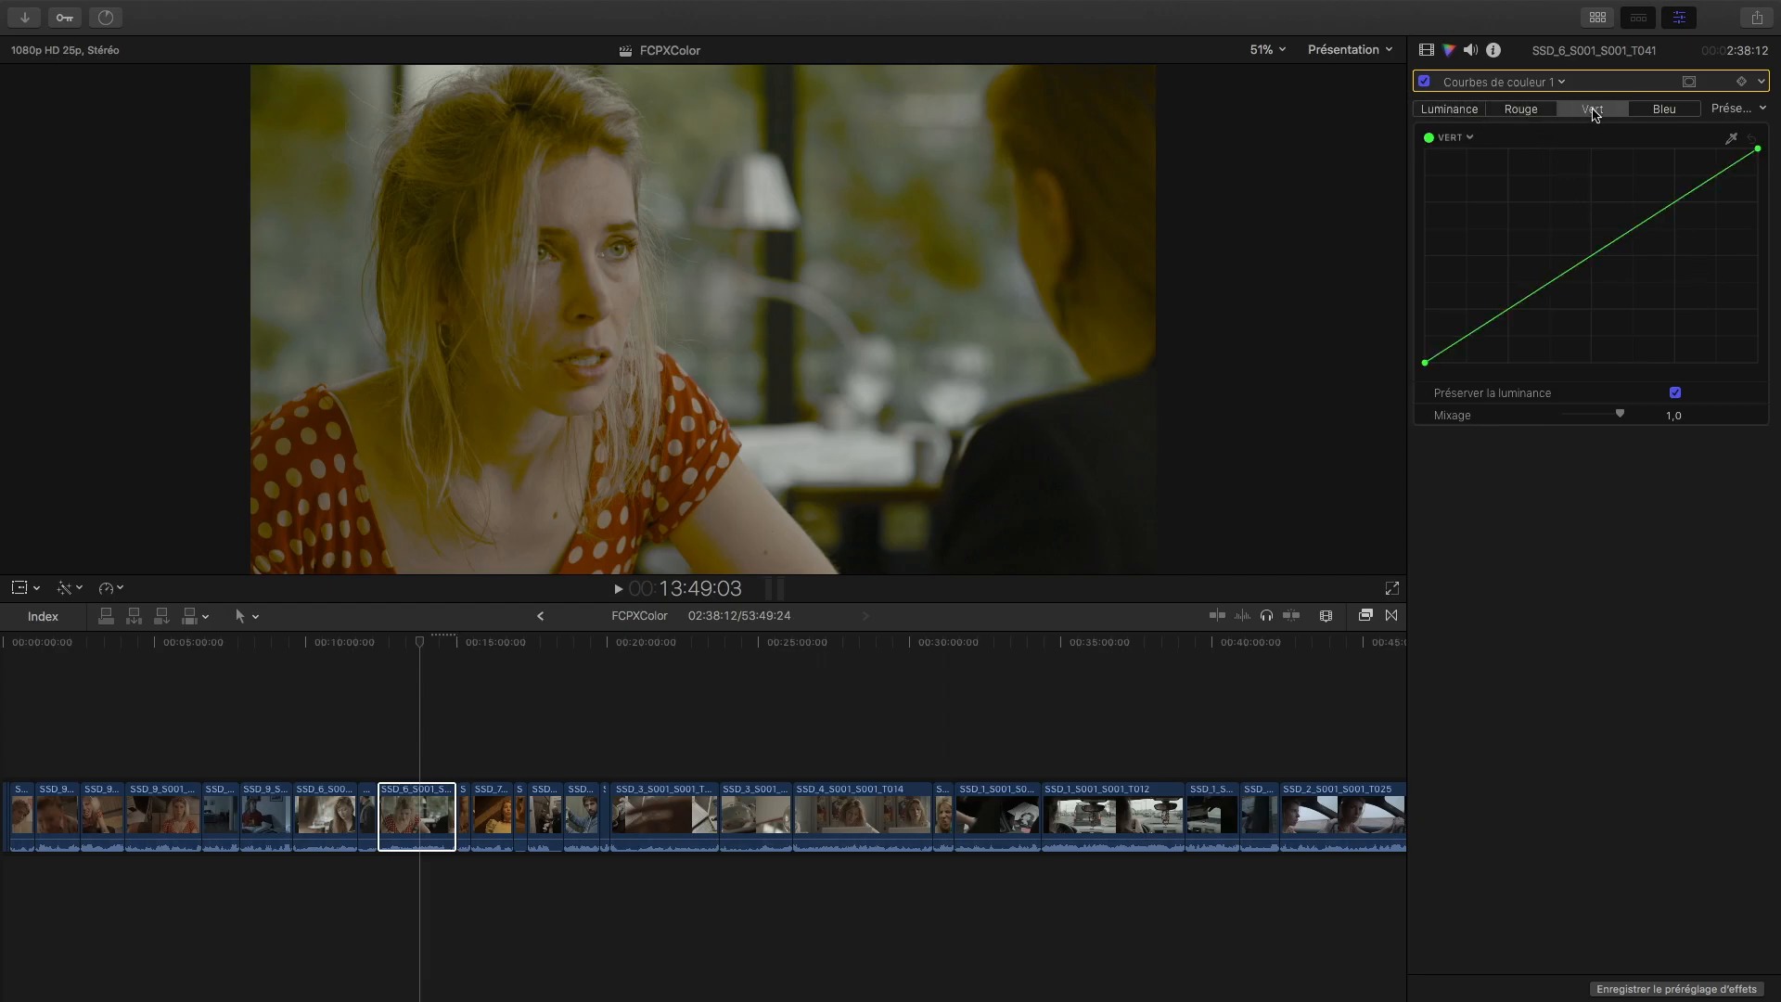
click(1675, 117)
Step: Try changing the Bleu curve's colour to cyan and pulling its middle slightly down, and reset the curve
click(1454, 138)
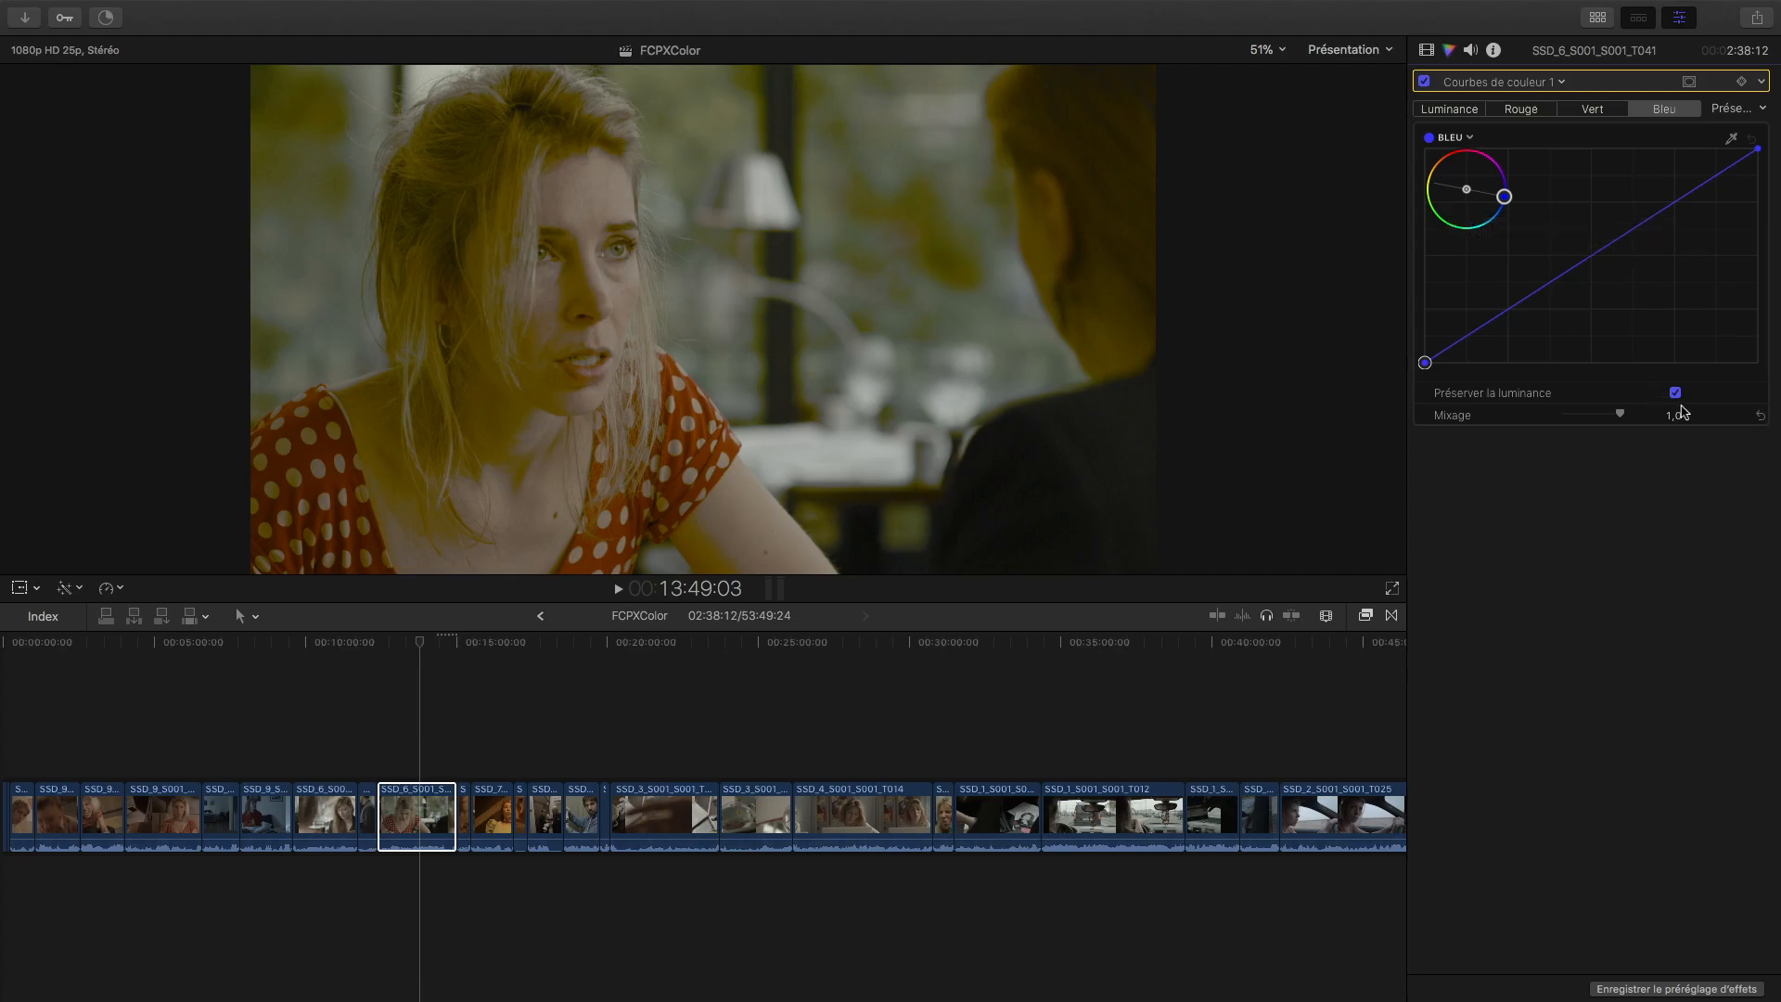
drag(1504, 196, 1484, 220)
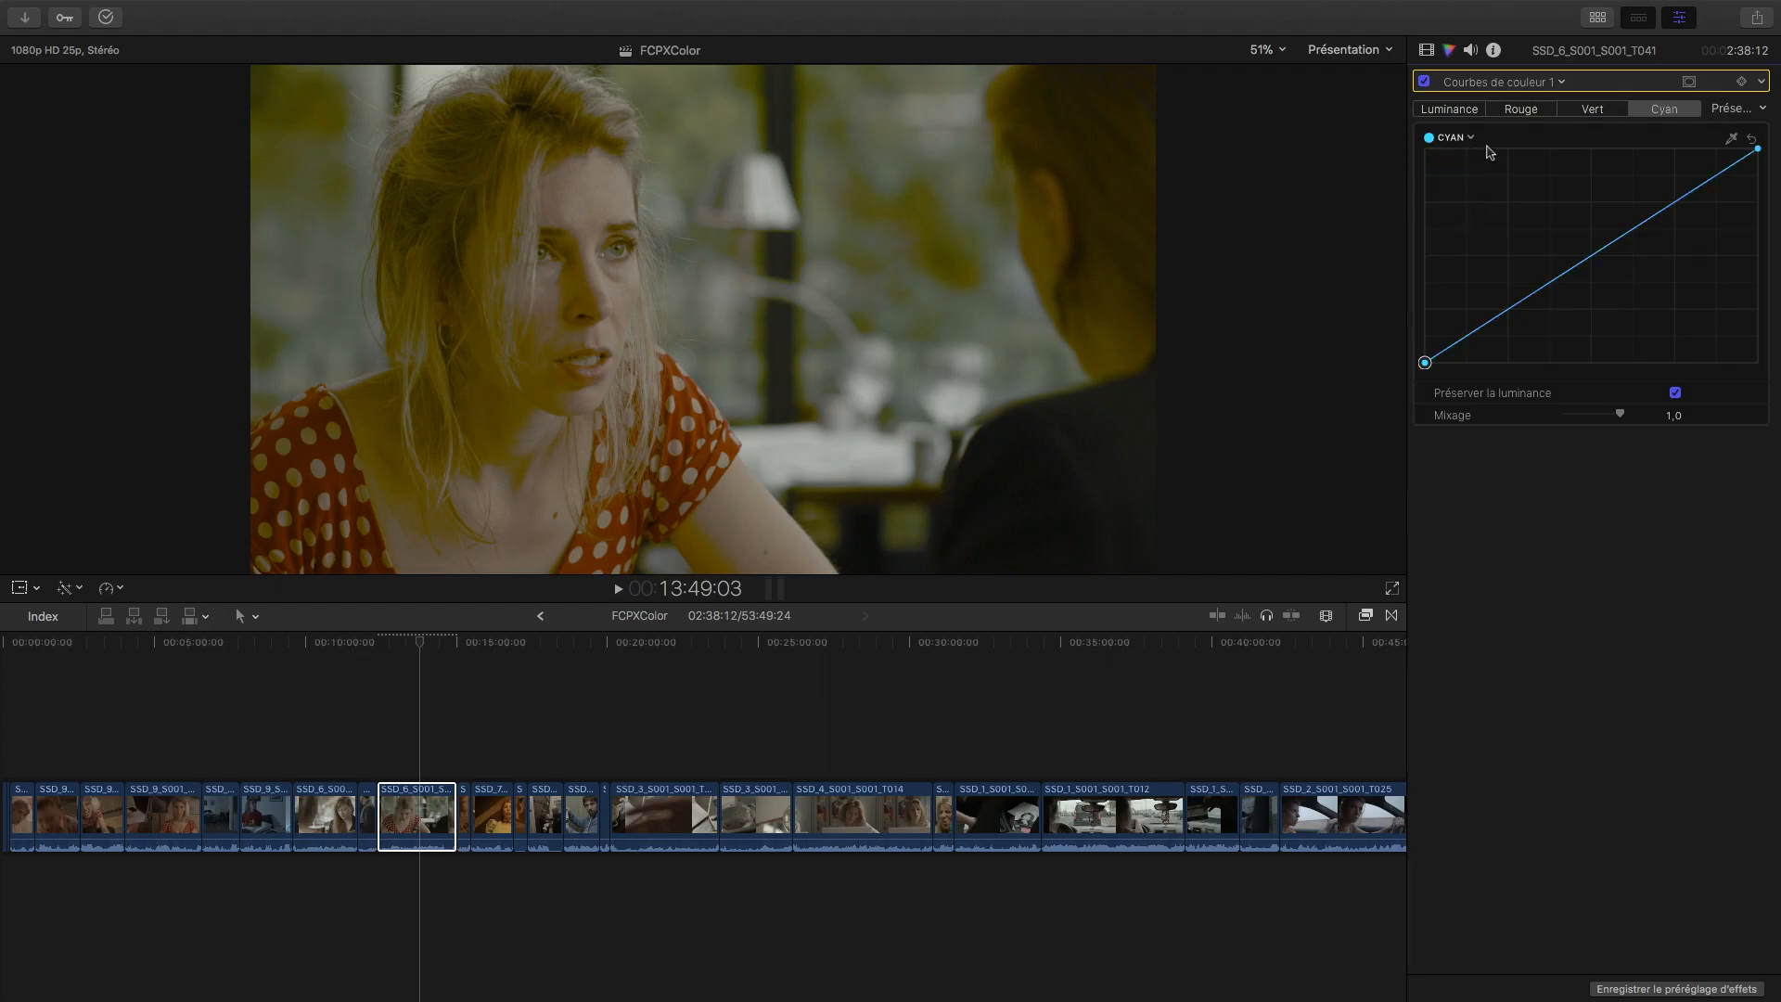
drag(1608, 245, 1608, 259)
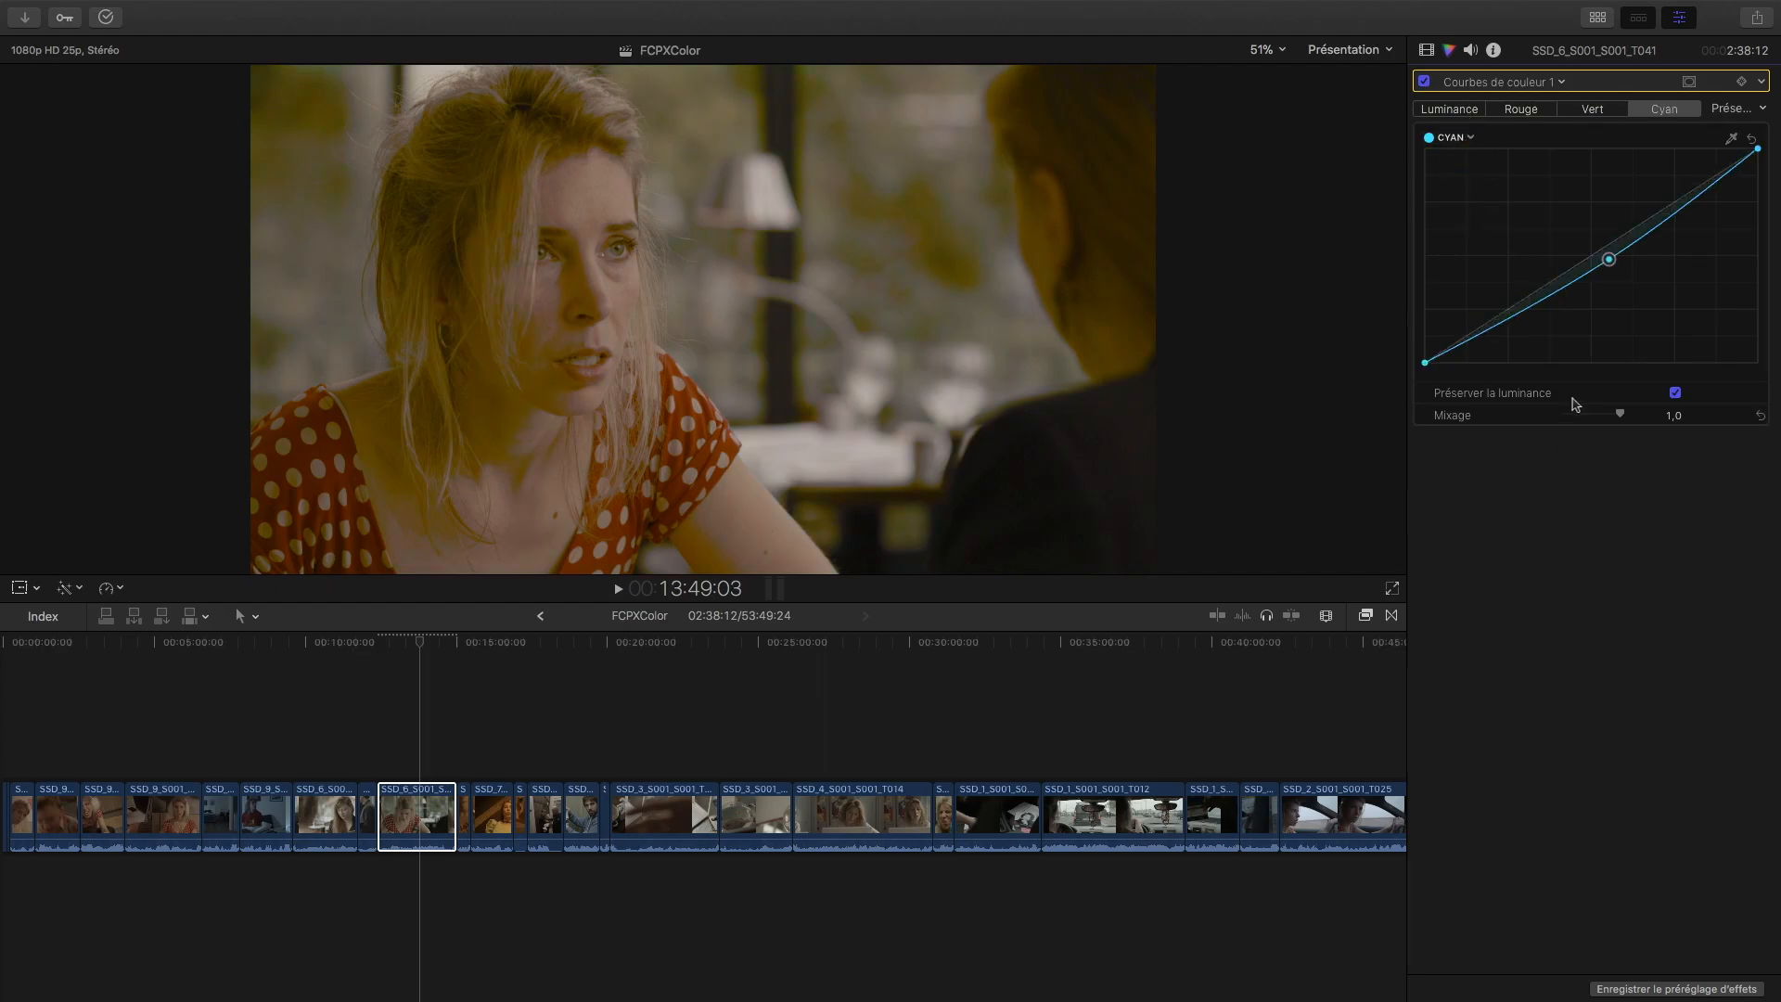
click(1469, 141)
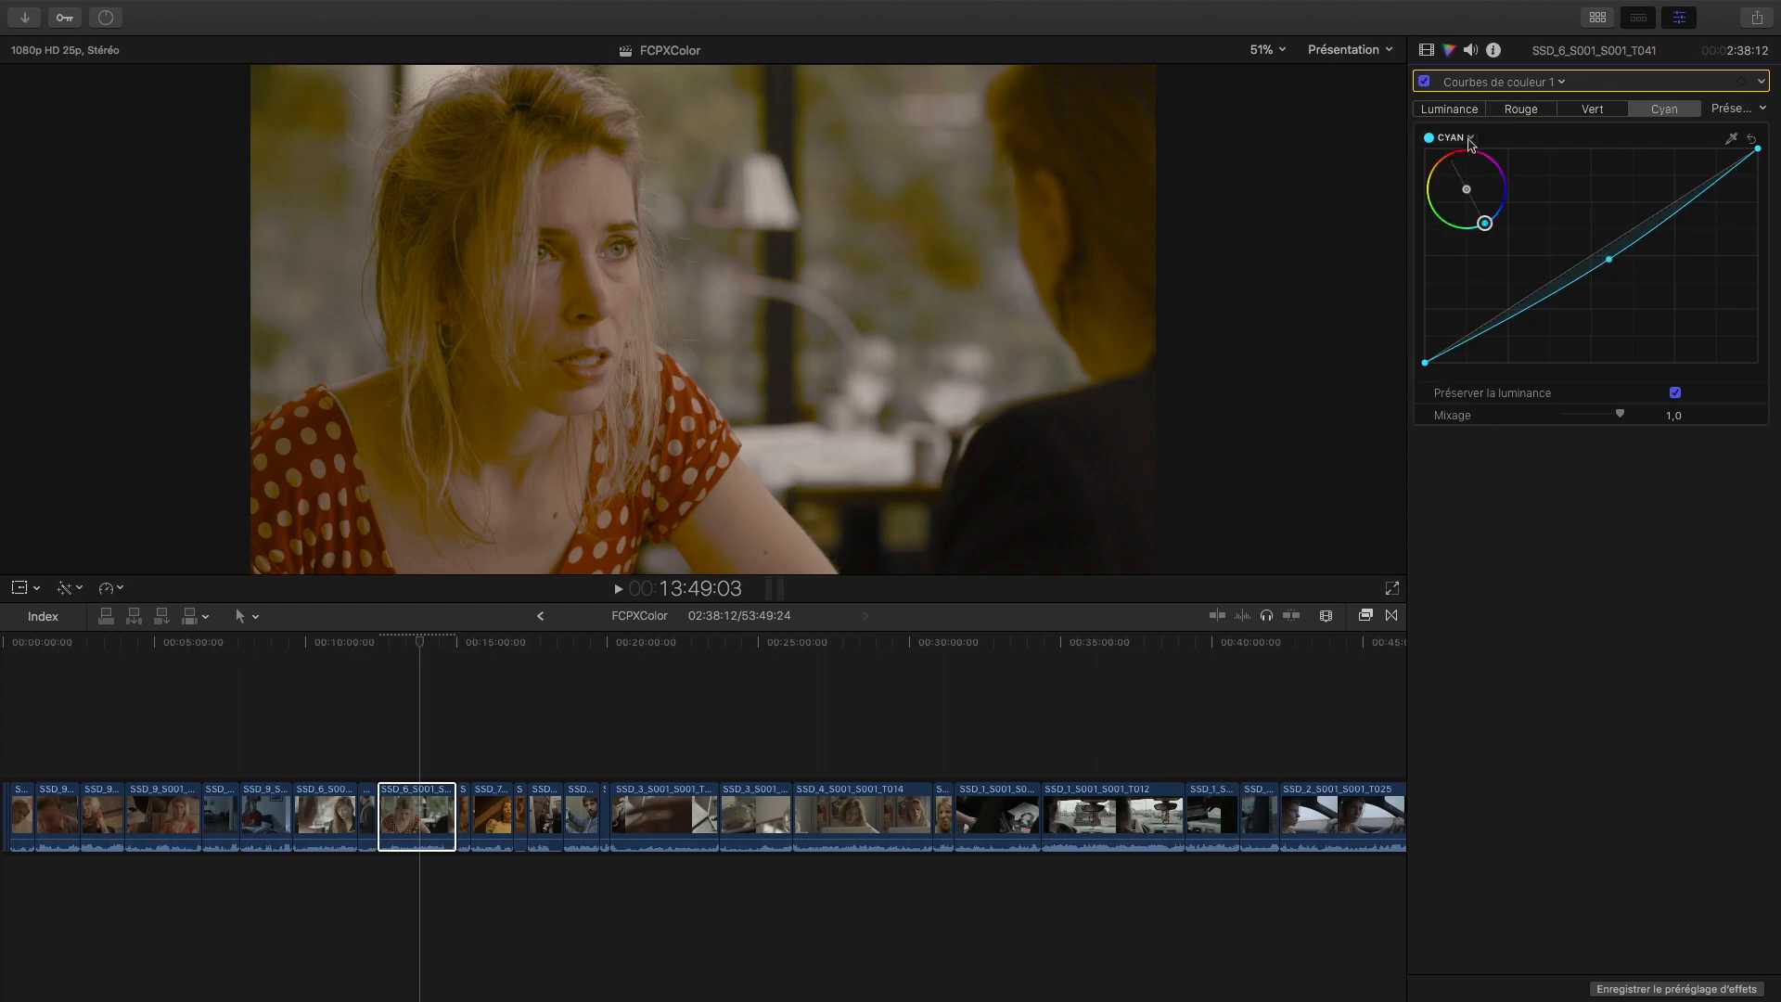
click(1470, 139)
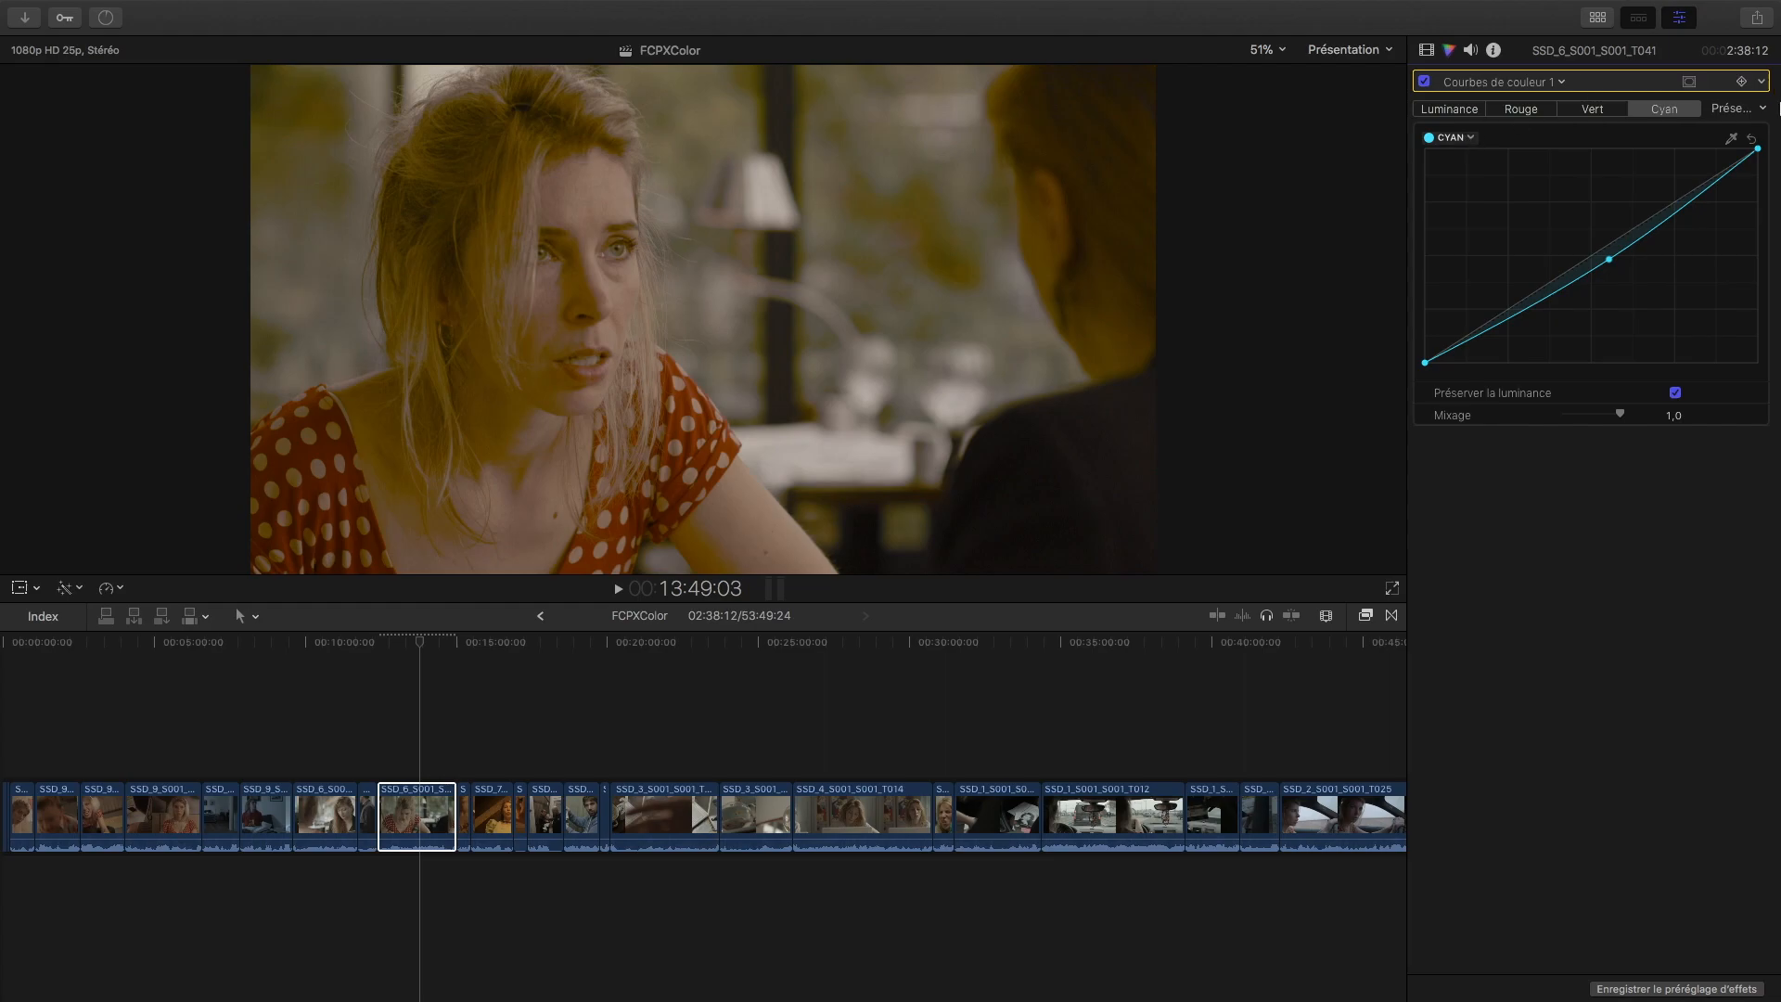
click(1752, 139)
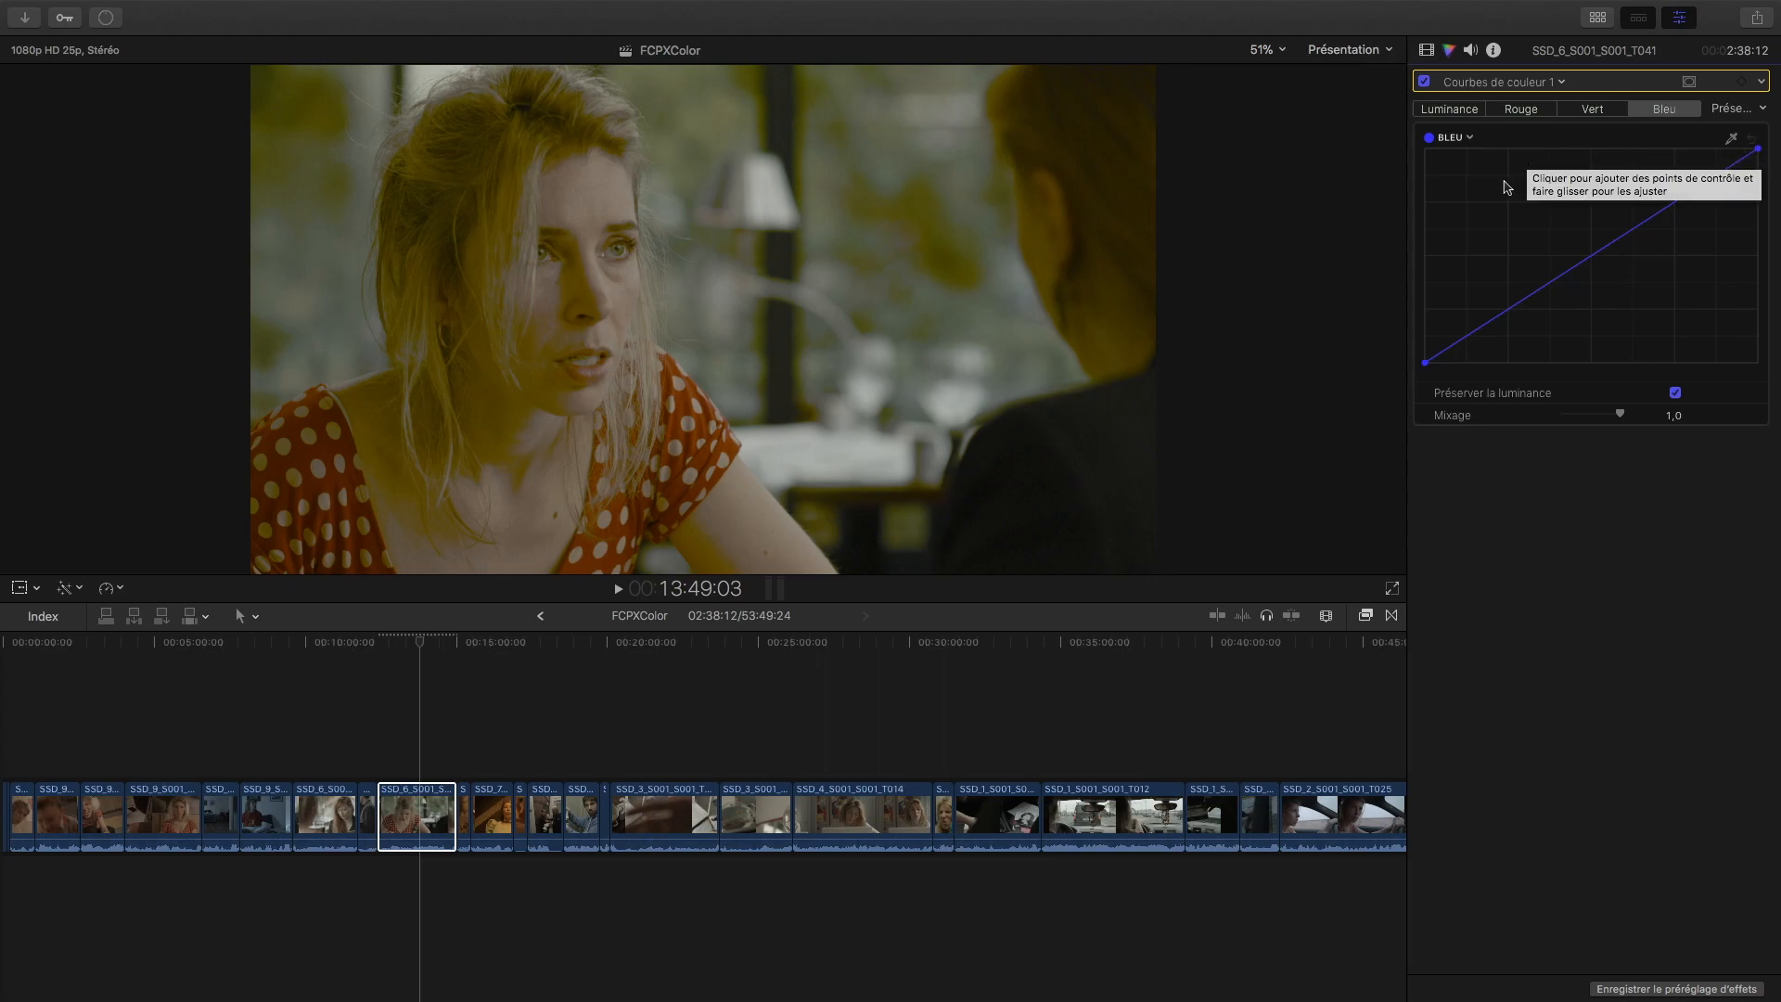
Step: Add a Courbes de teinte/saturation correction to the clip and look over its curves down to ORANGE contre SAT
click(1544, 83)
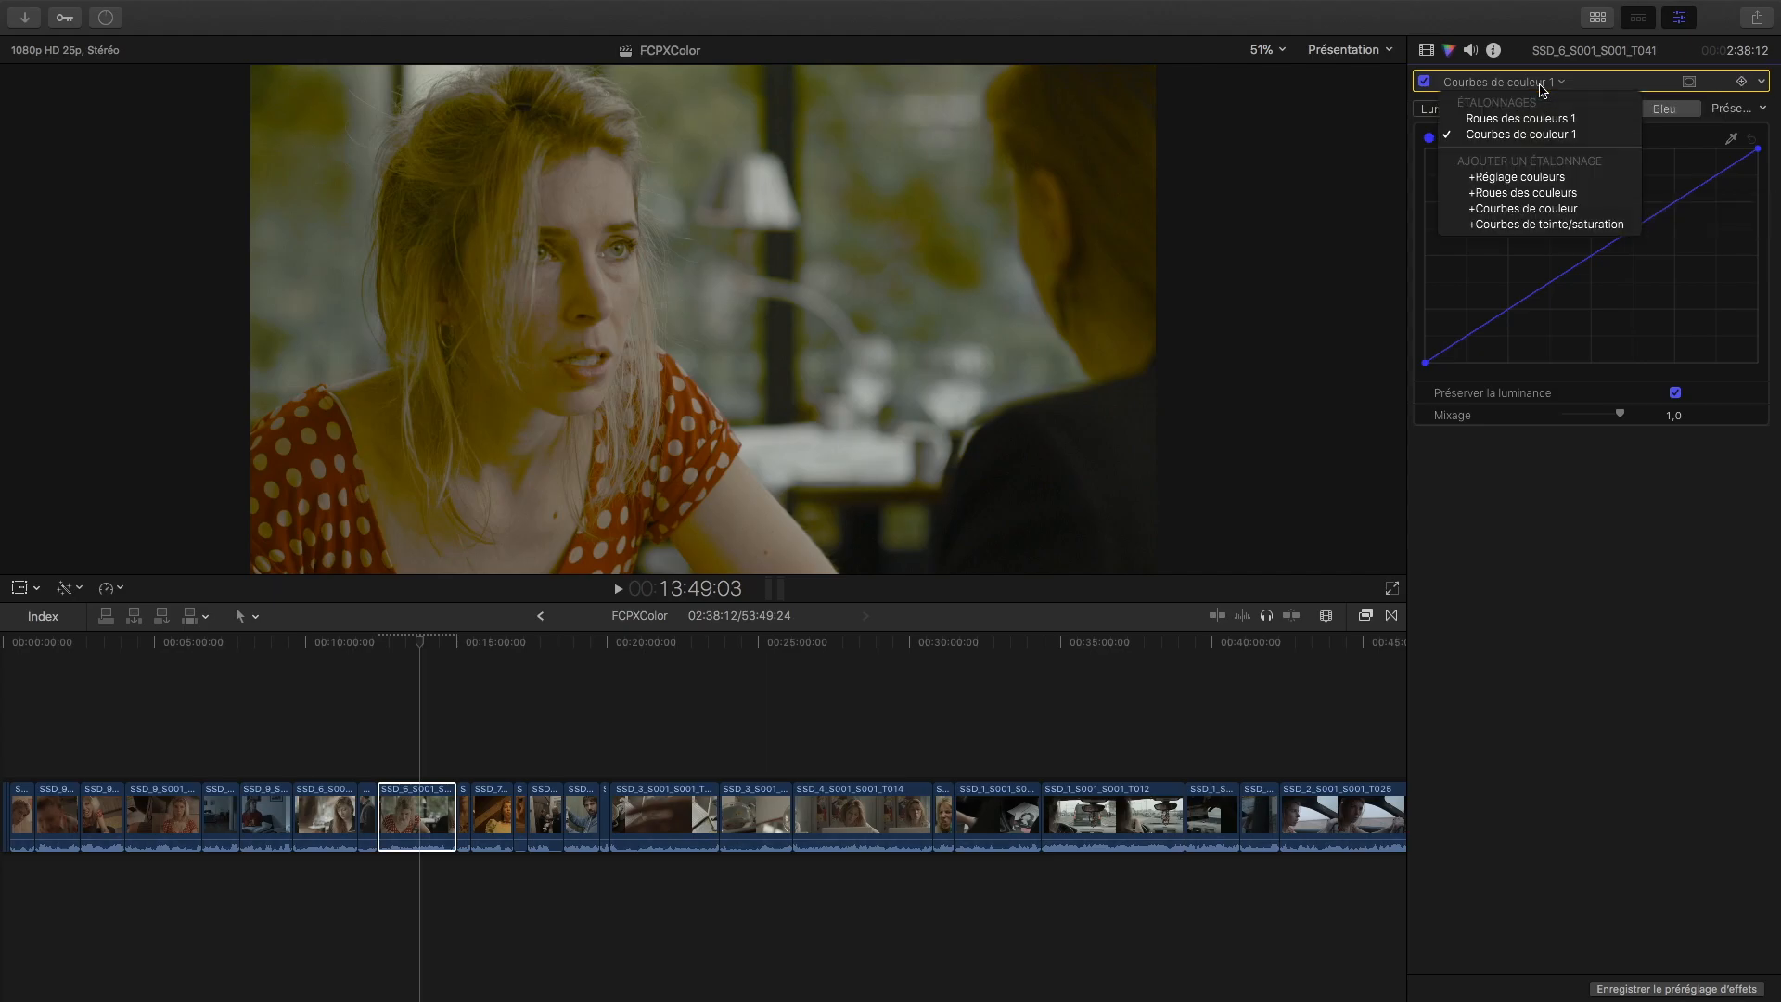
click(1531, 224)
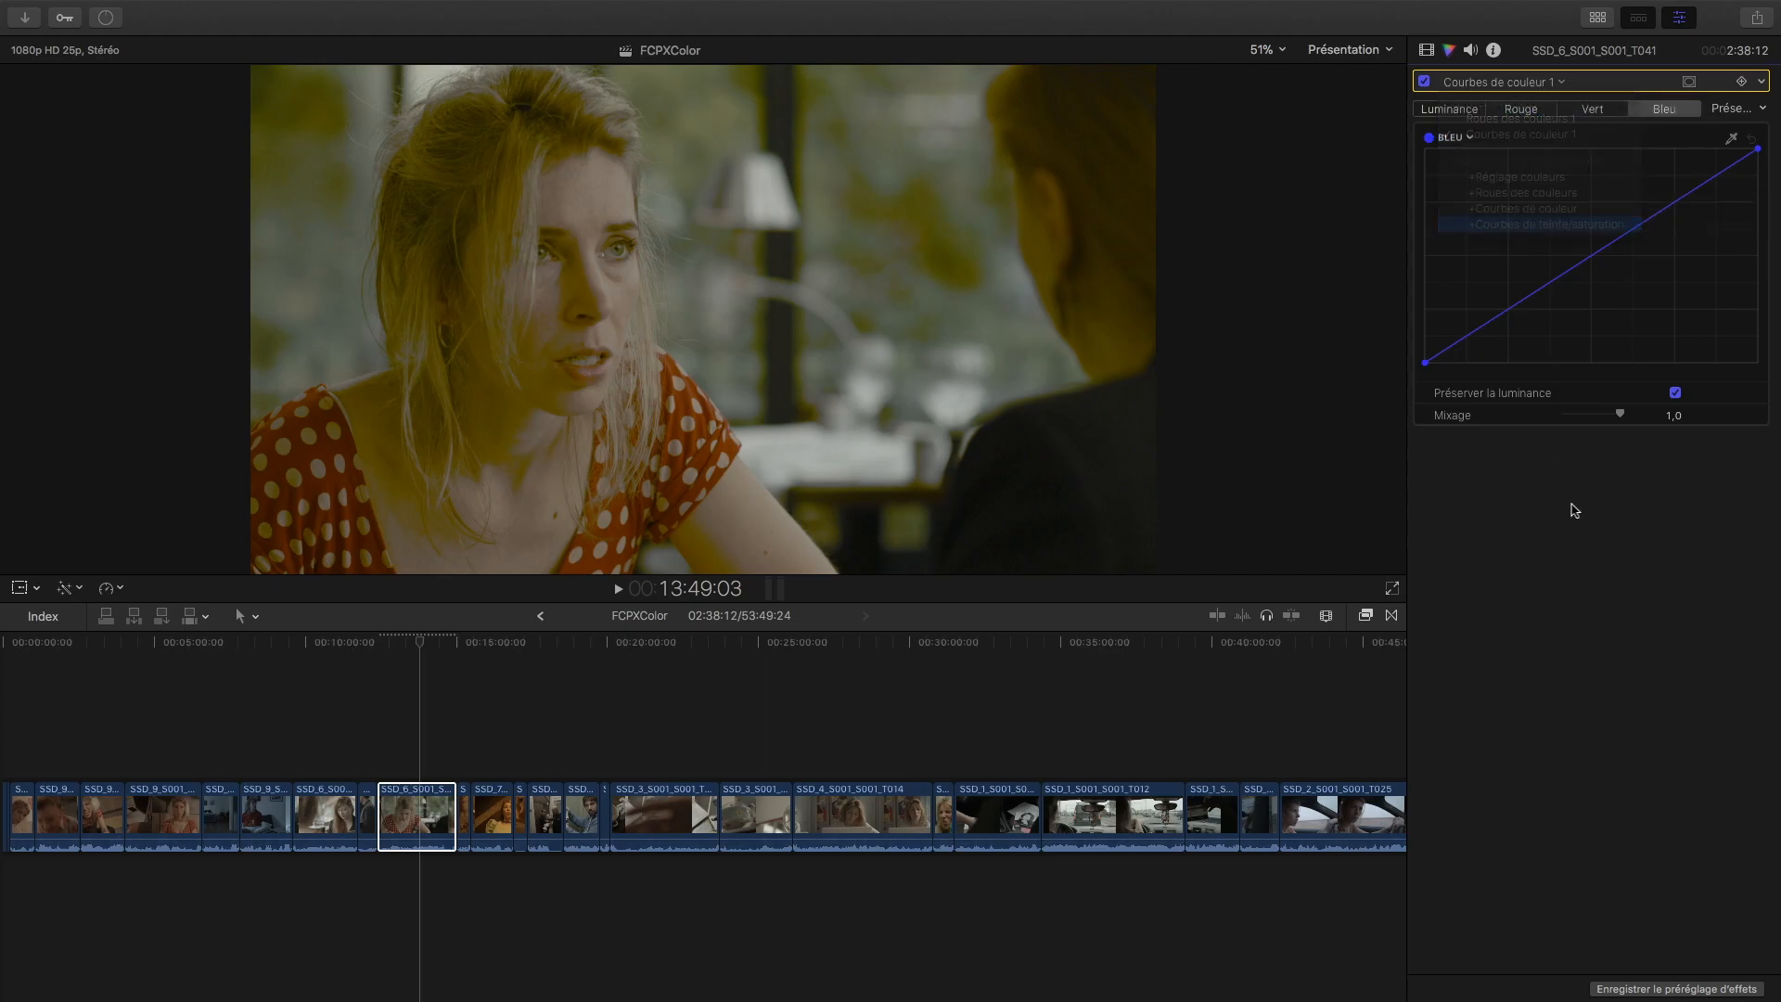
scroll(1608, 809, down, 3)
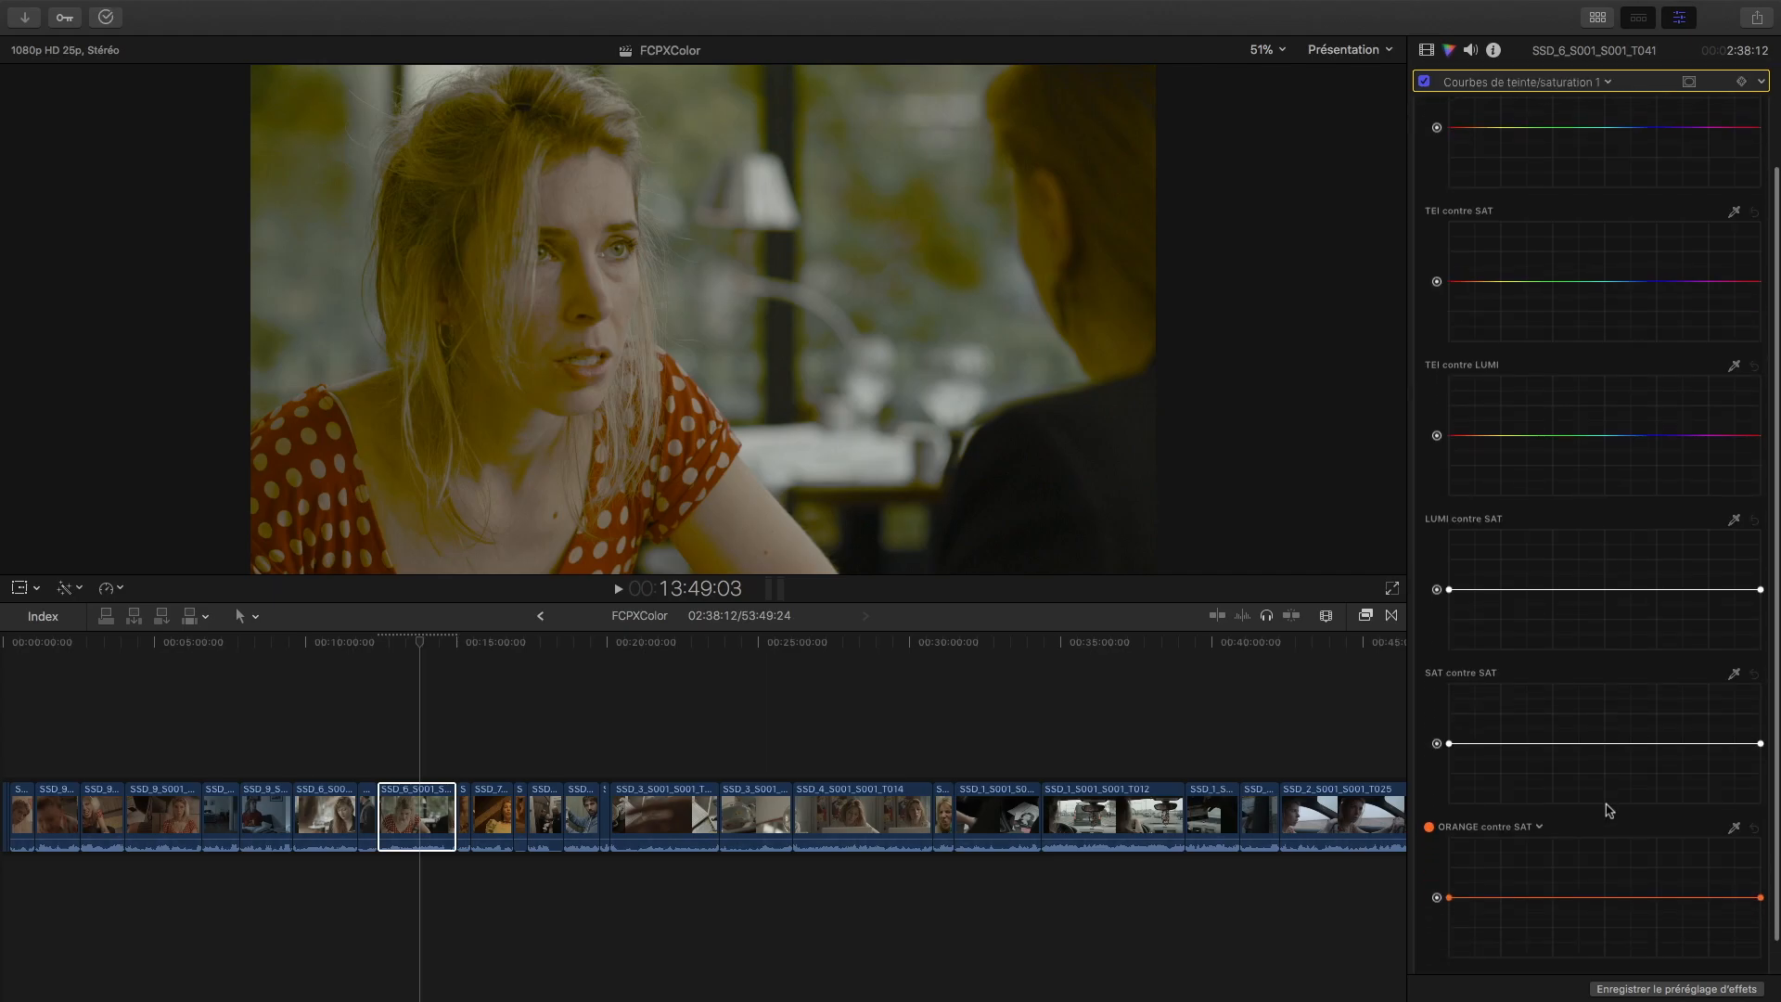
scroll(1609, 809, up, 3)
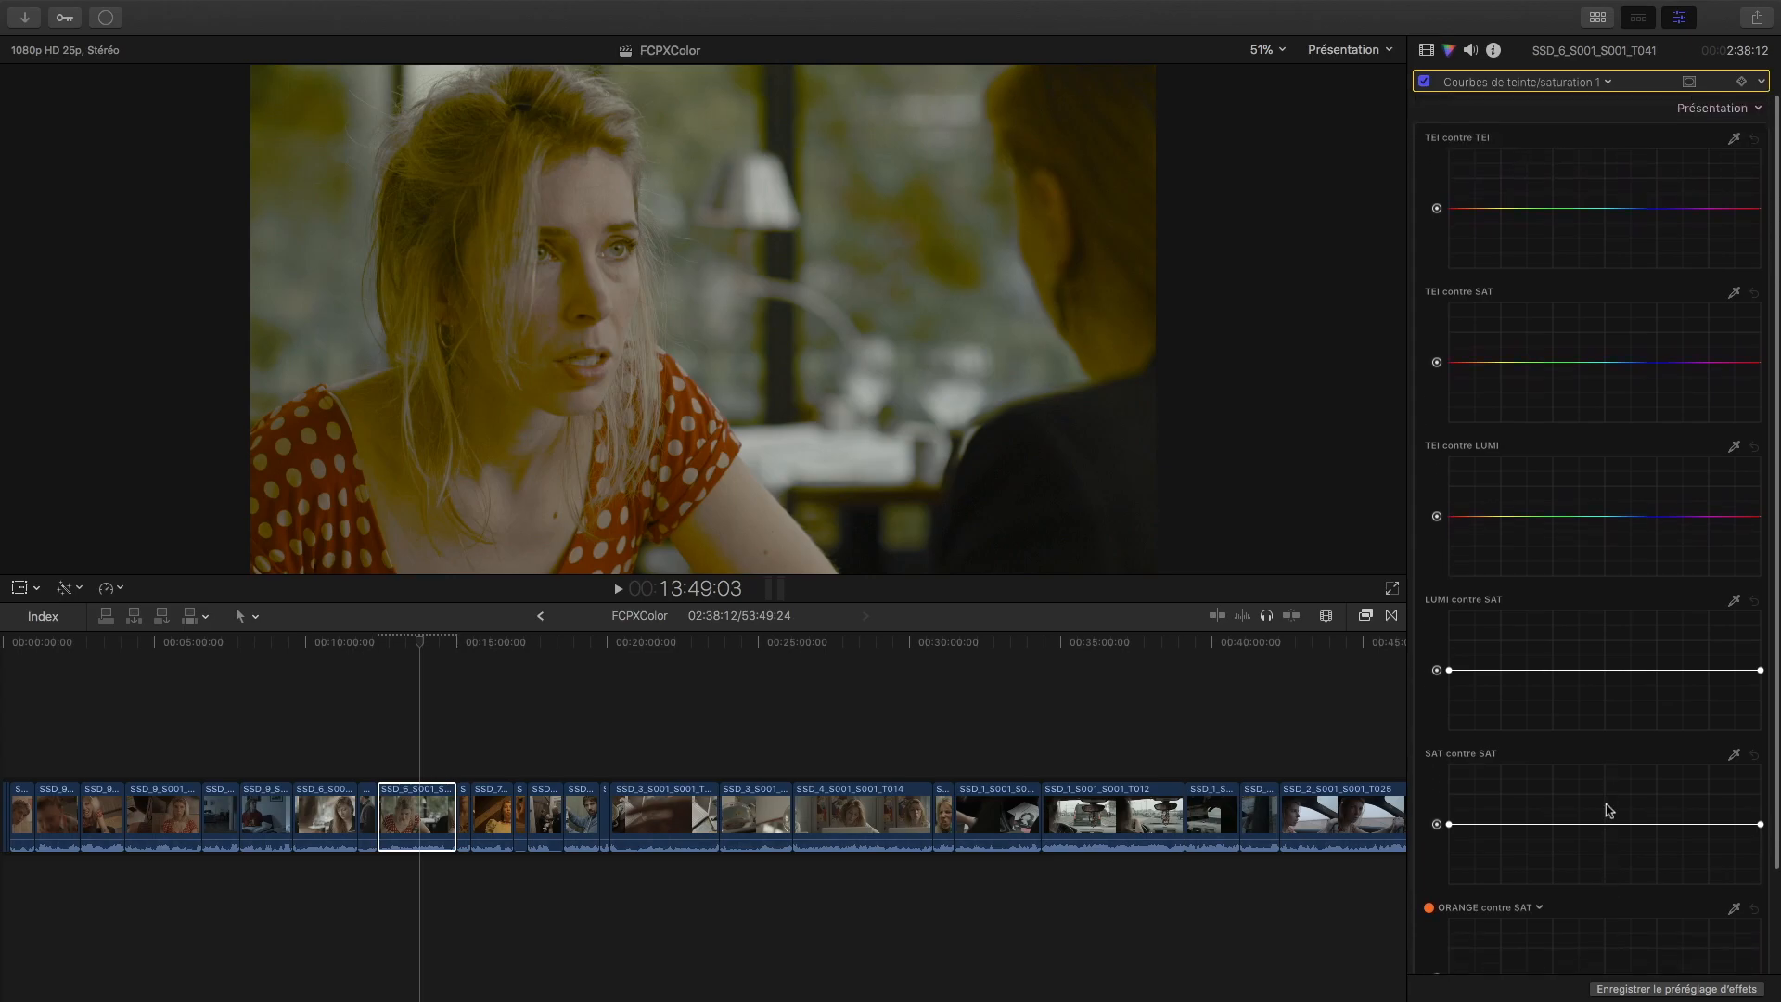
scroll(1609, 810, down, 5)
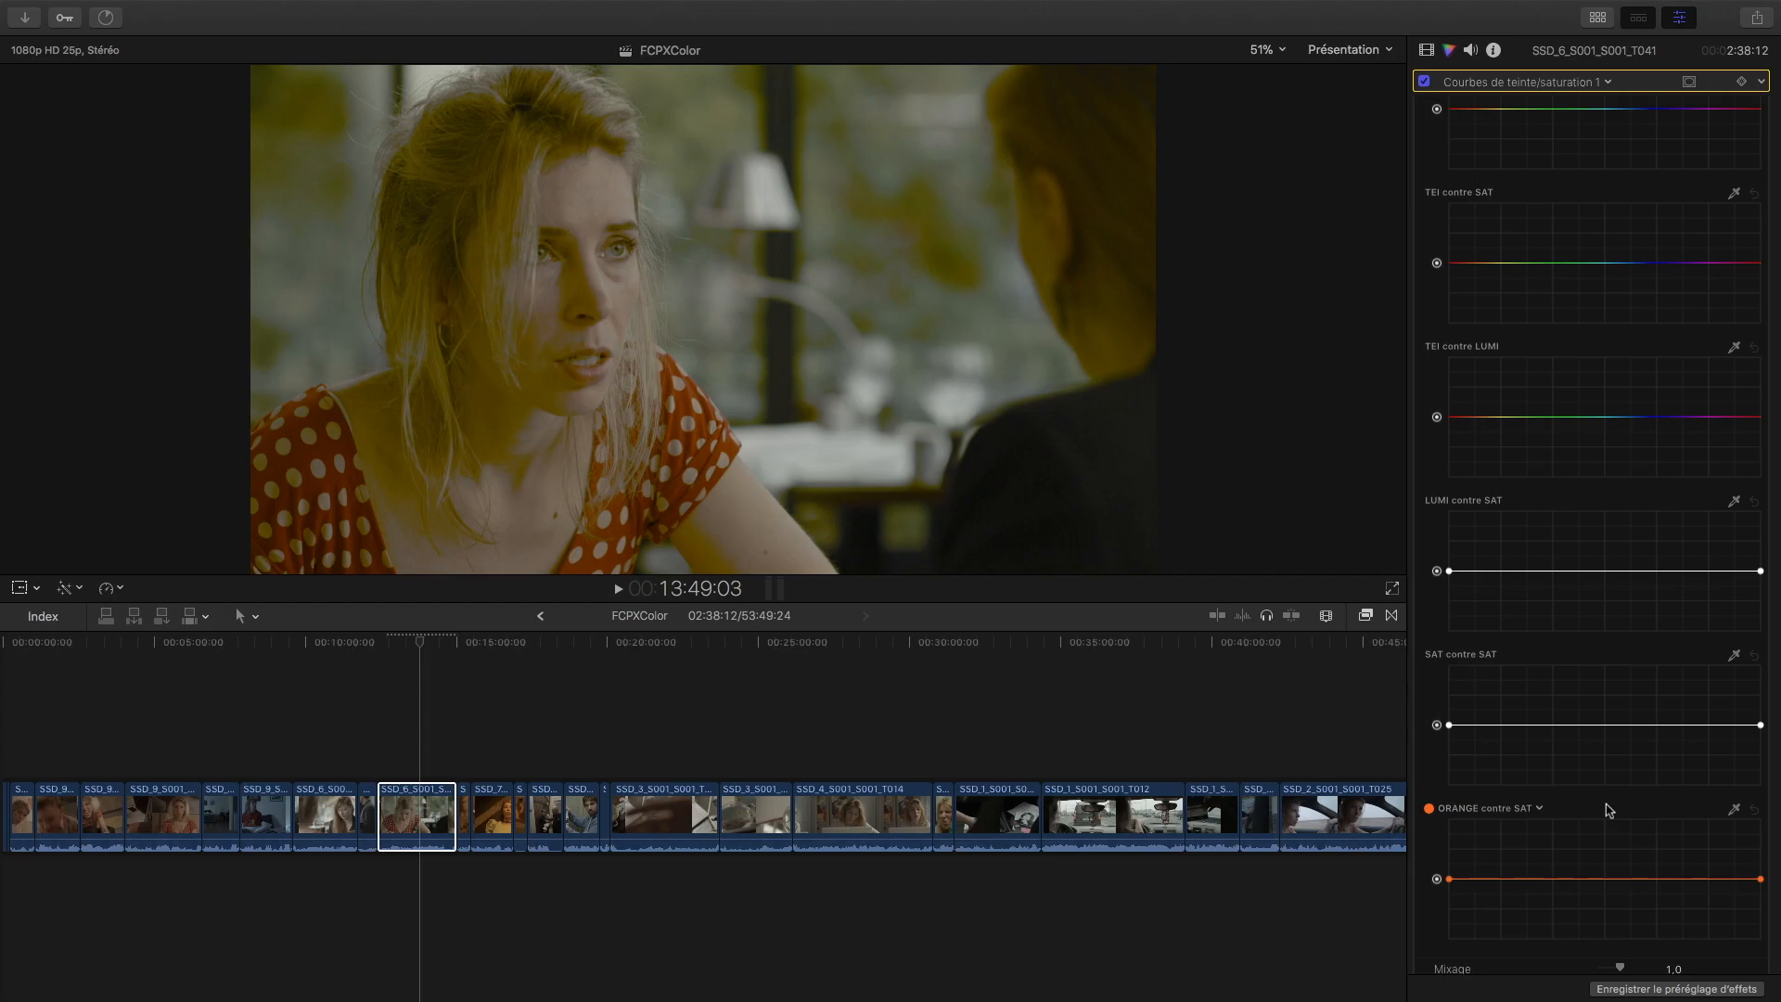
scroll(1609, 810, up, 3)
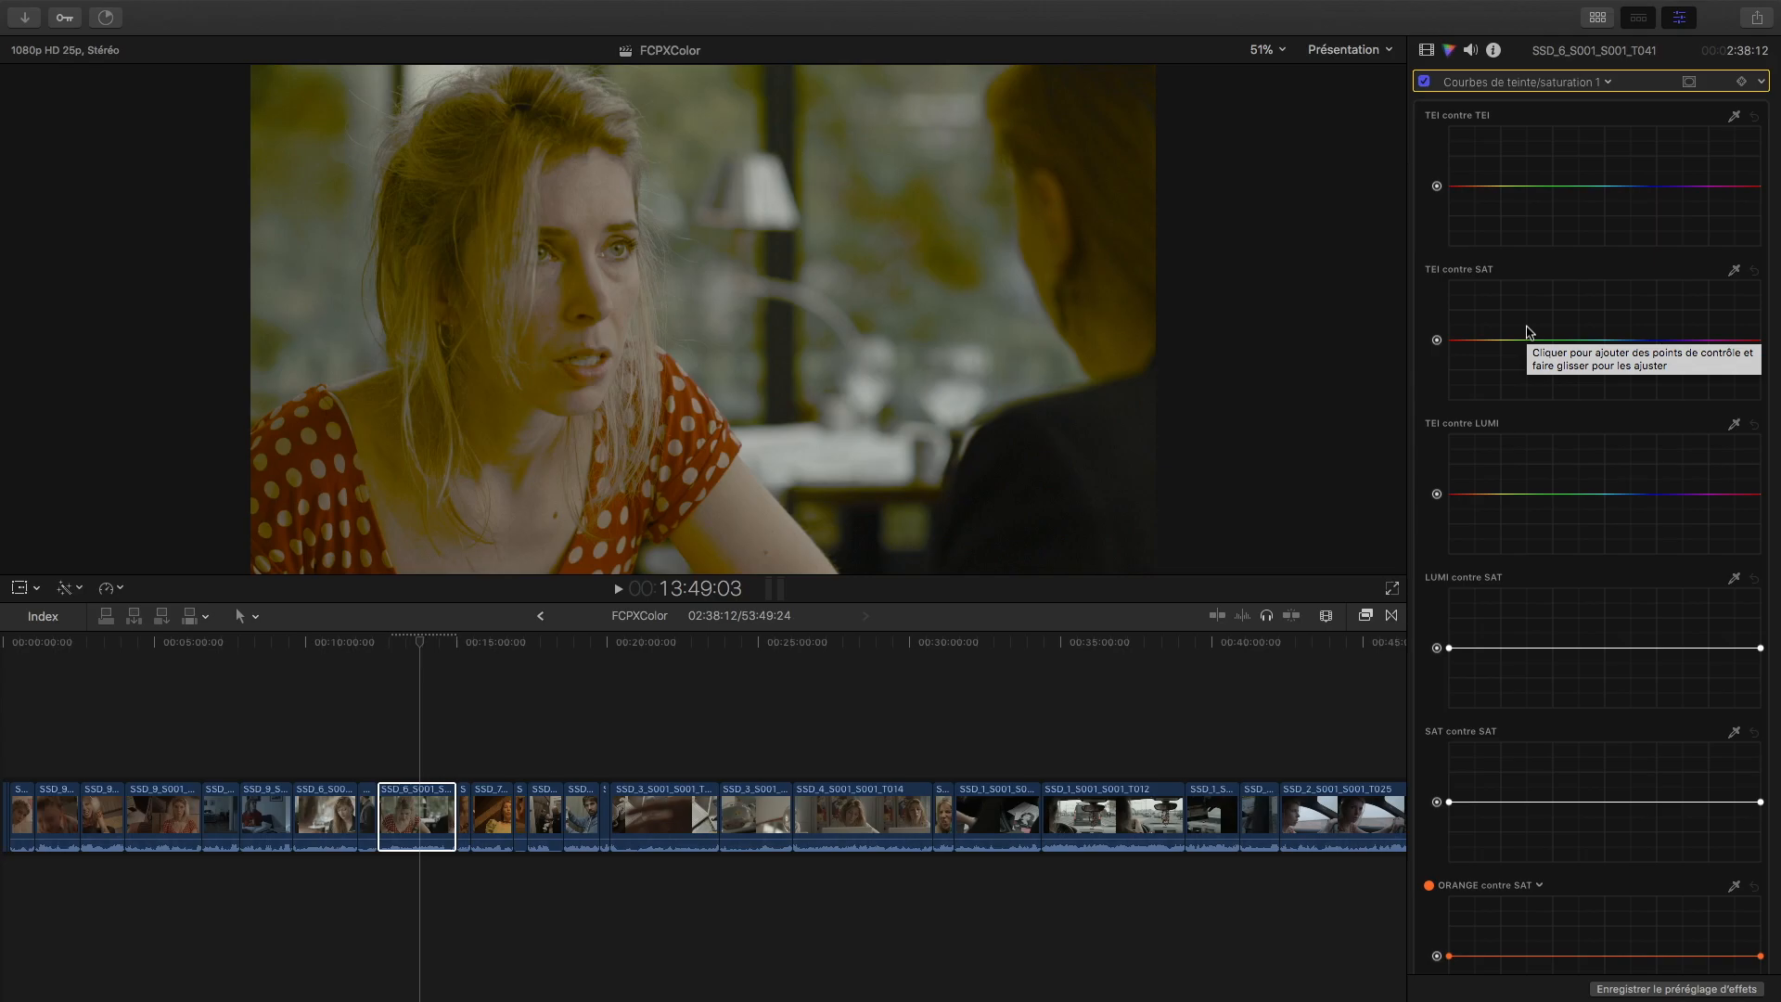
scroll(1526, 334, down, 3)
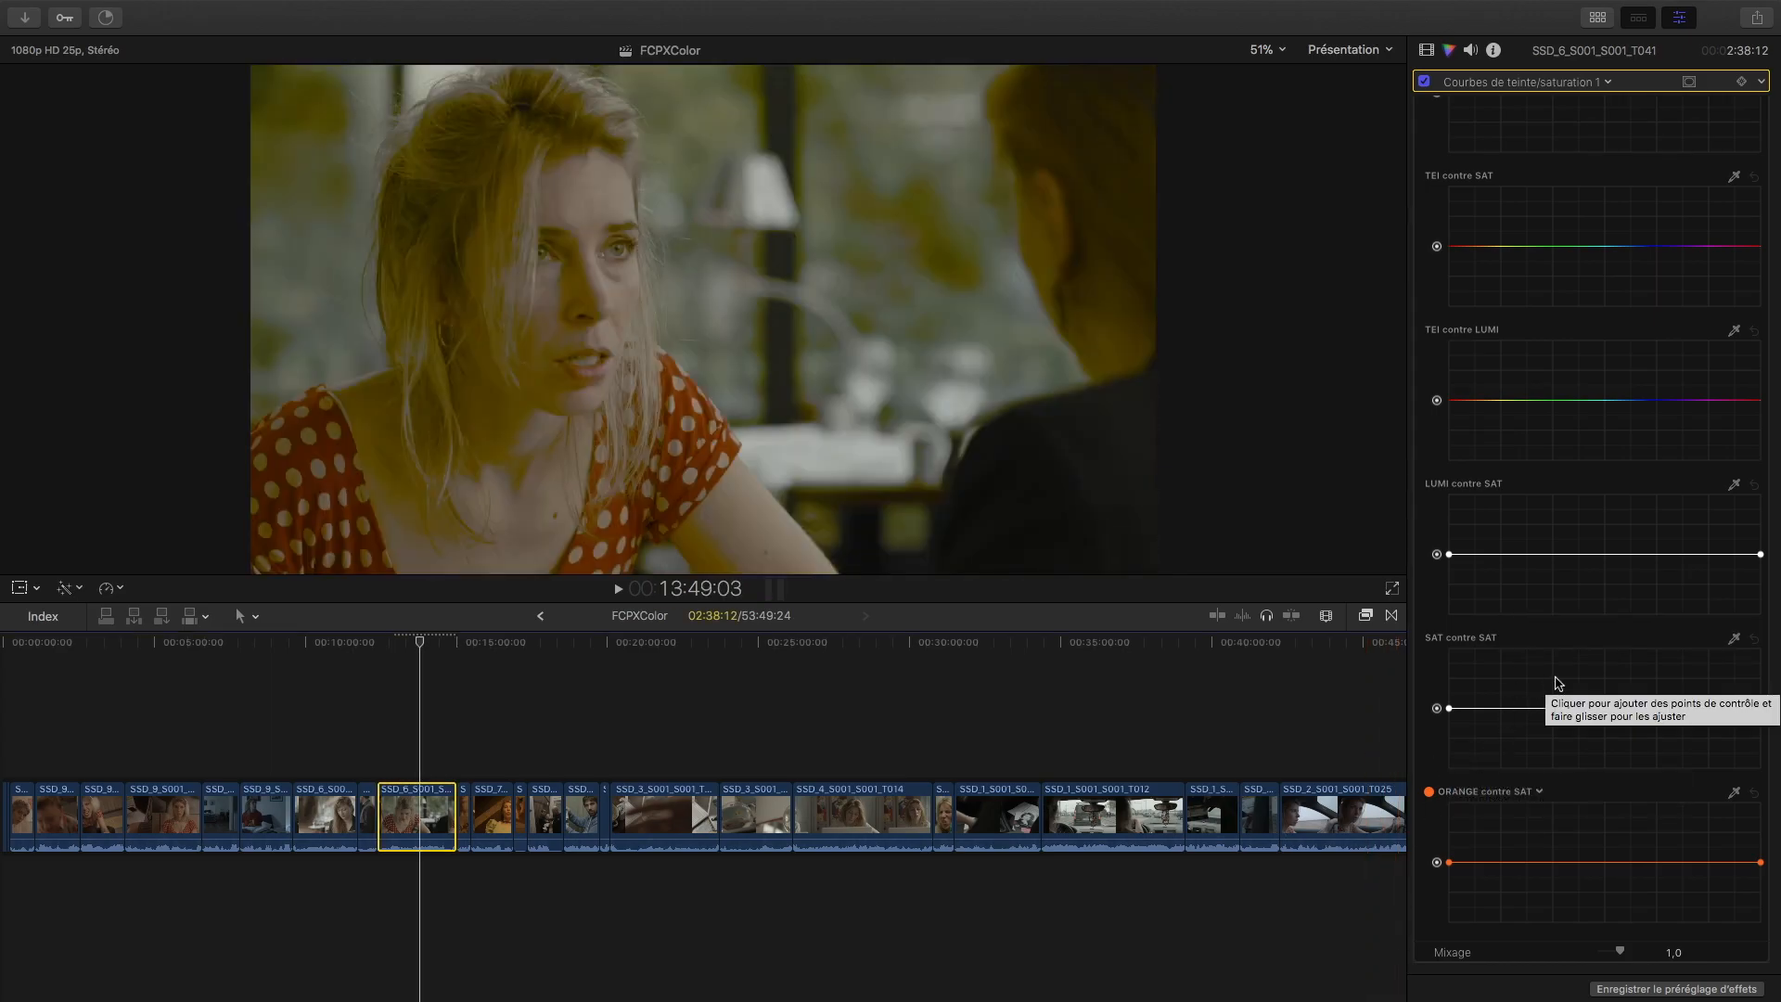
click(1500, 795)
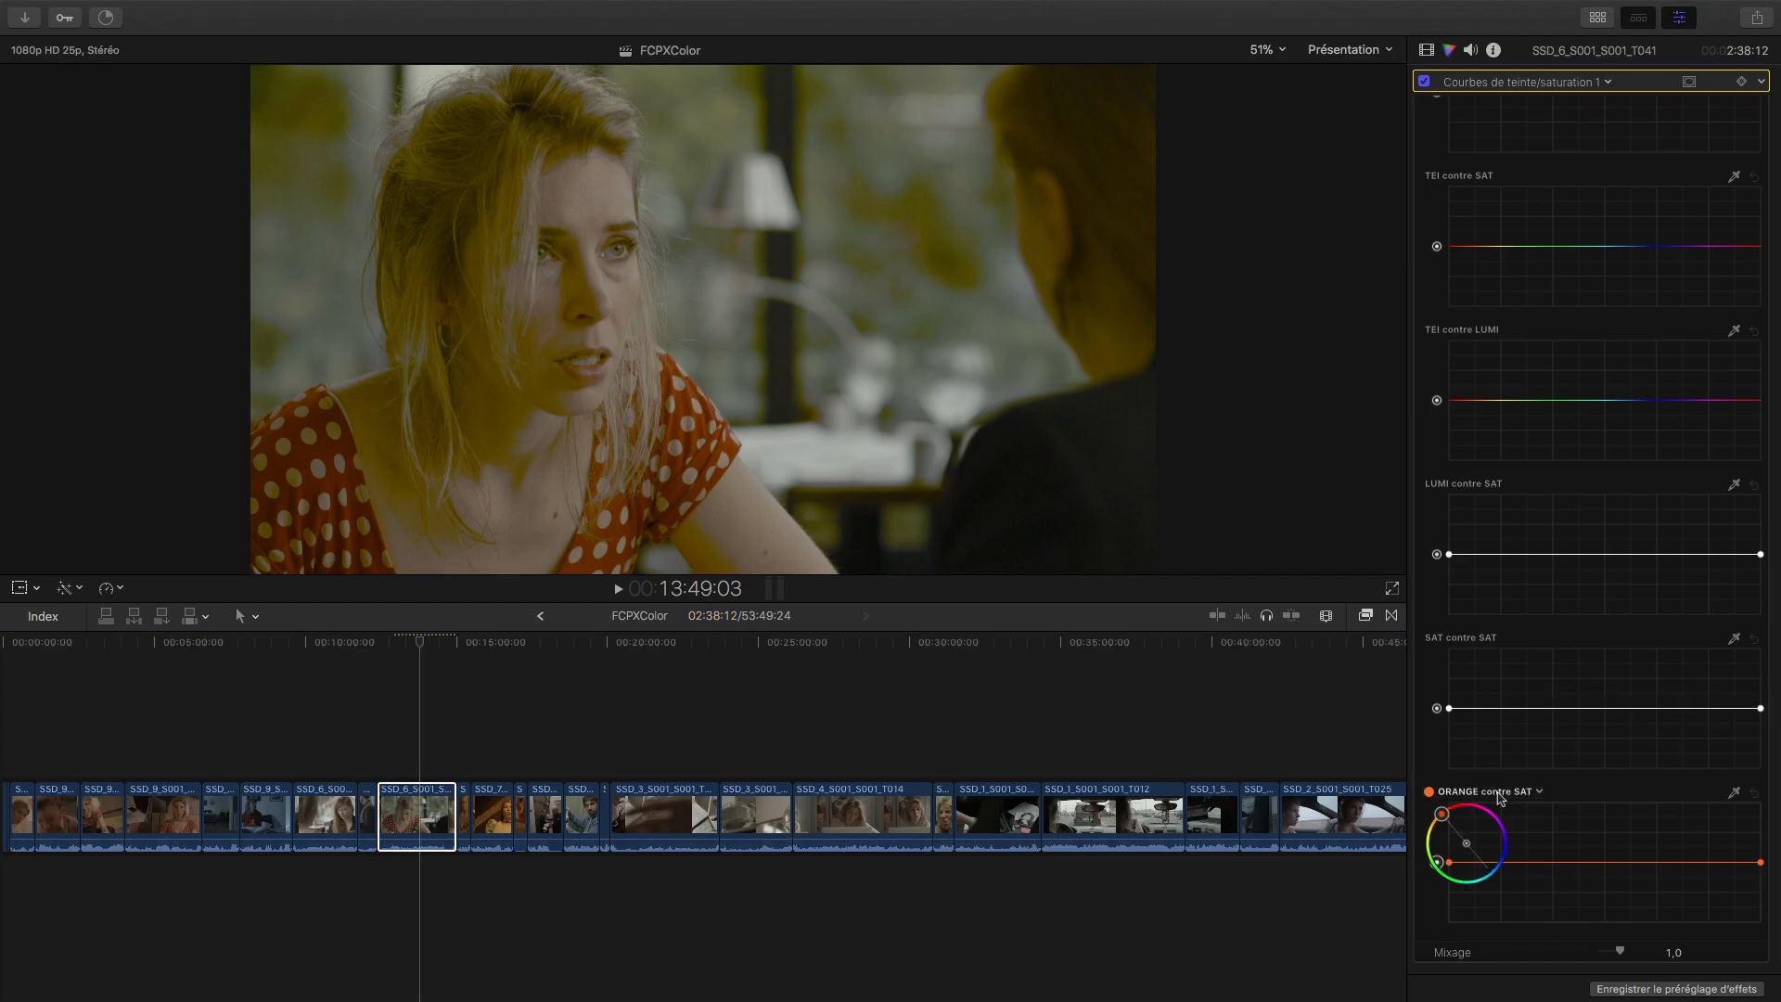
click(1588, 790)
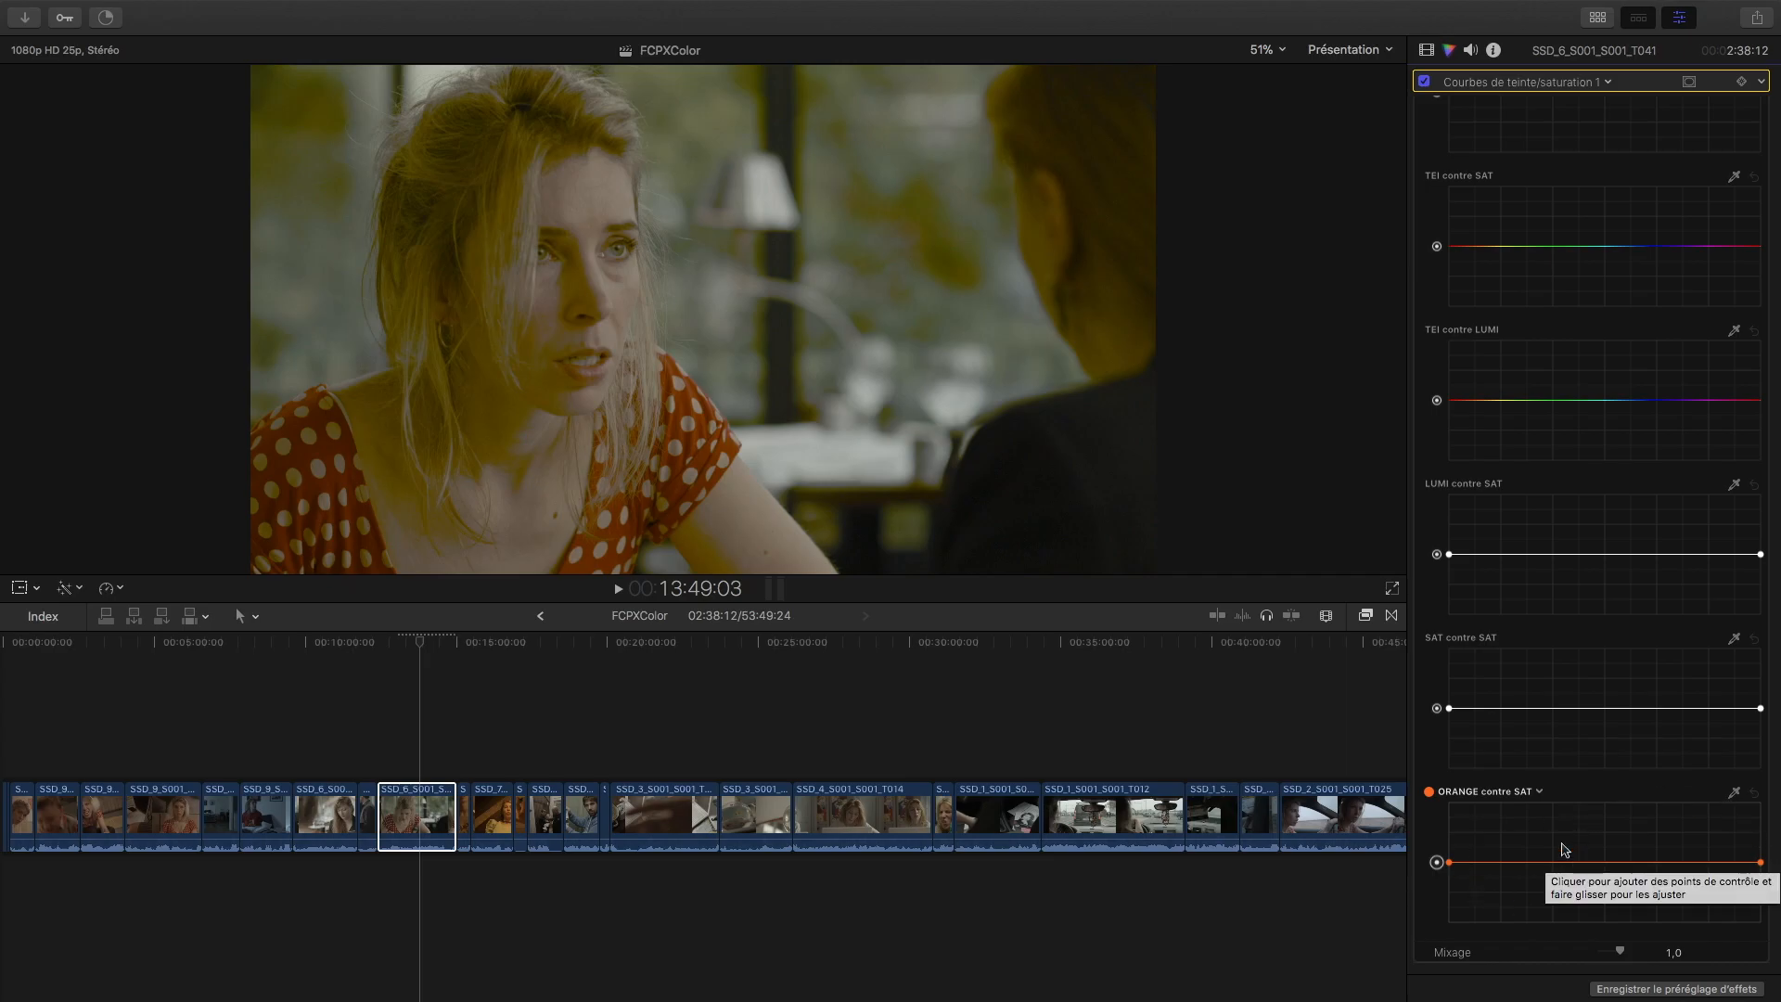
click(1521, 794)
click(1564, 788)
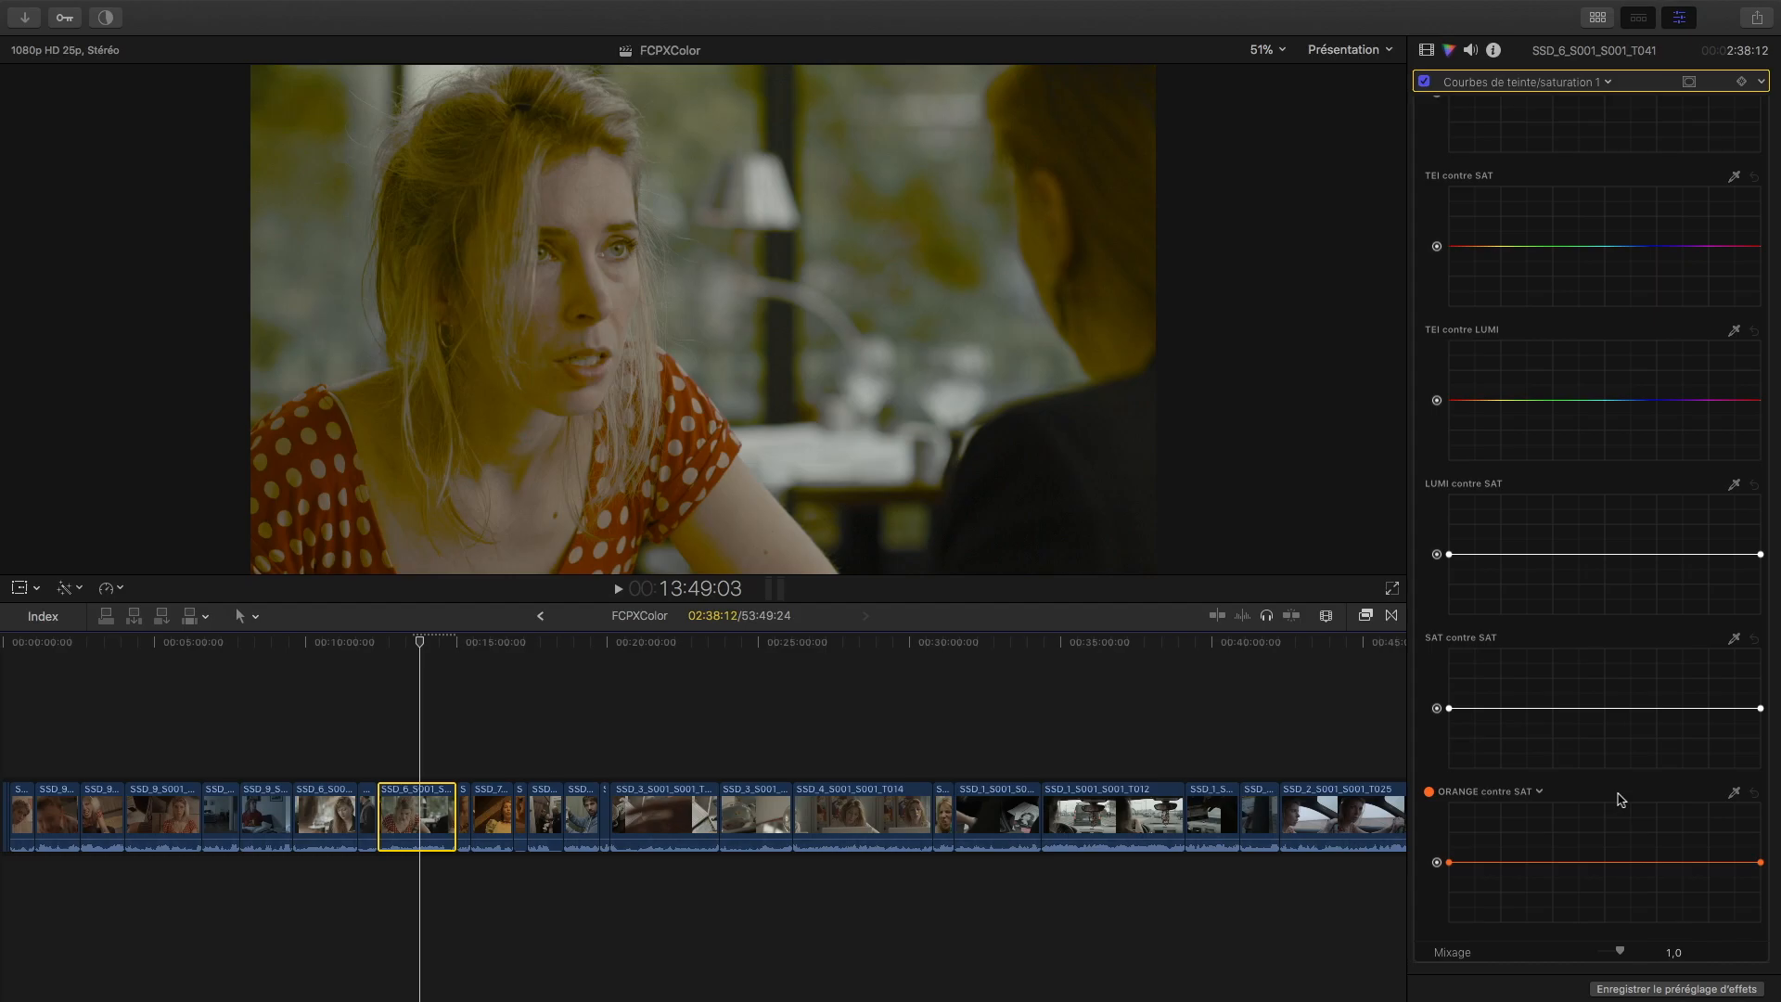
Step: Change the ORANGE contre SAT curve's colour to red and add a slightly raised control point about a third along it
click(1500, 793)
drag(1449, 816, 1462, 804)
mouse_move(1559, 863)
mouse_down()
mouse_move(1567, 823)
mouse_move(1562, 924)
mouse_move(1559, 819)
mouse_move(1557, 861)
mouse_up()
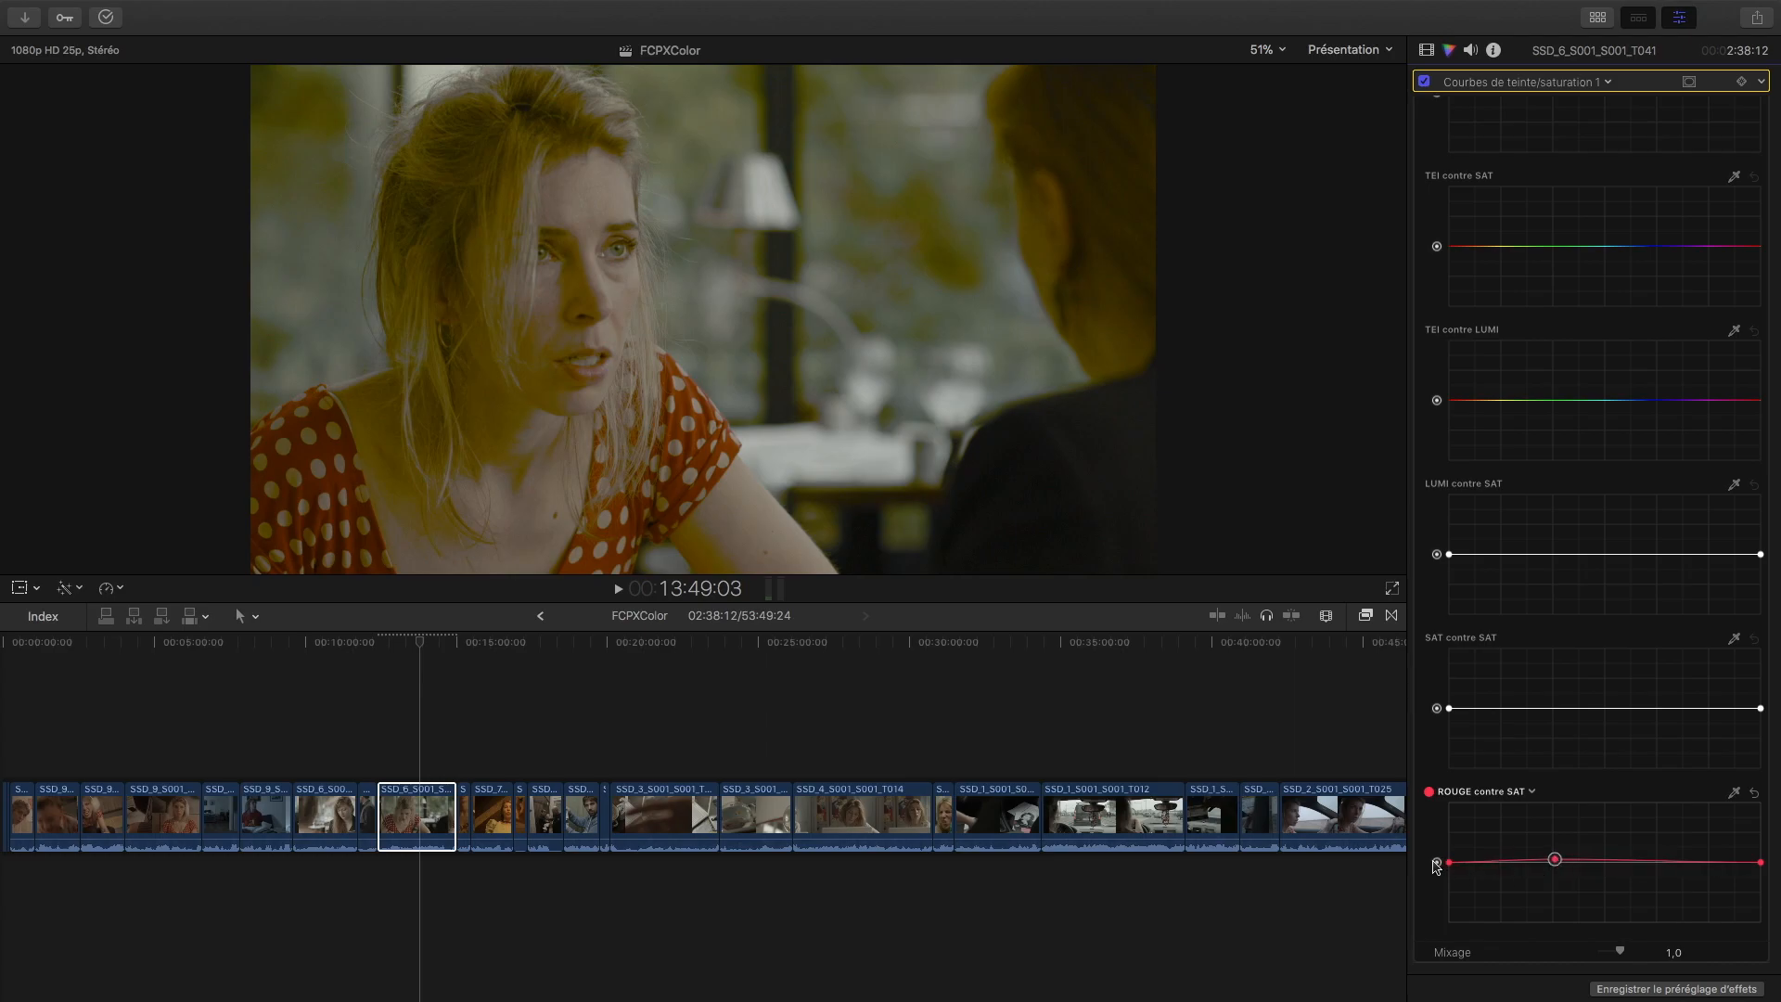
Step: Raise the overall level of the ROUGE contre SAT curve strongly and bring it back to slightly below neutral
drag(1437, 850, 1439, 816)
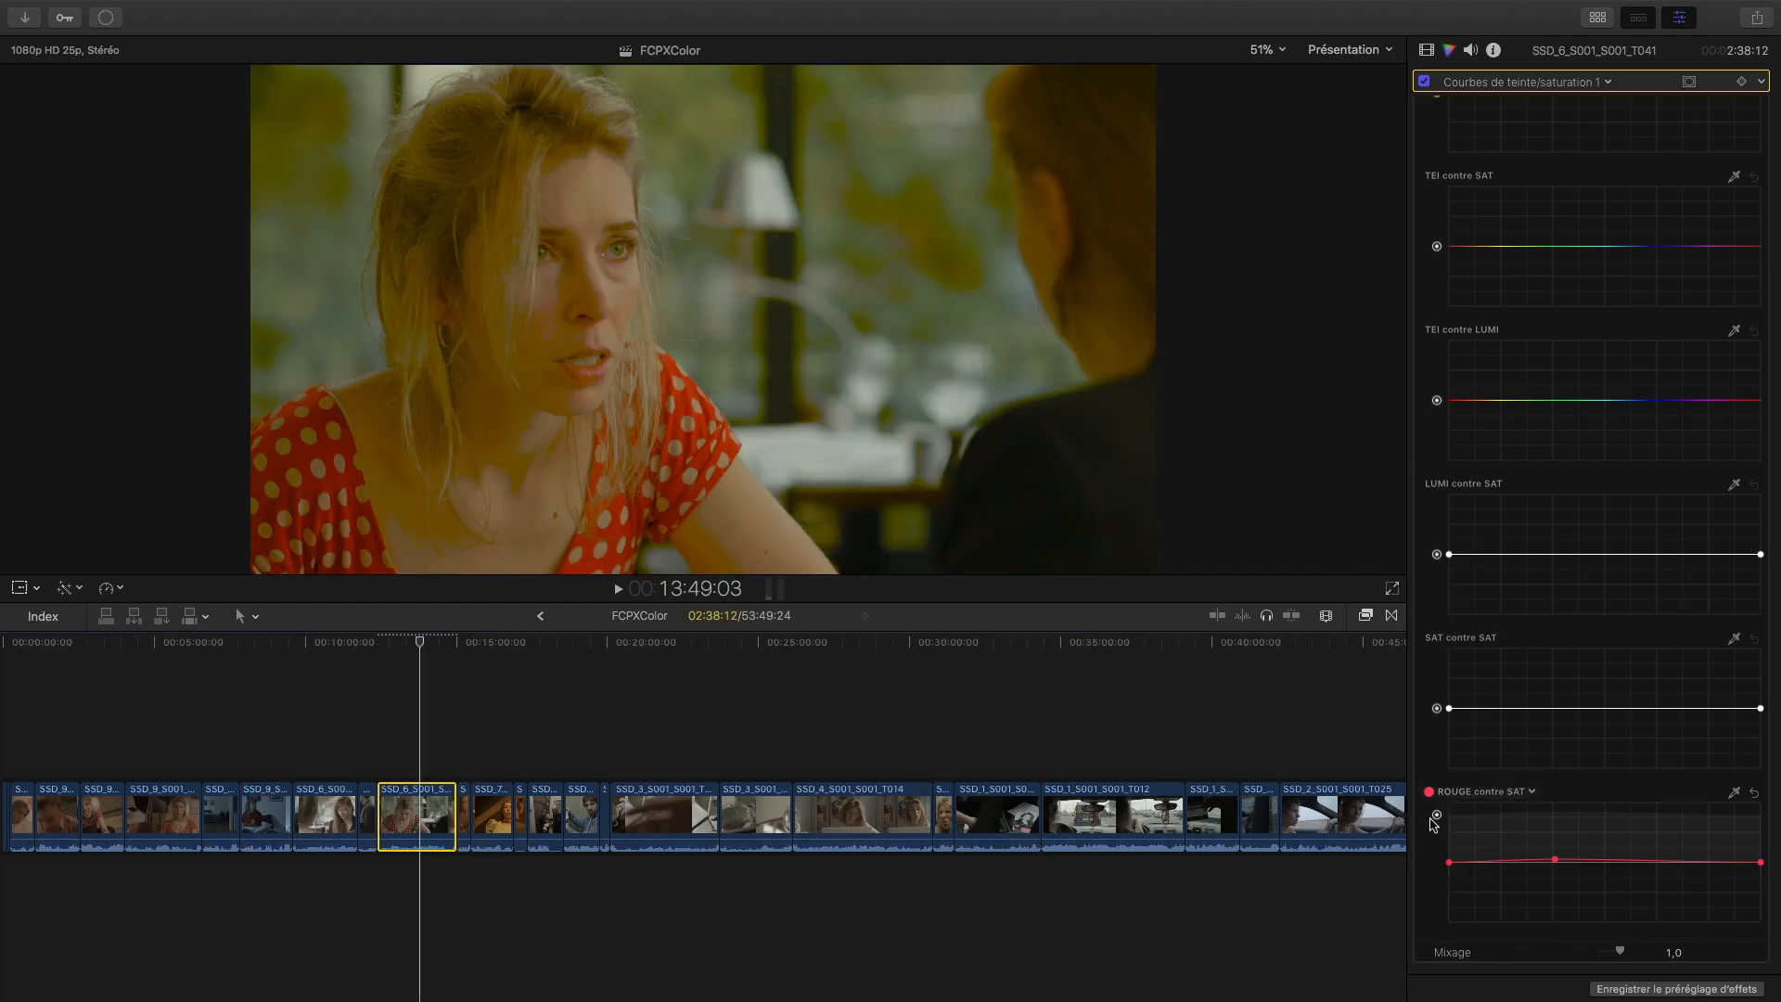
drag(1437, 815, 1439, 869)
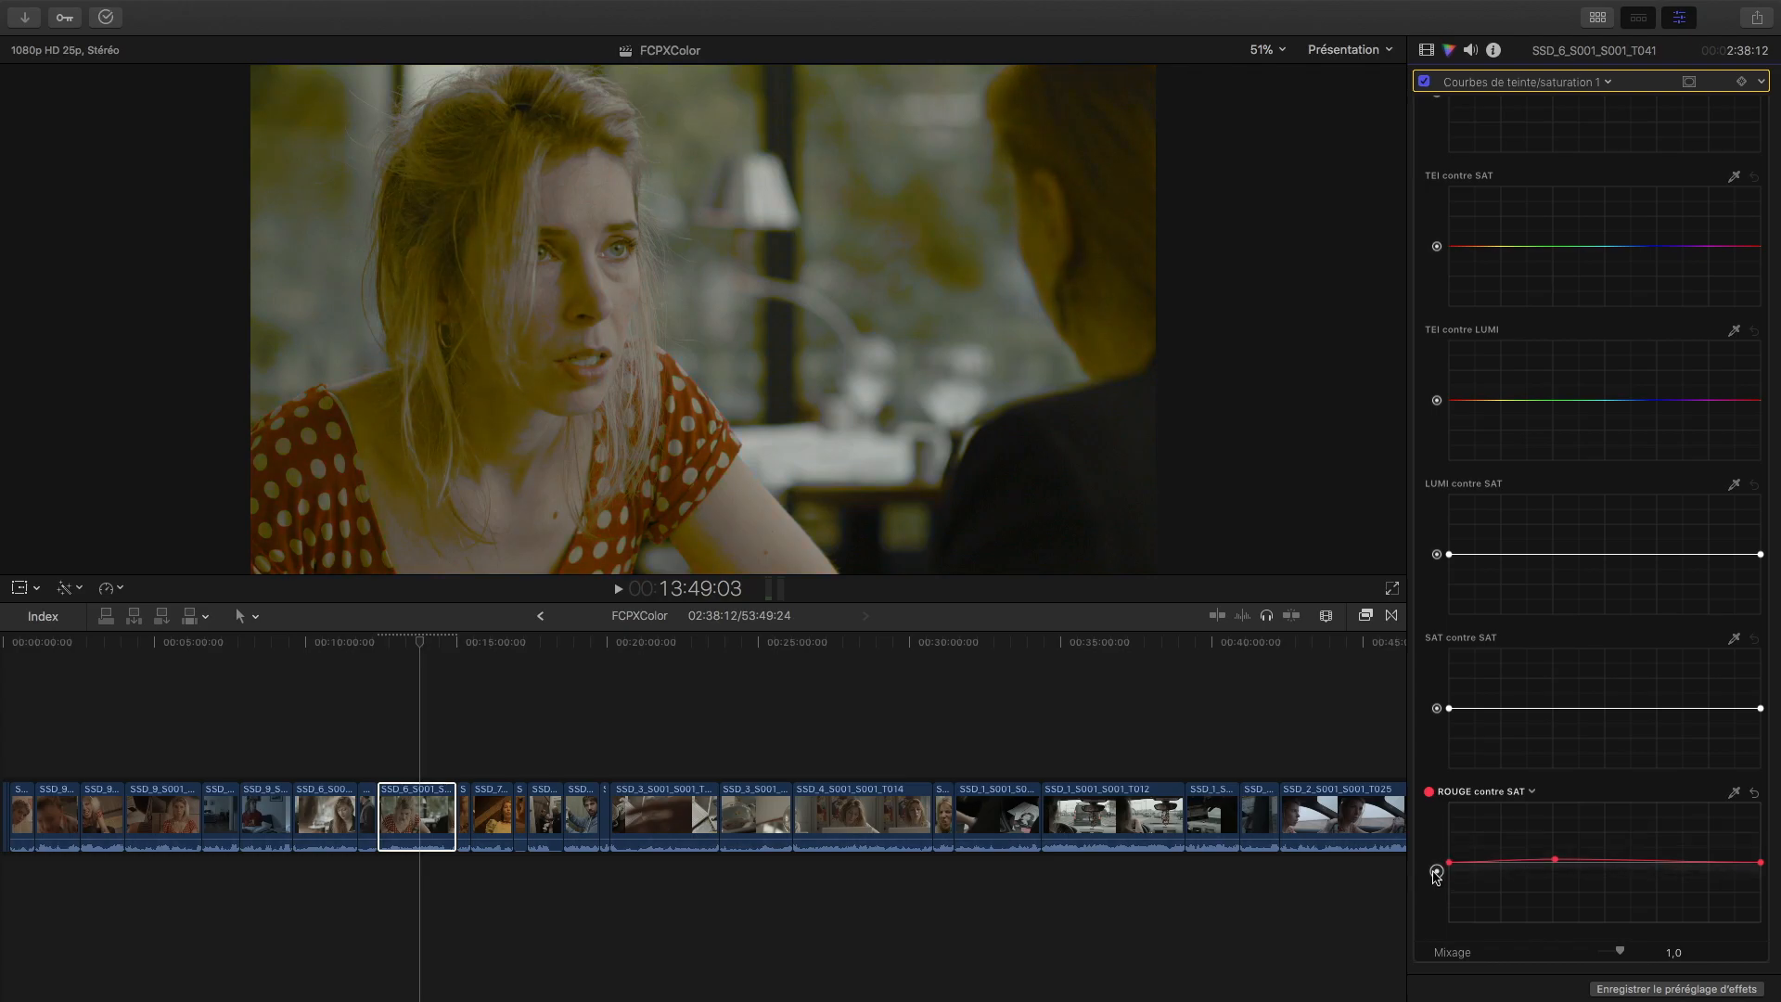
Step: Raise the control point of the ROUGE contre SAT curve and raise the overall level of the TEI contre LUMI curve
drag(1555, 860, 1556, 841)
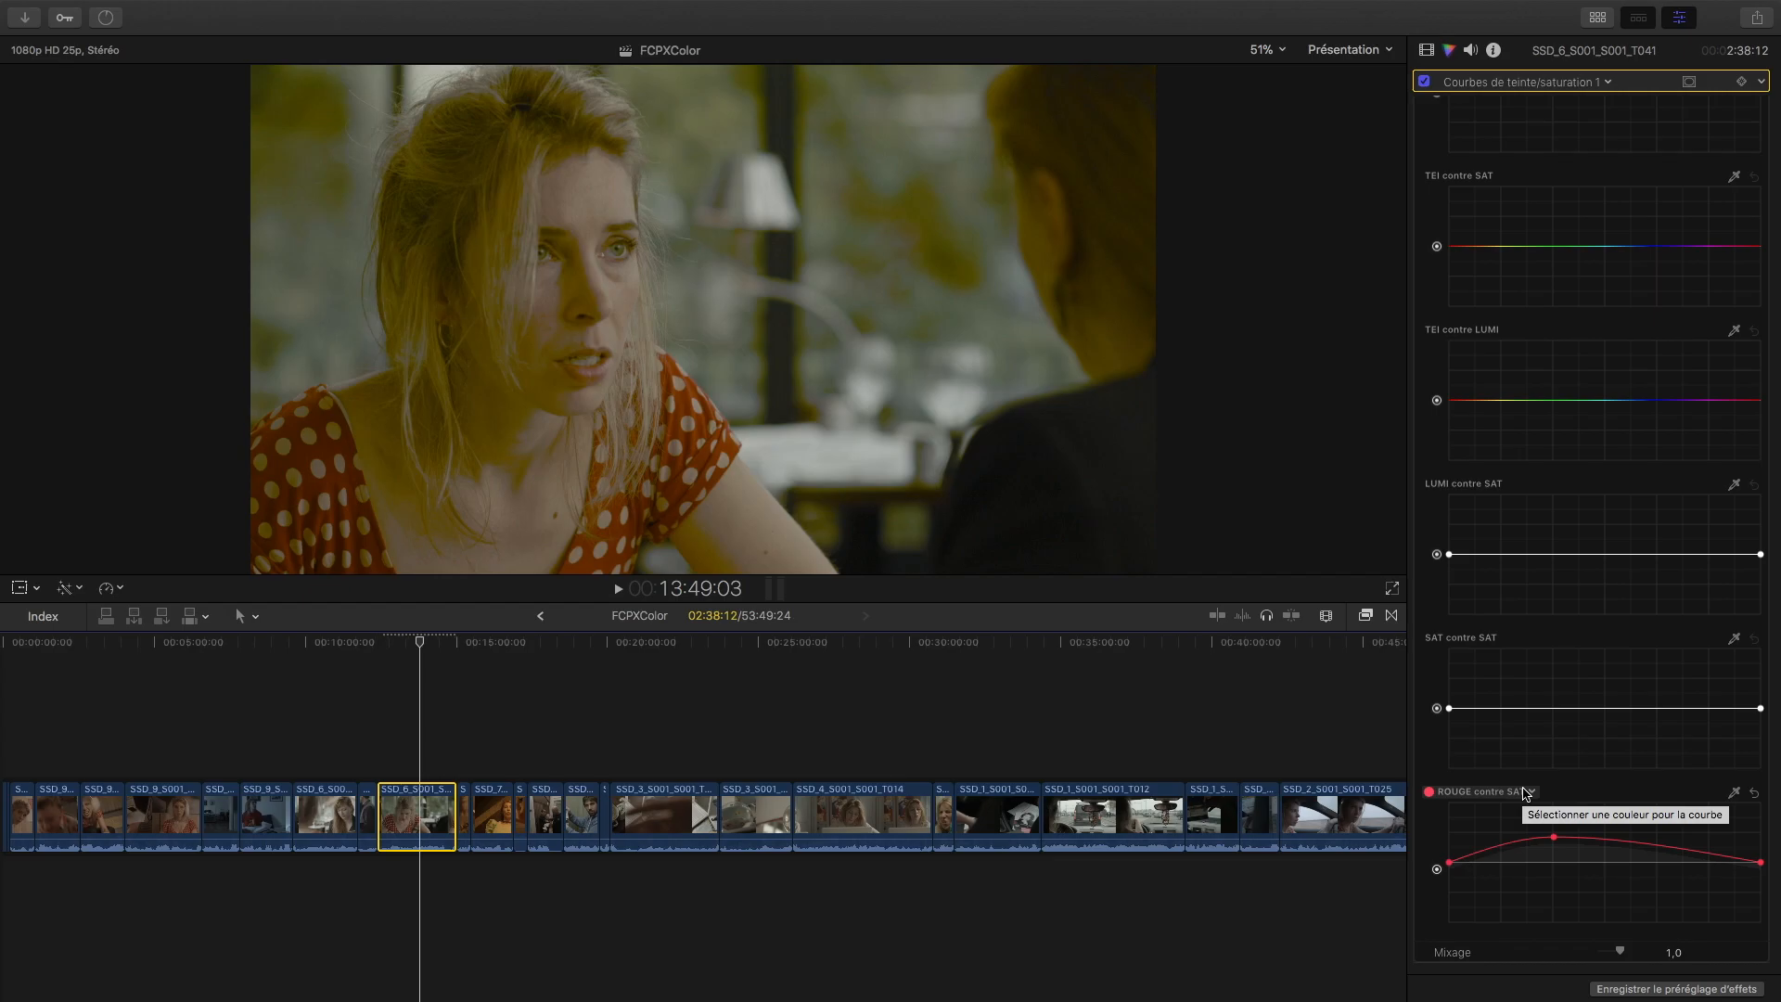
scroll(1526, 794, up, 3)
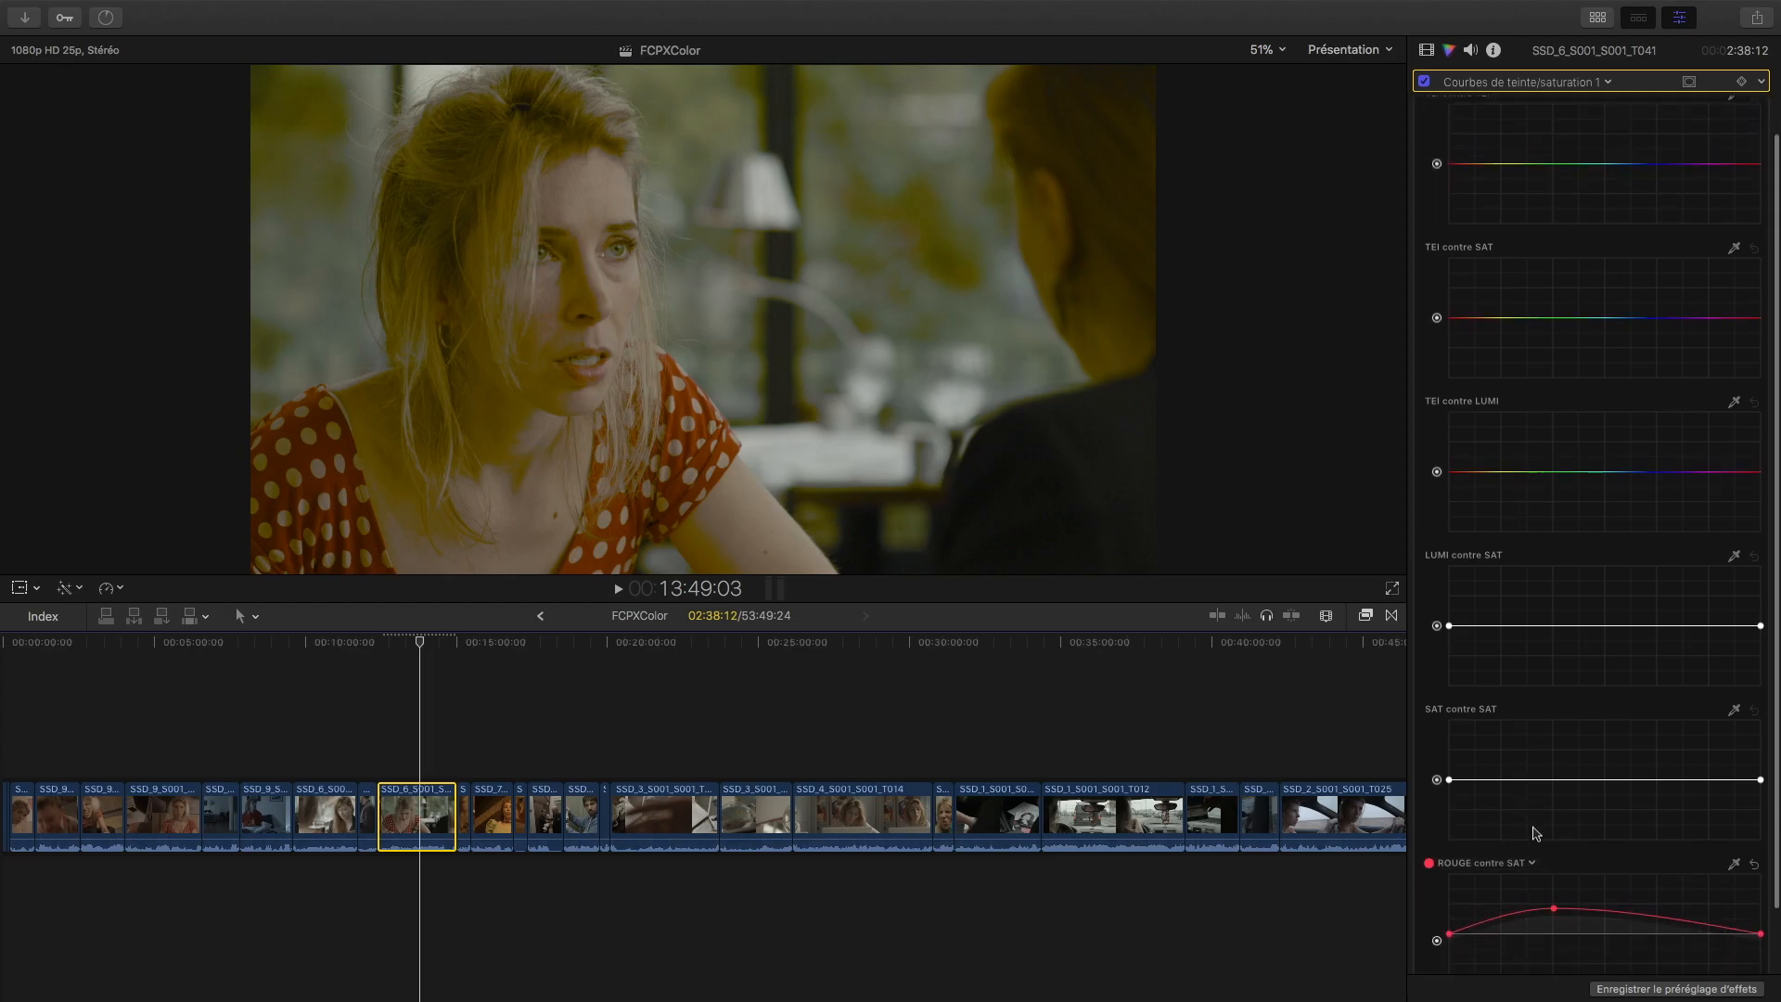
drag(1436, 471, 1438, 457)
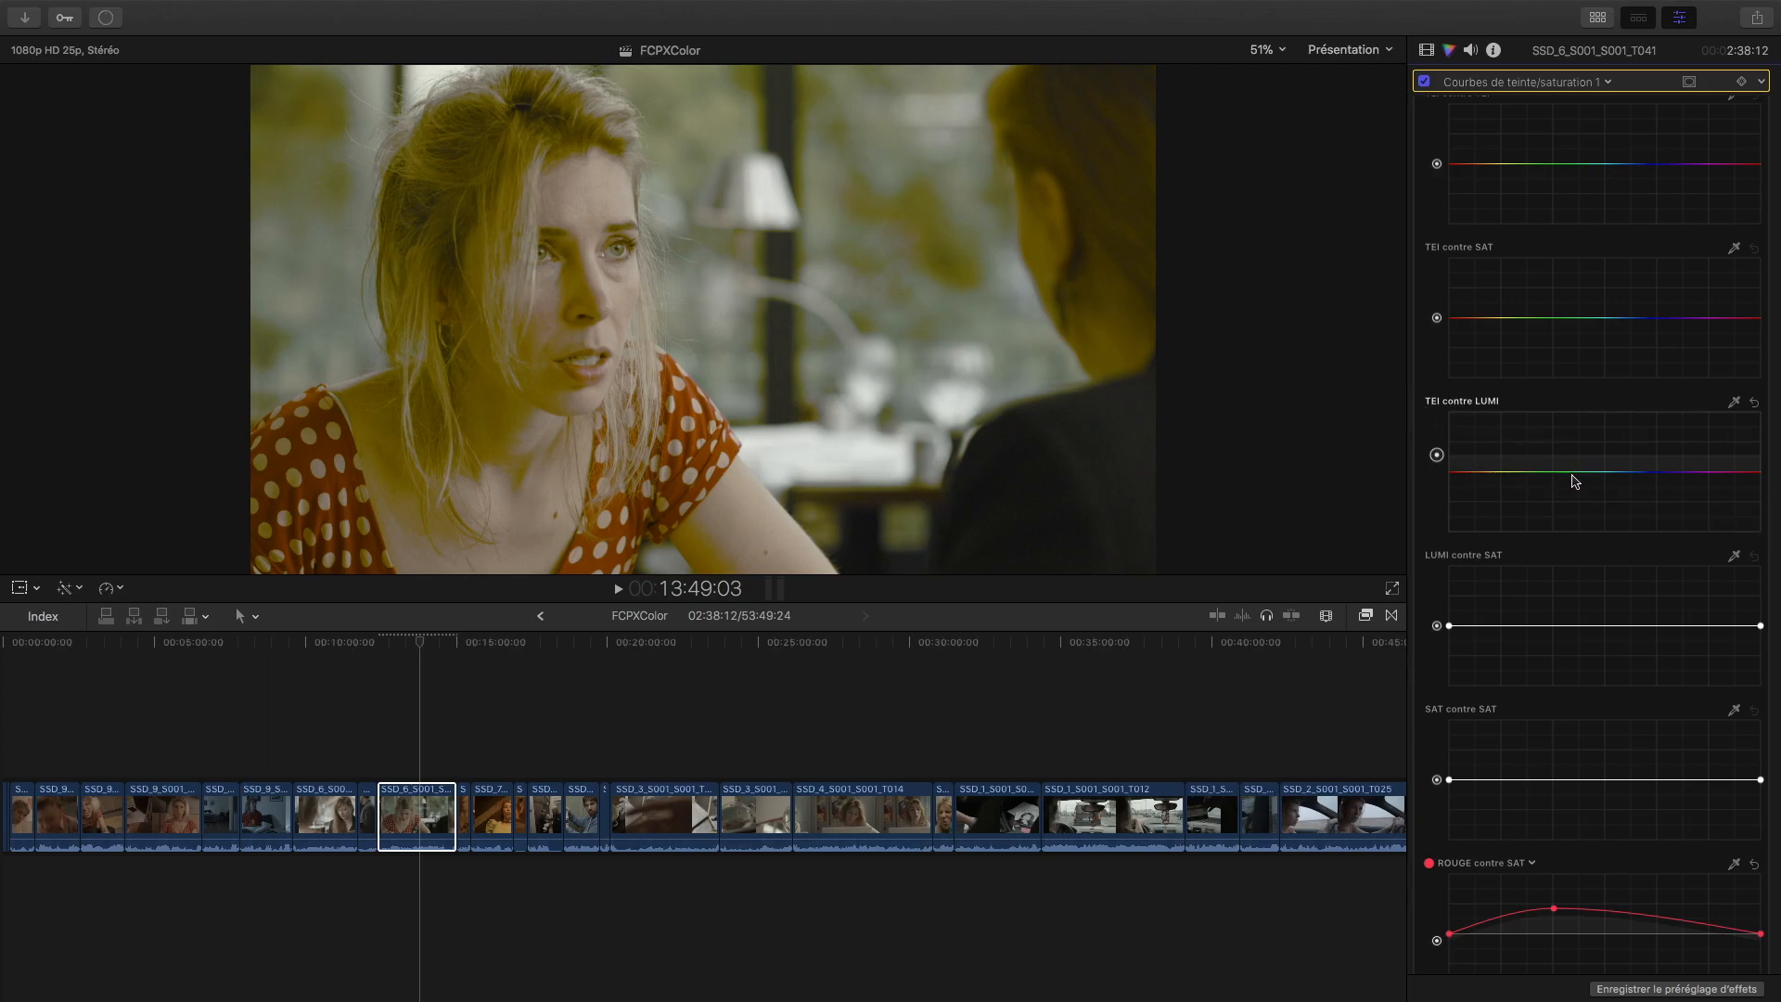
Step: Add three control points around green on the TEI contre LUMI curve and raise the middle one to form a small bump
drag(1572, 473, 1570, 468)
click(1532, 469)
click(1628, 468)
drag(1571, 468, 1575, 456)
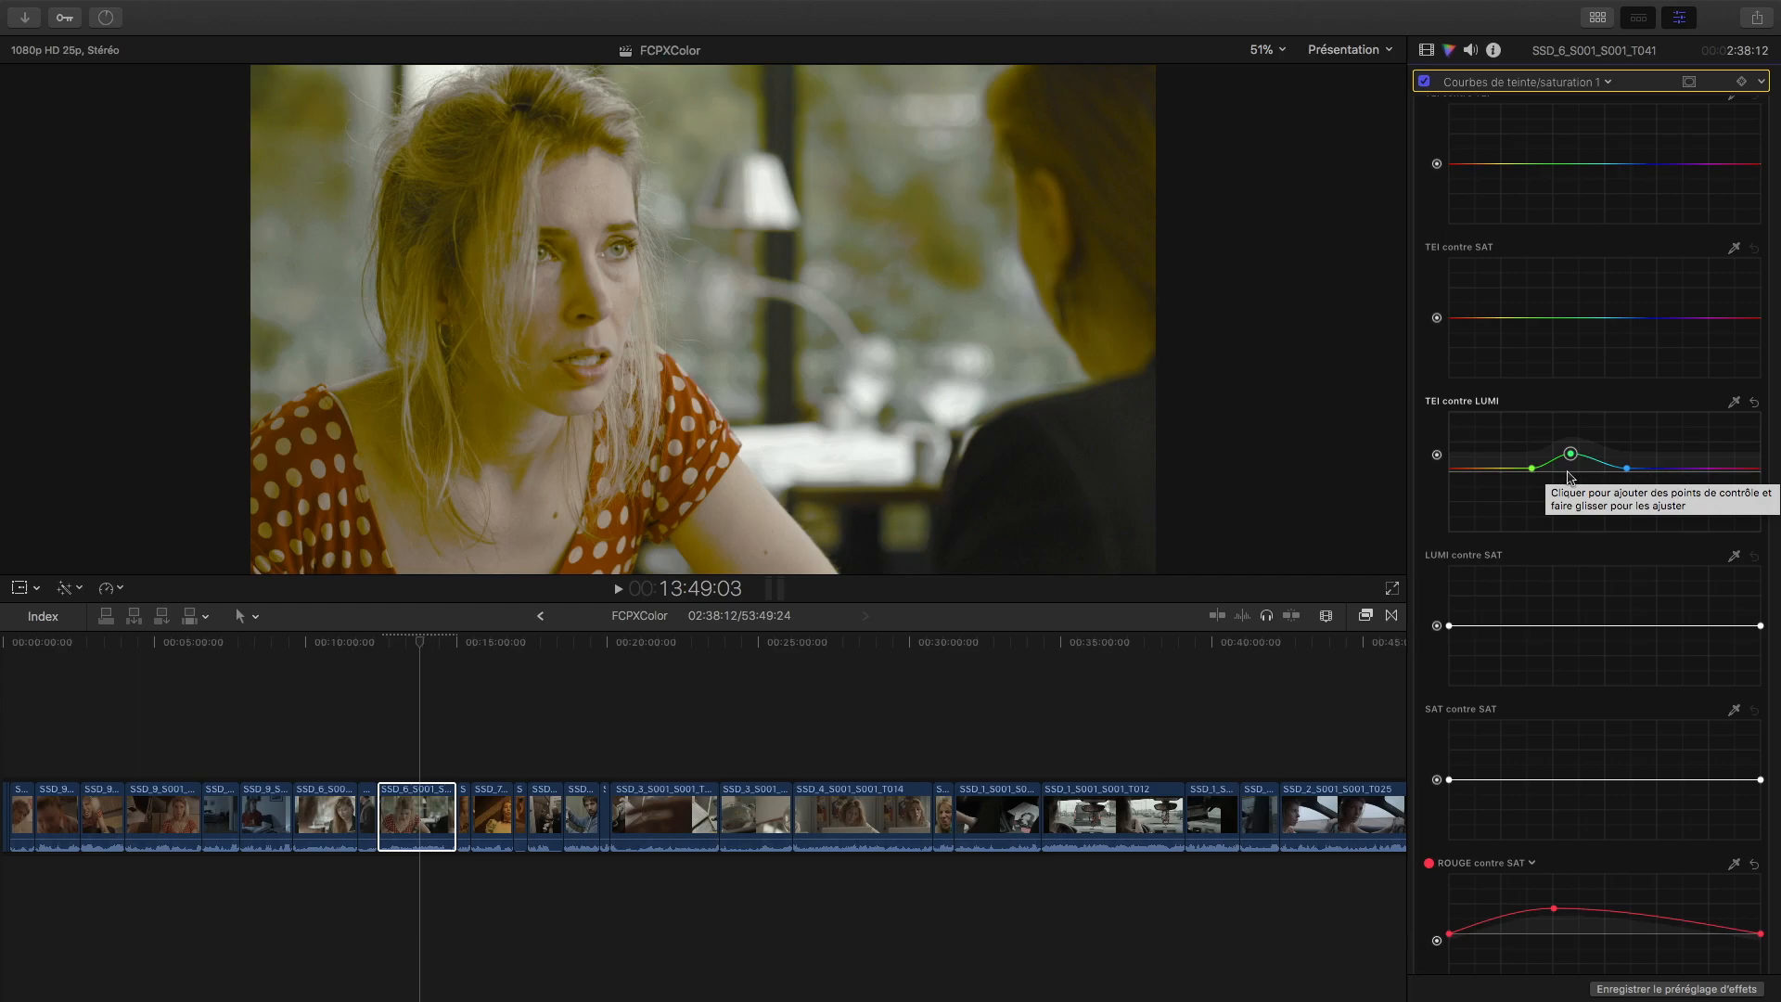
Step: Sample the red dress sleeve in the image with the TEI contre LUMI eyedropper to add control points for its hue
scroll(1568, 476, up, 2)
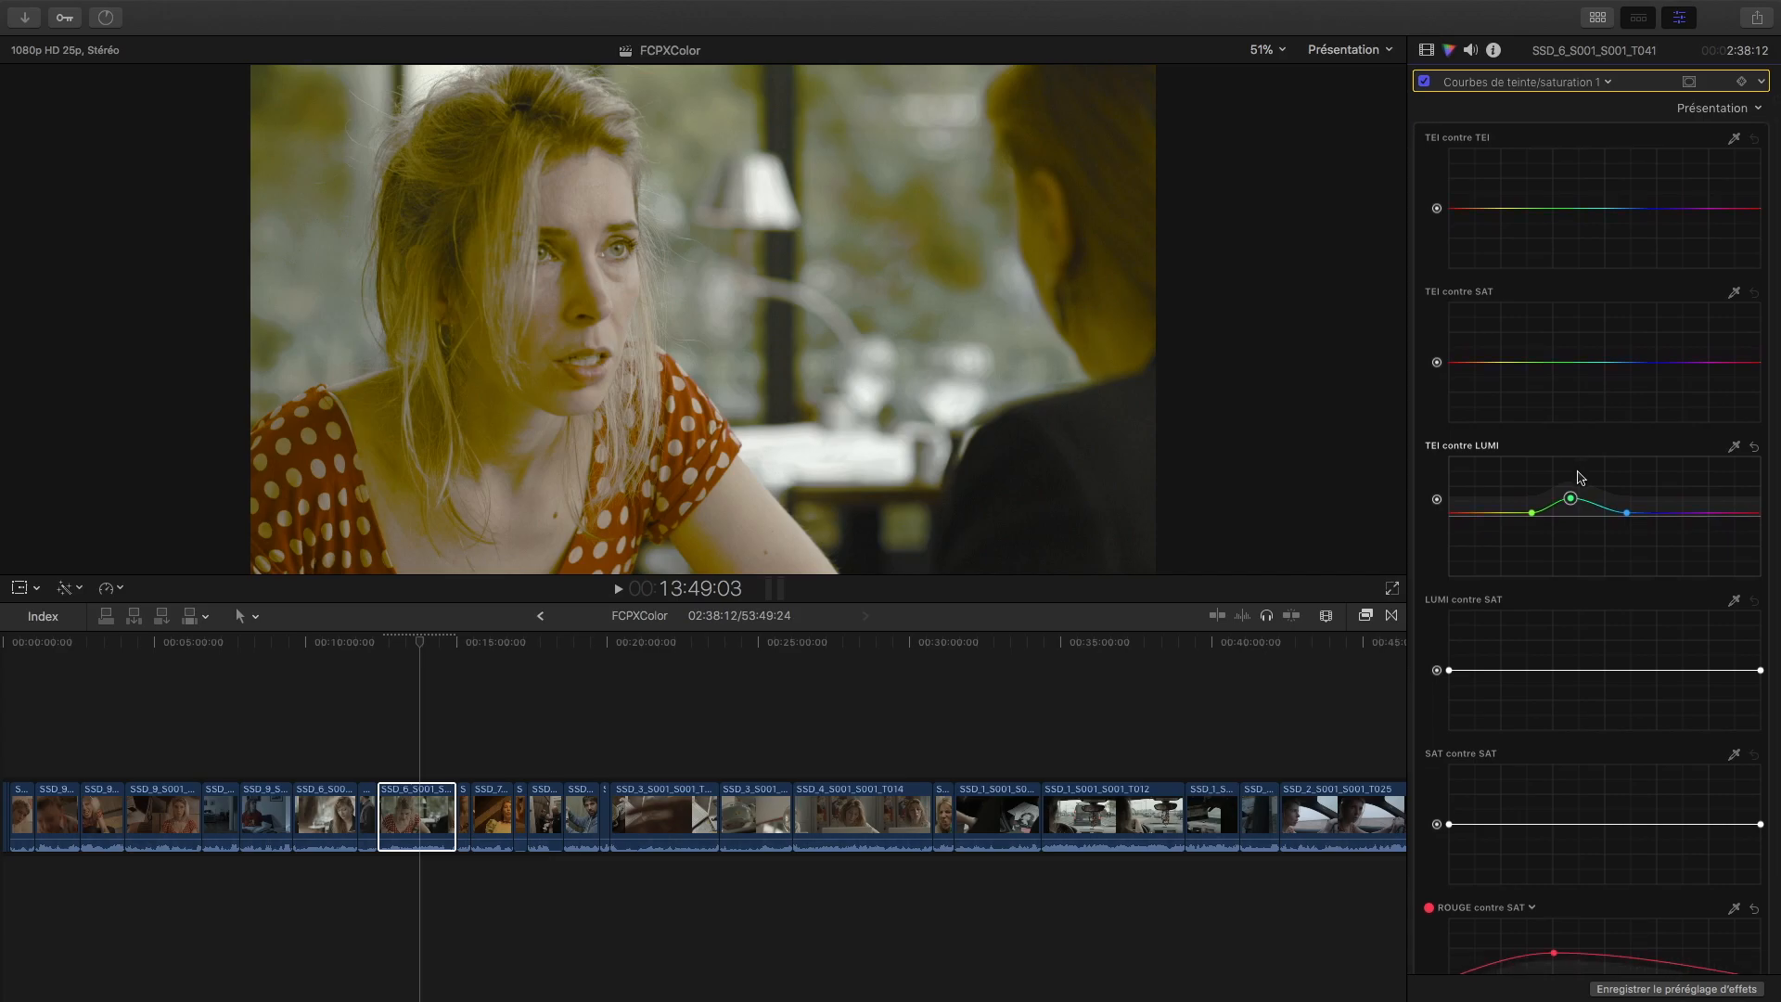
click(1734, 446)
click(695, 419)
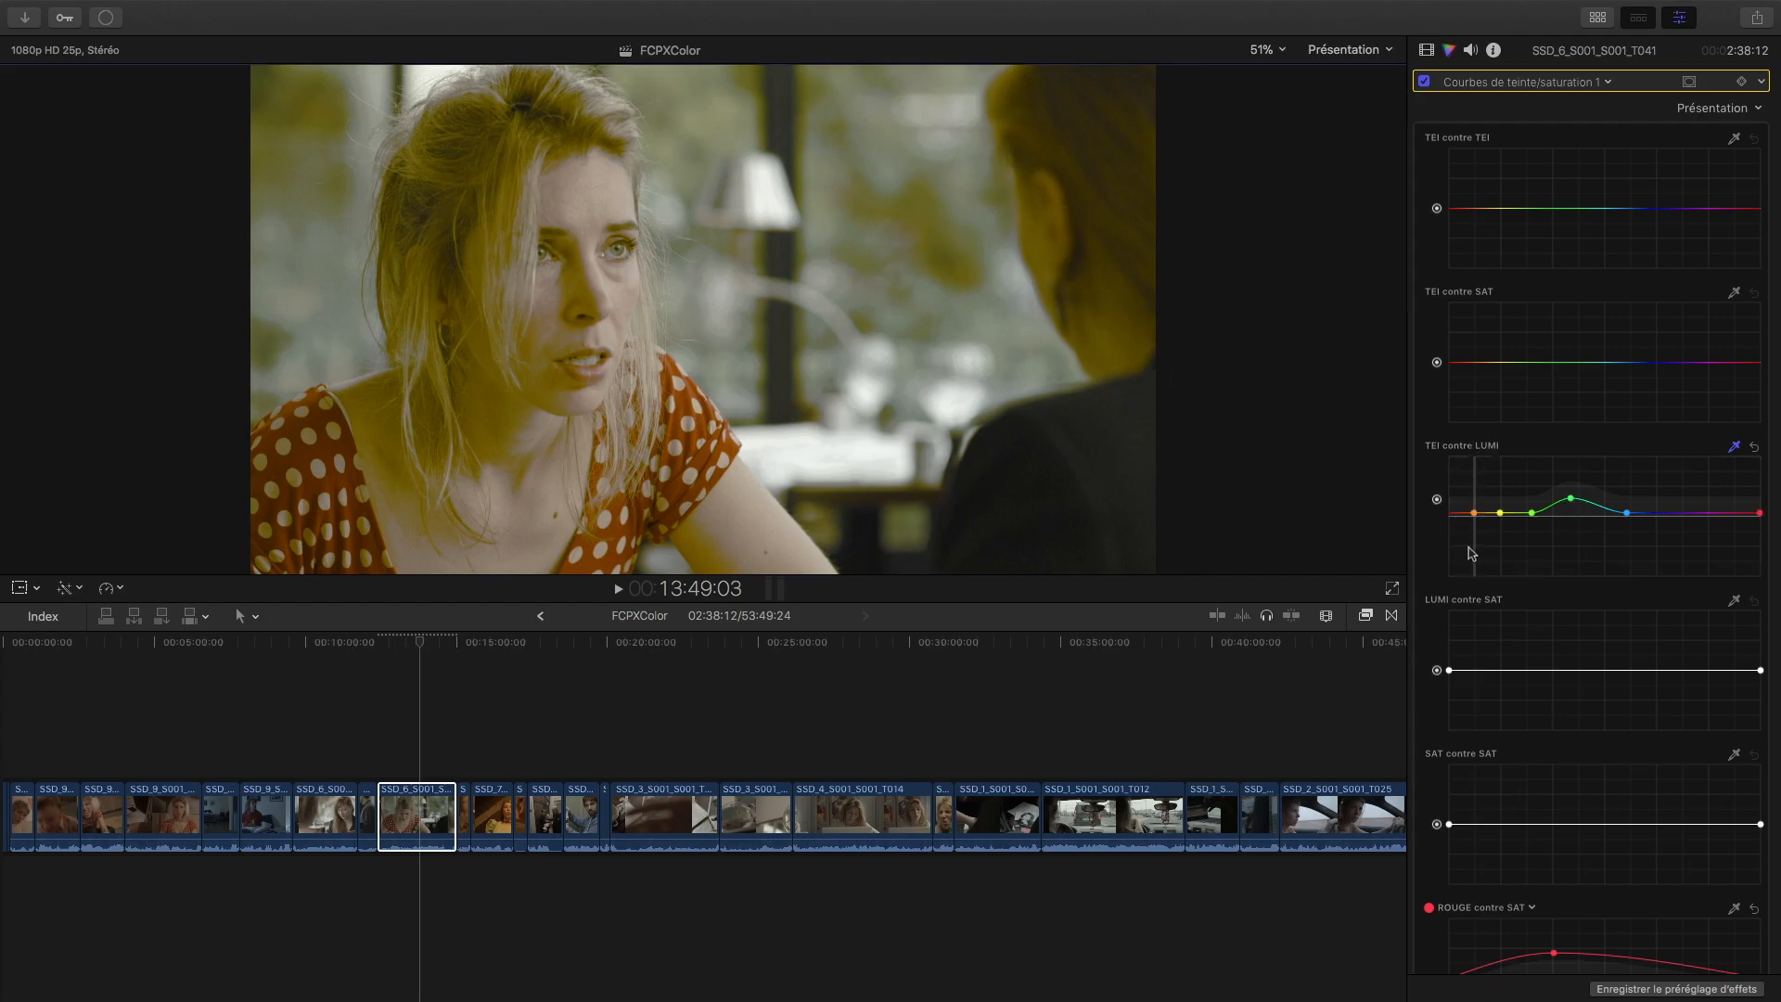
scroll(1468, 554, down, 3)
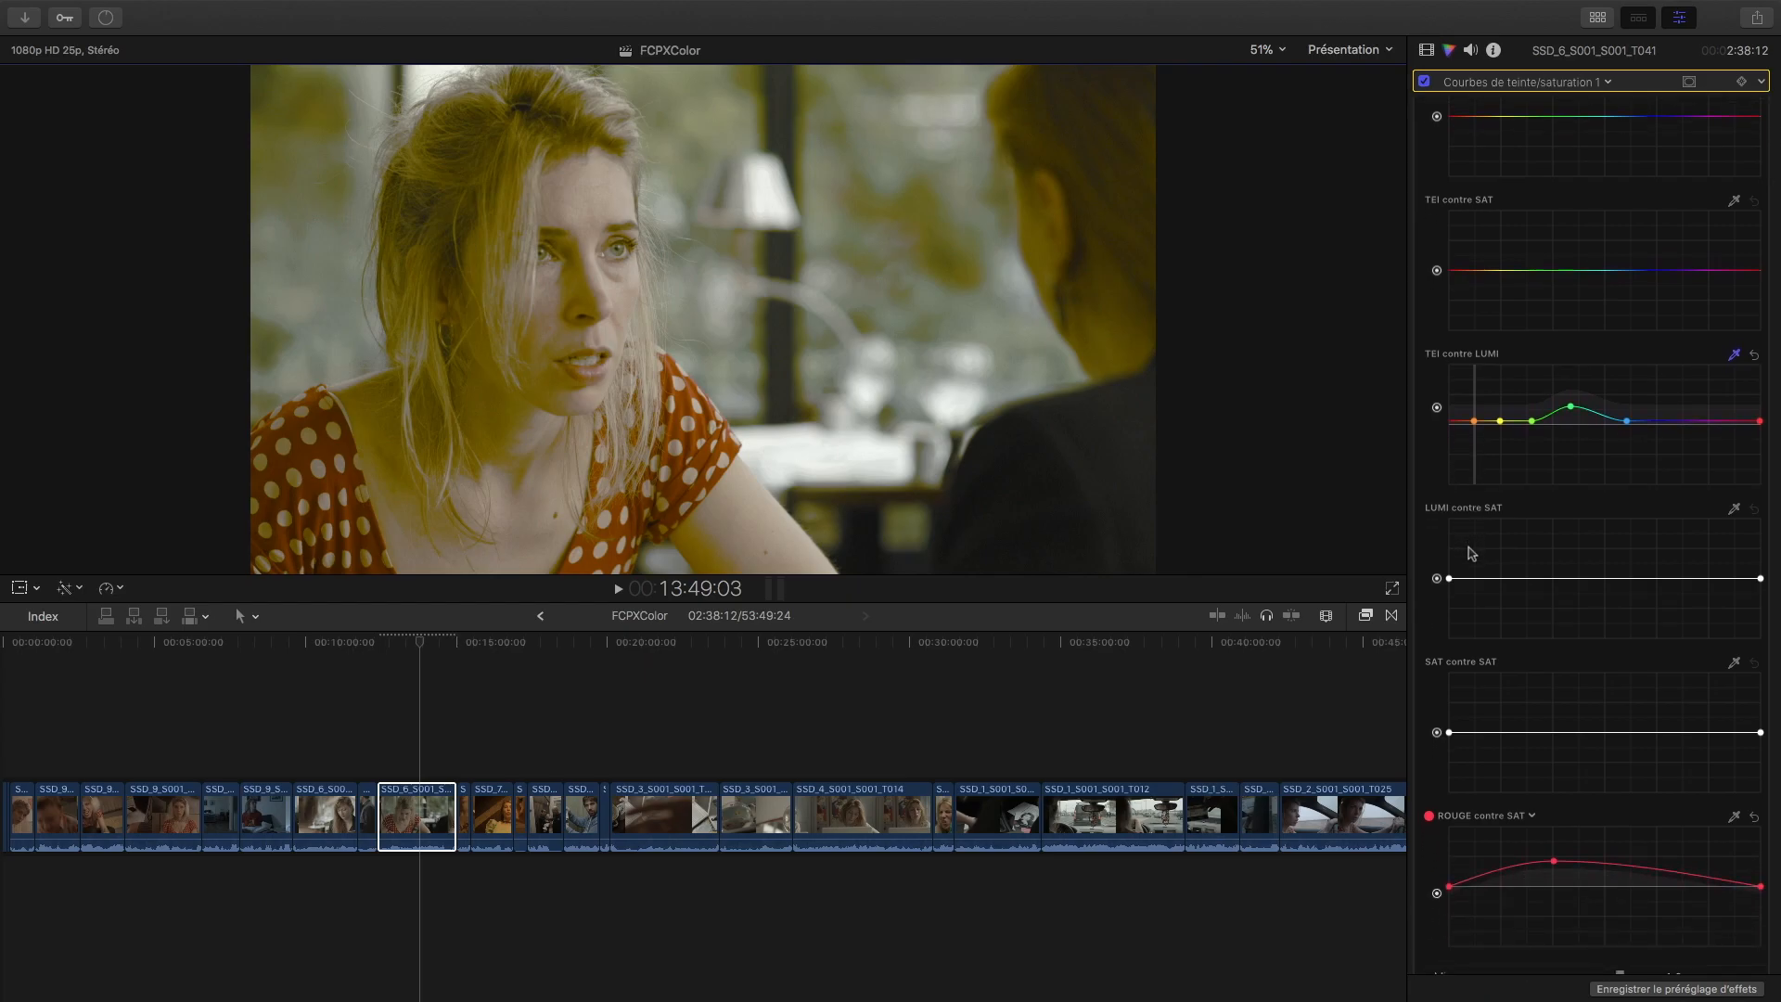
scroll(1490, 716, up, 3)
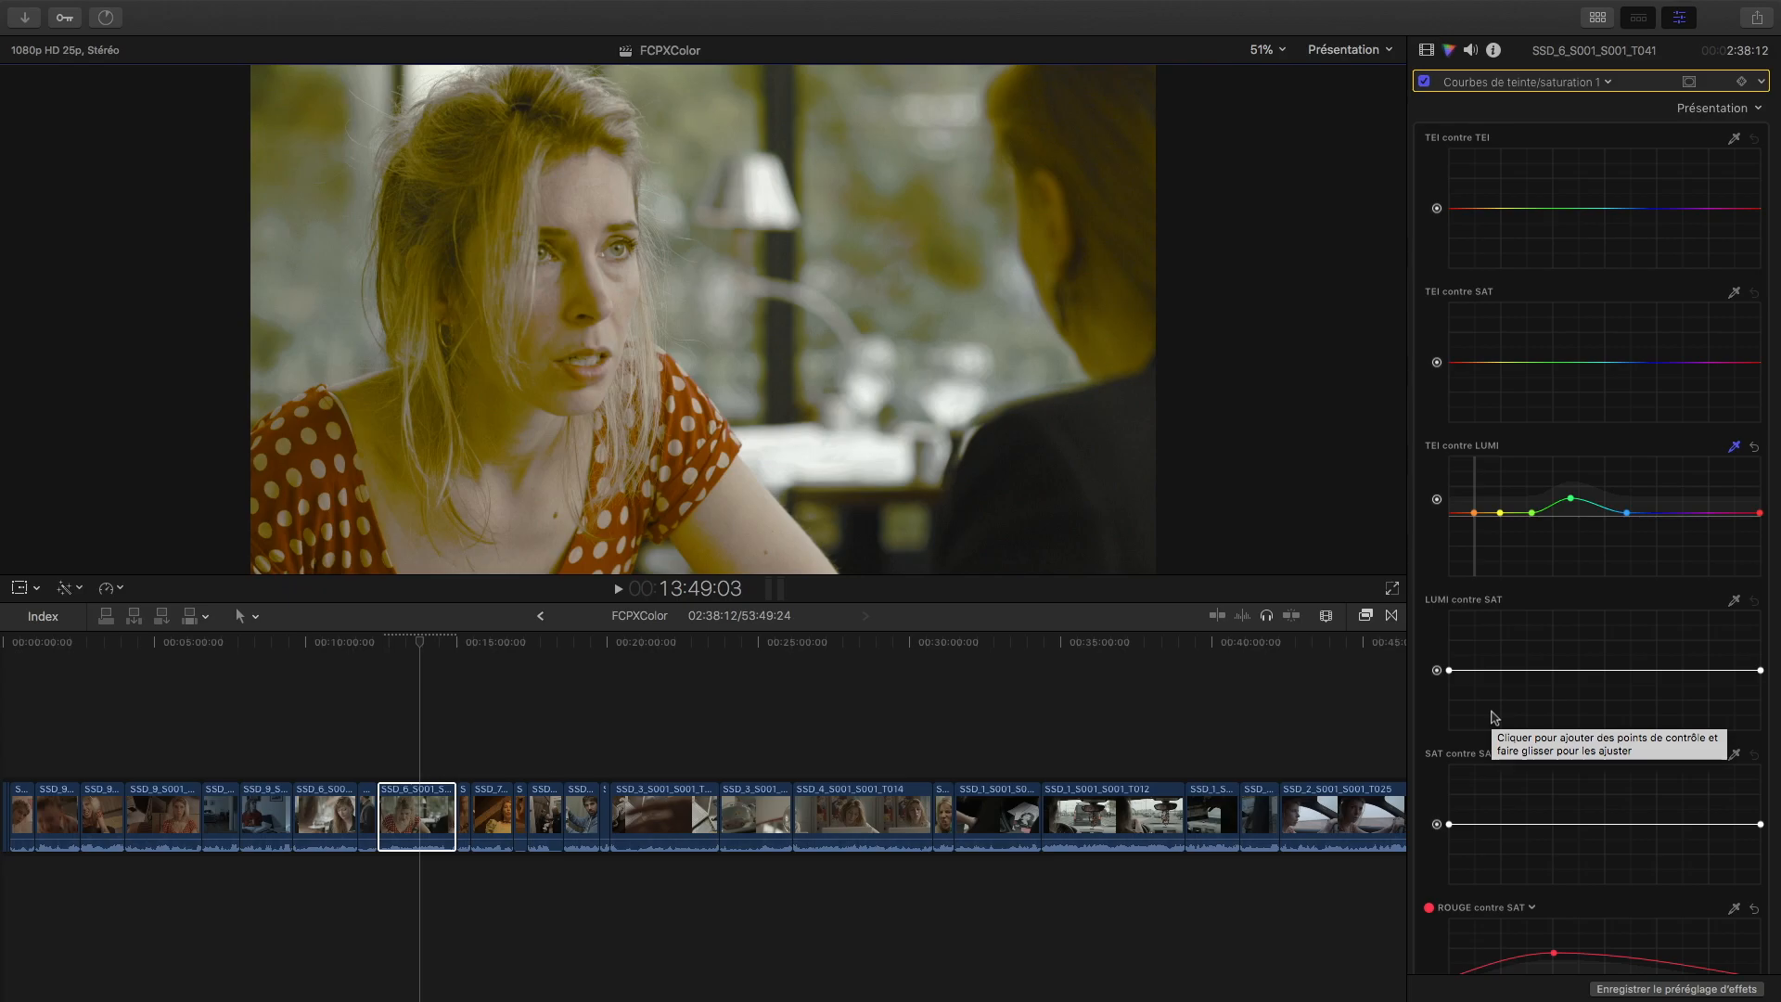
scroll(1565, 317, up, 3)
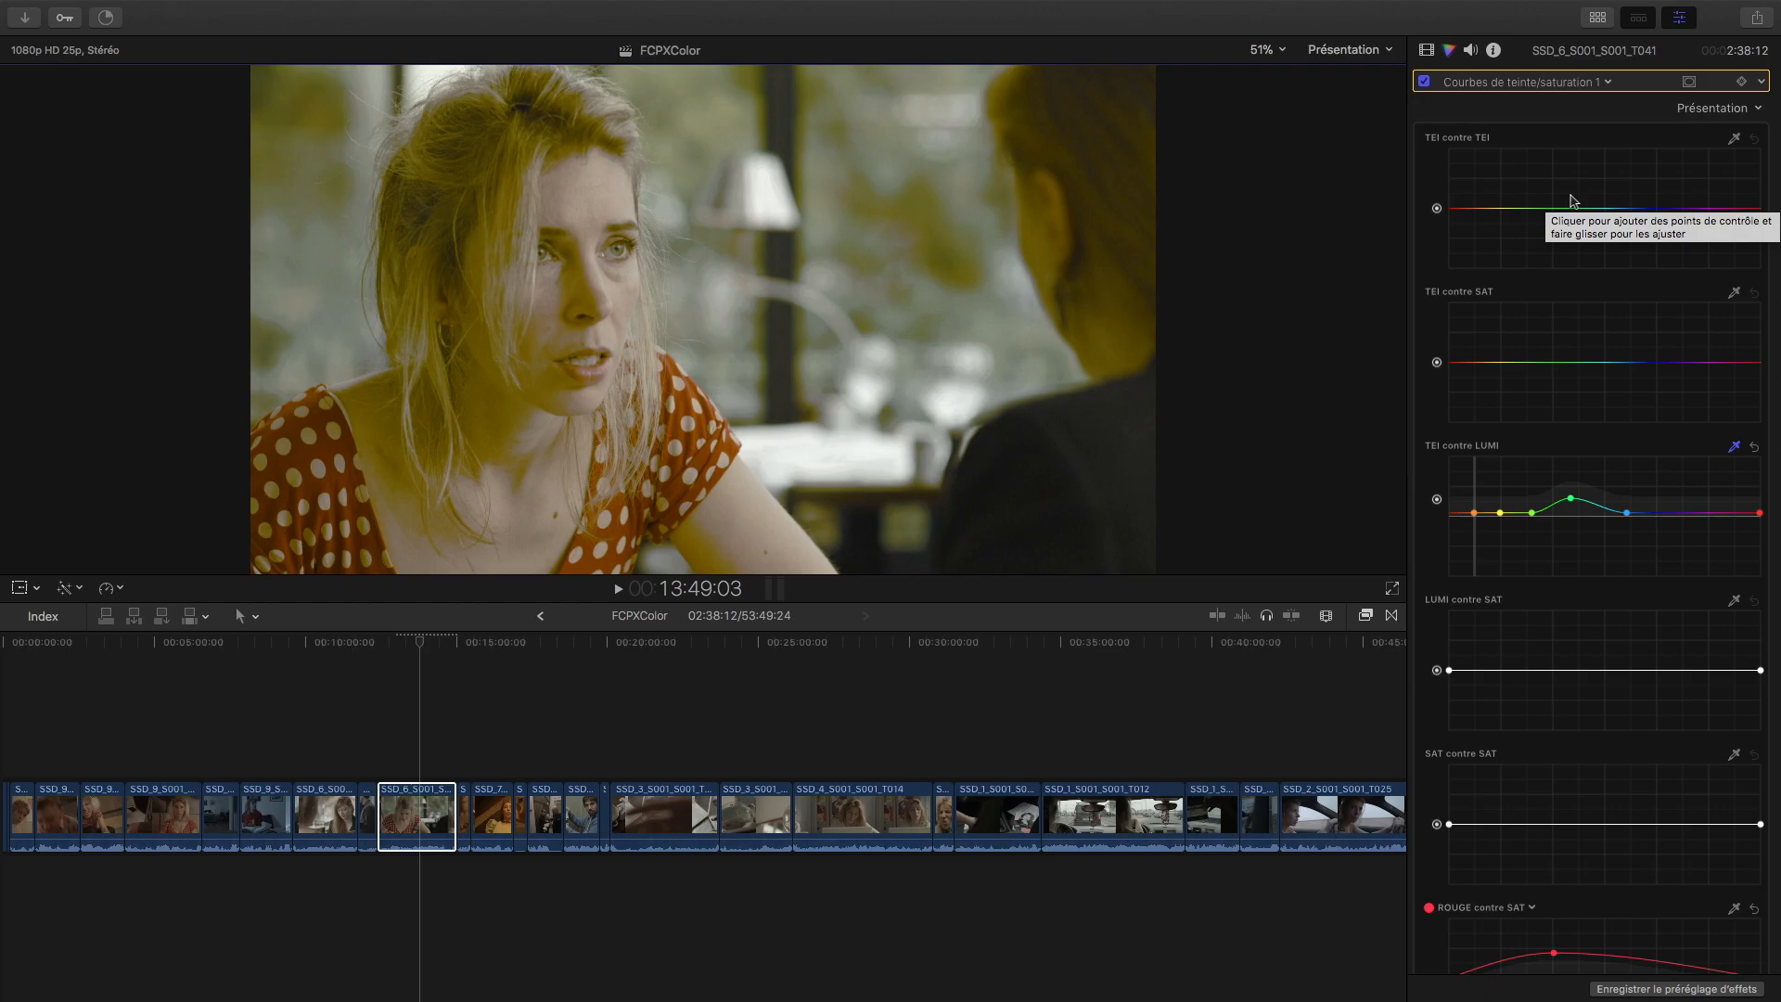
click(1584, 81)
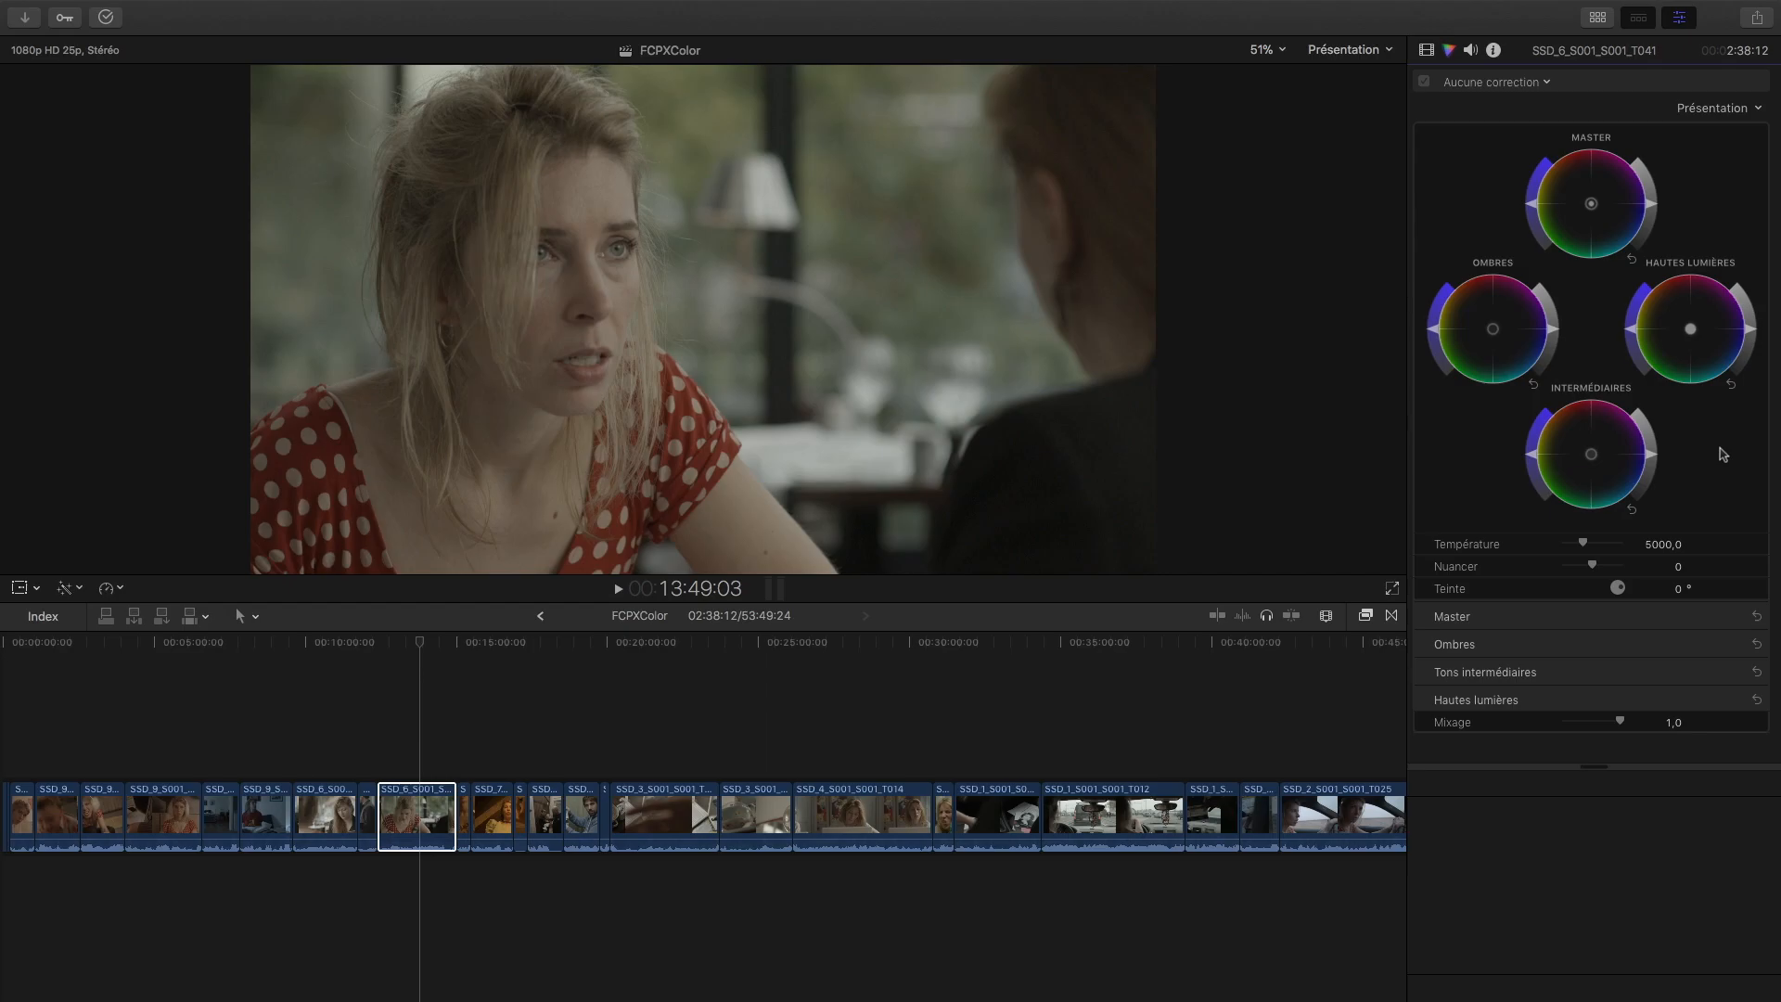
click(1497, 82)
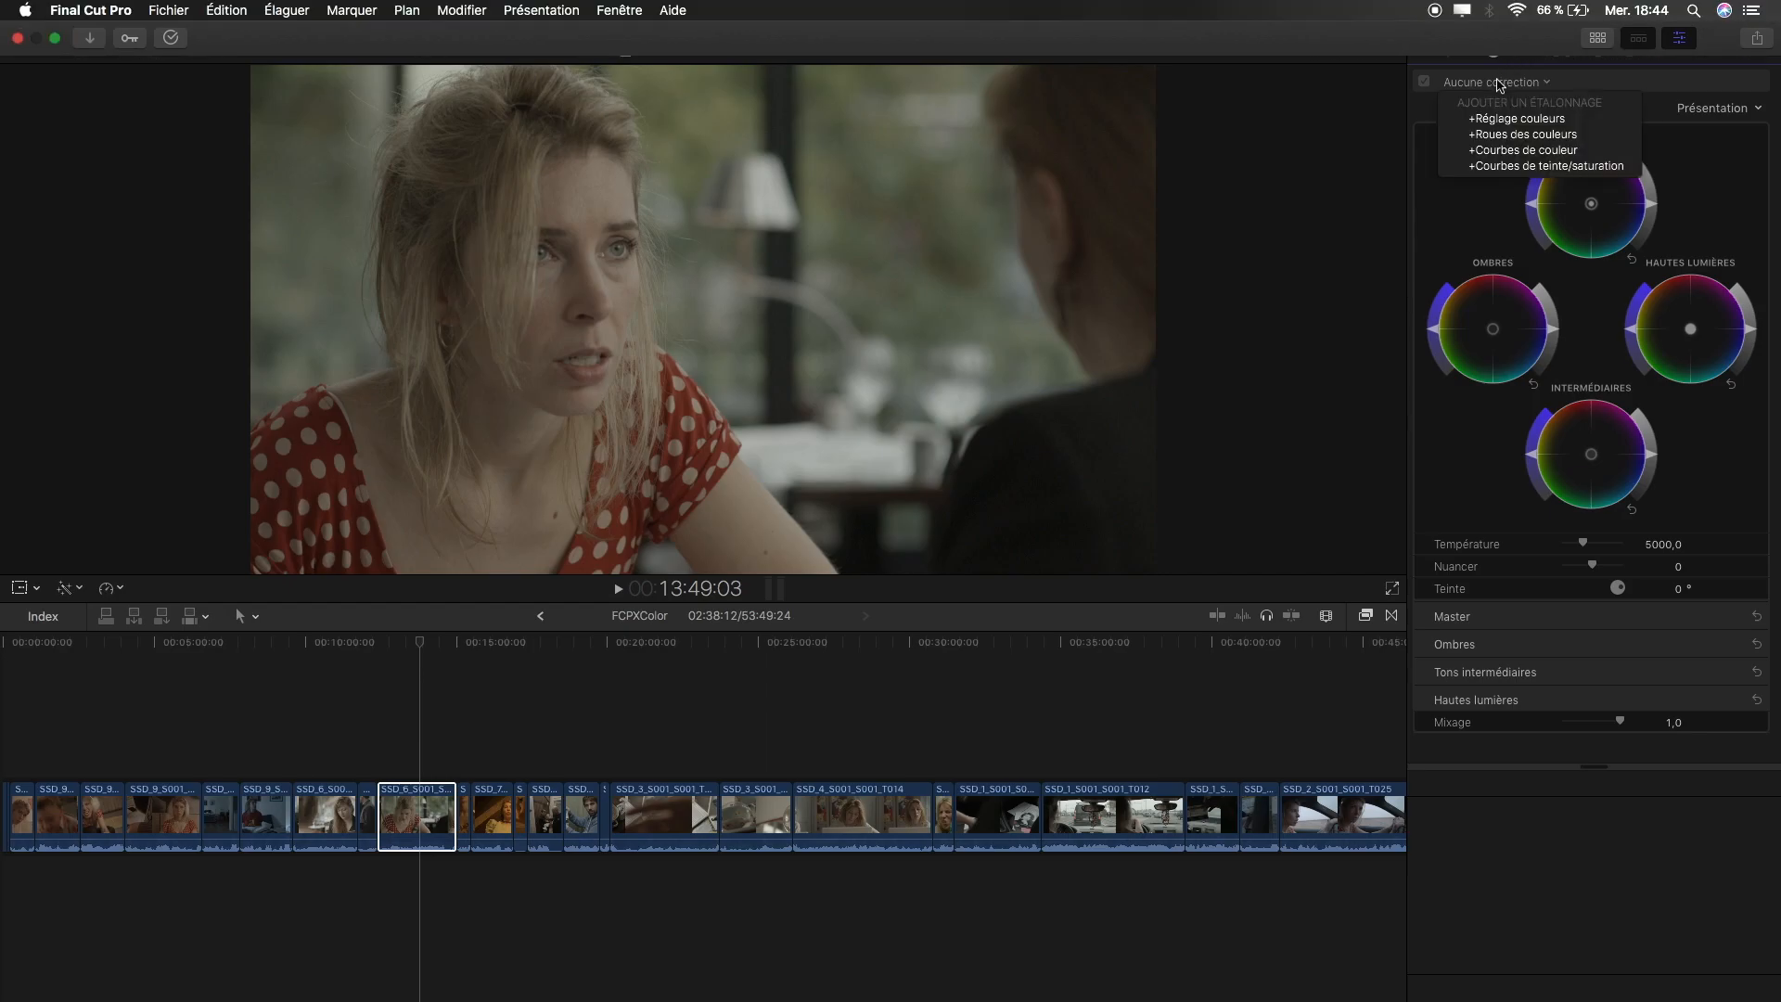
click(1497, 83)
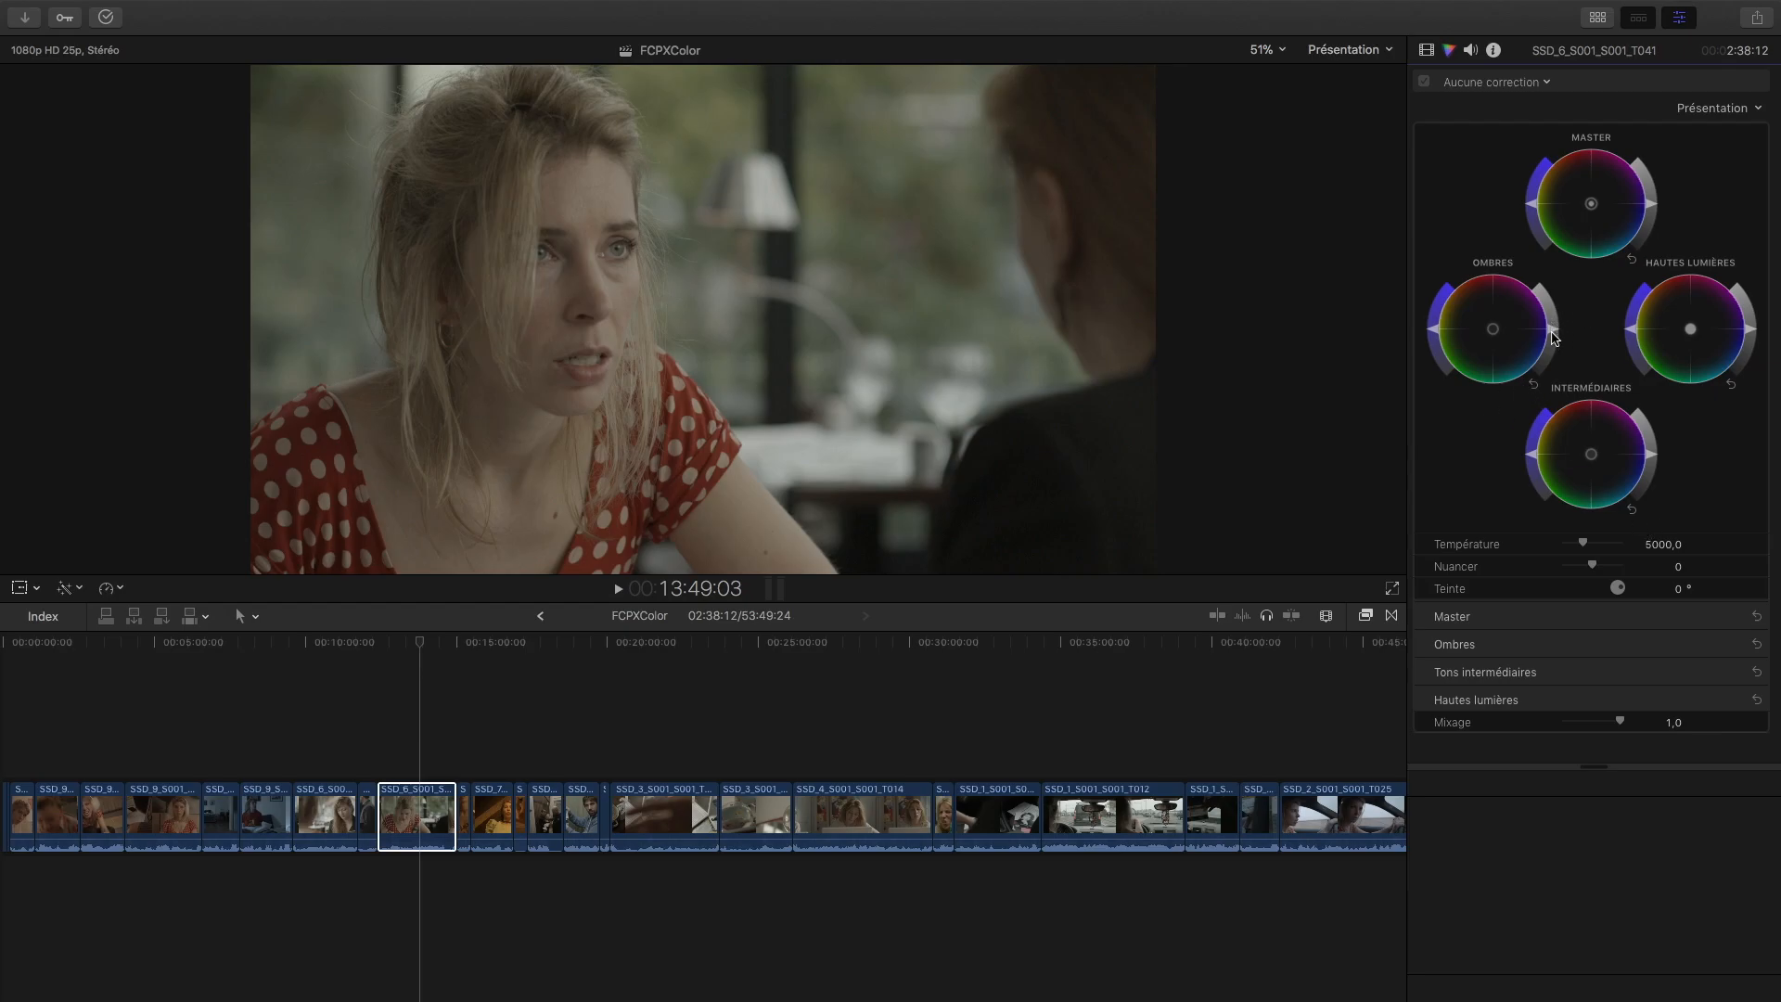
Step: Lower the brightness of the OMBRES wheel slightly and raise the brightness of the HAUTES LUMIÈRES wheel a little
drag(1552, 332, 1548, 337)
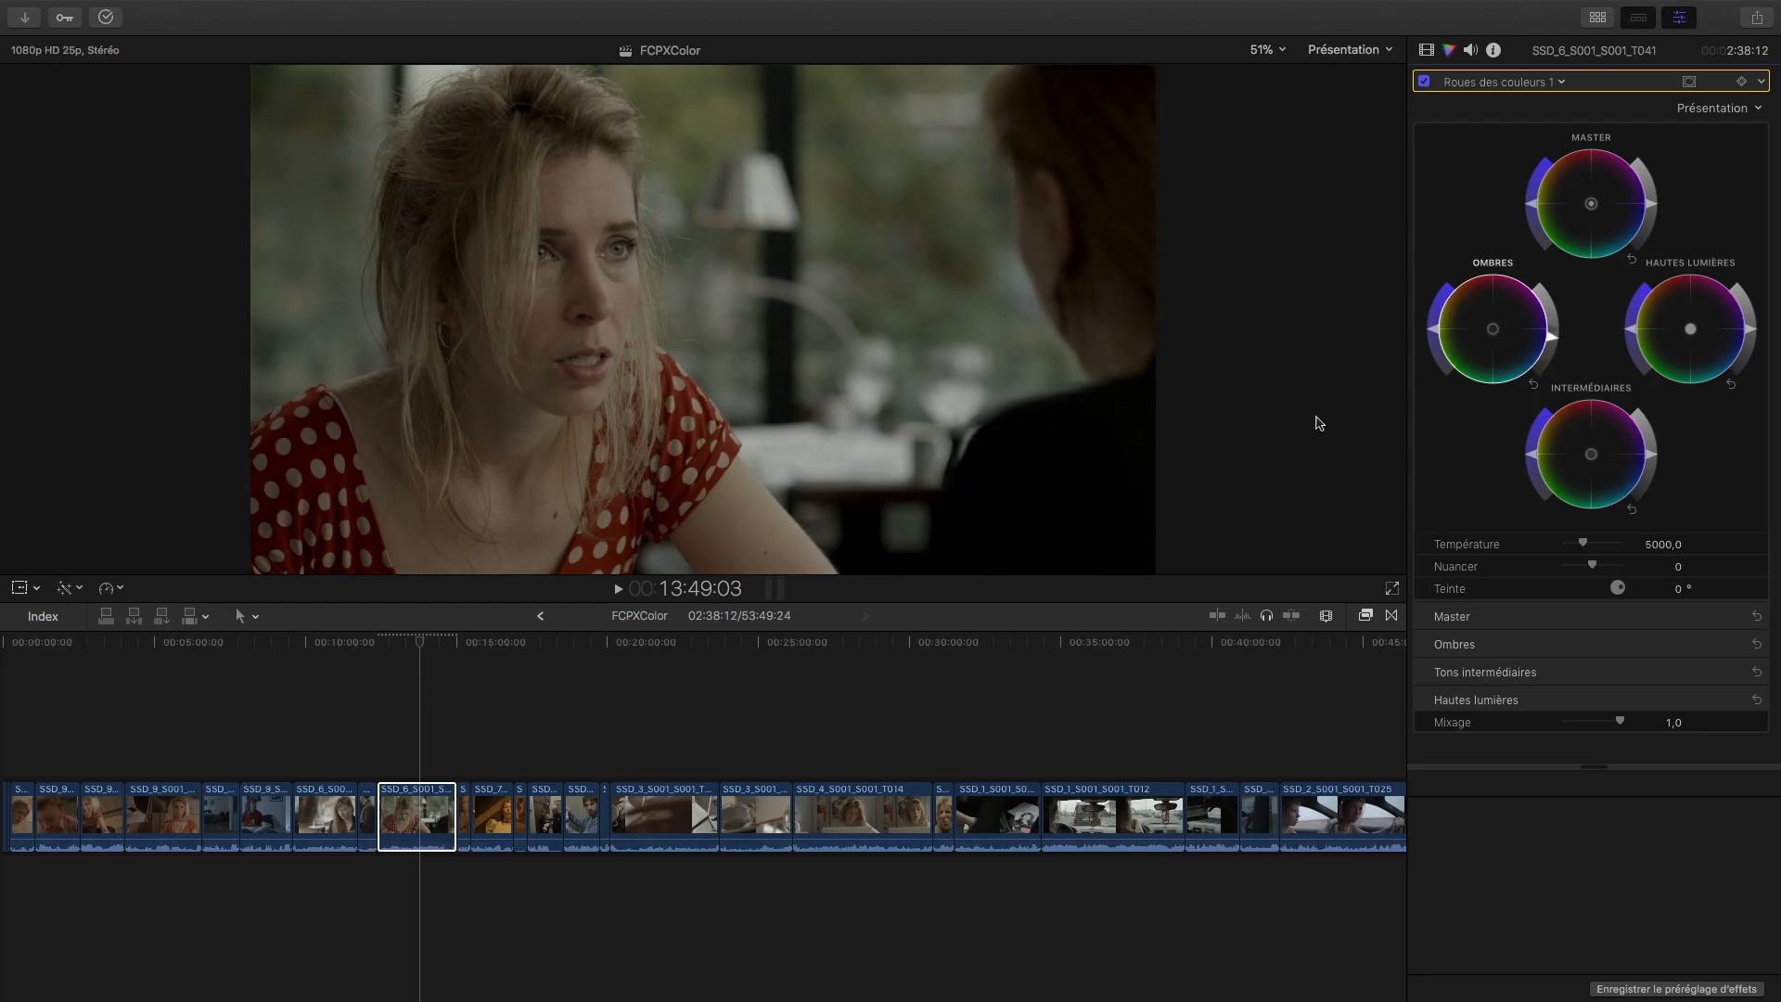
click(1752, 321)
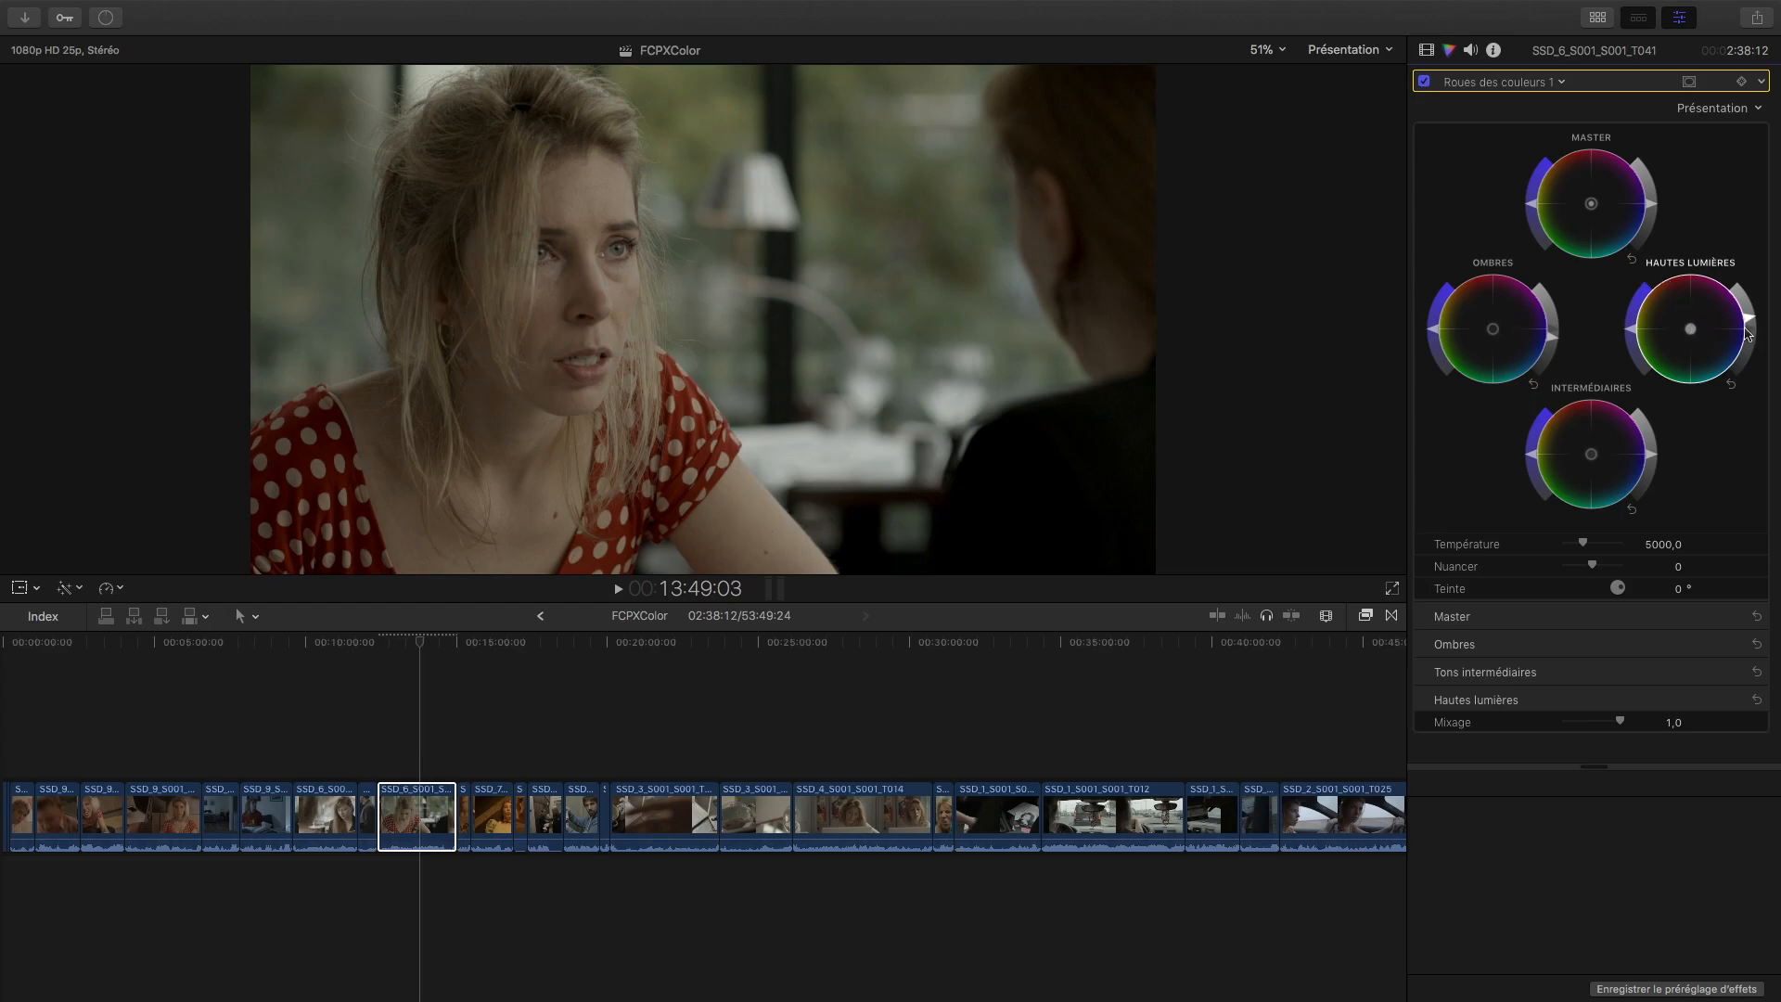
Step: Display the video scopes, and increase the contrast by strongly raising the HAUTES LUMIÈRES brightness and lowering the OMBRES brightness further
key(super+7)
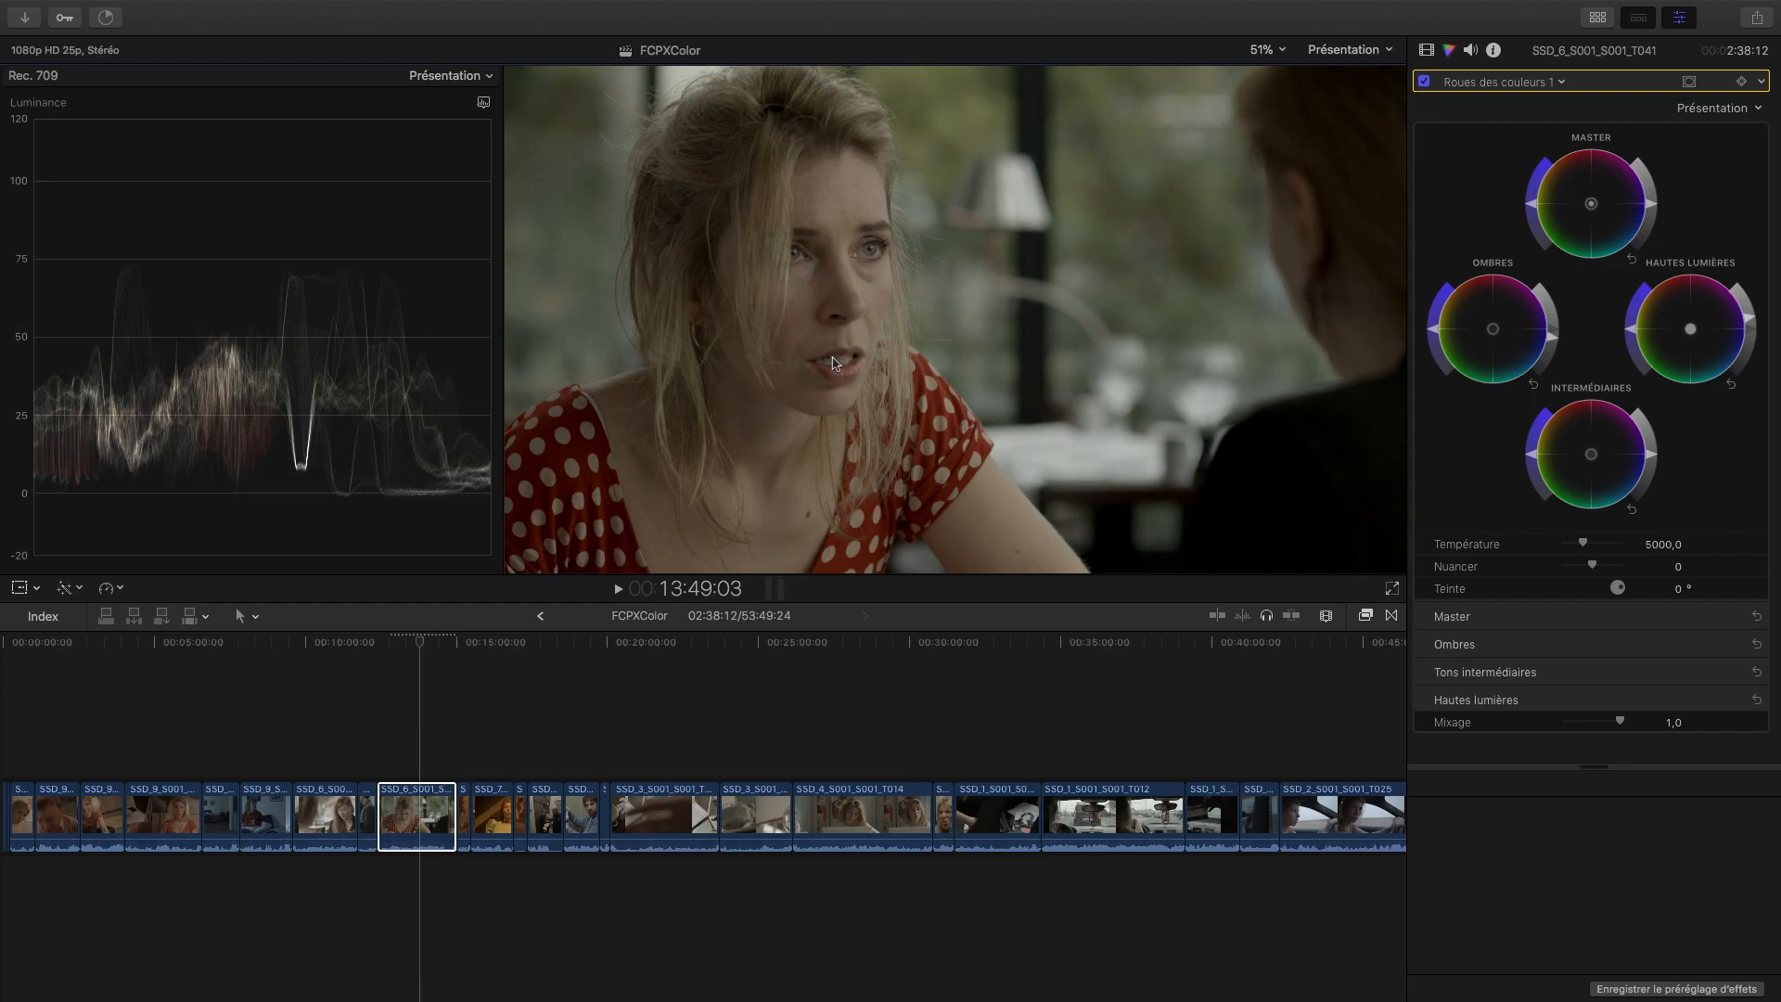
drag(1752, 323, 1736, 291)
drag(1553, 342, 1554, 348)
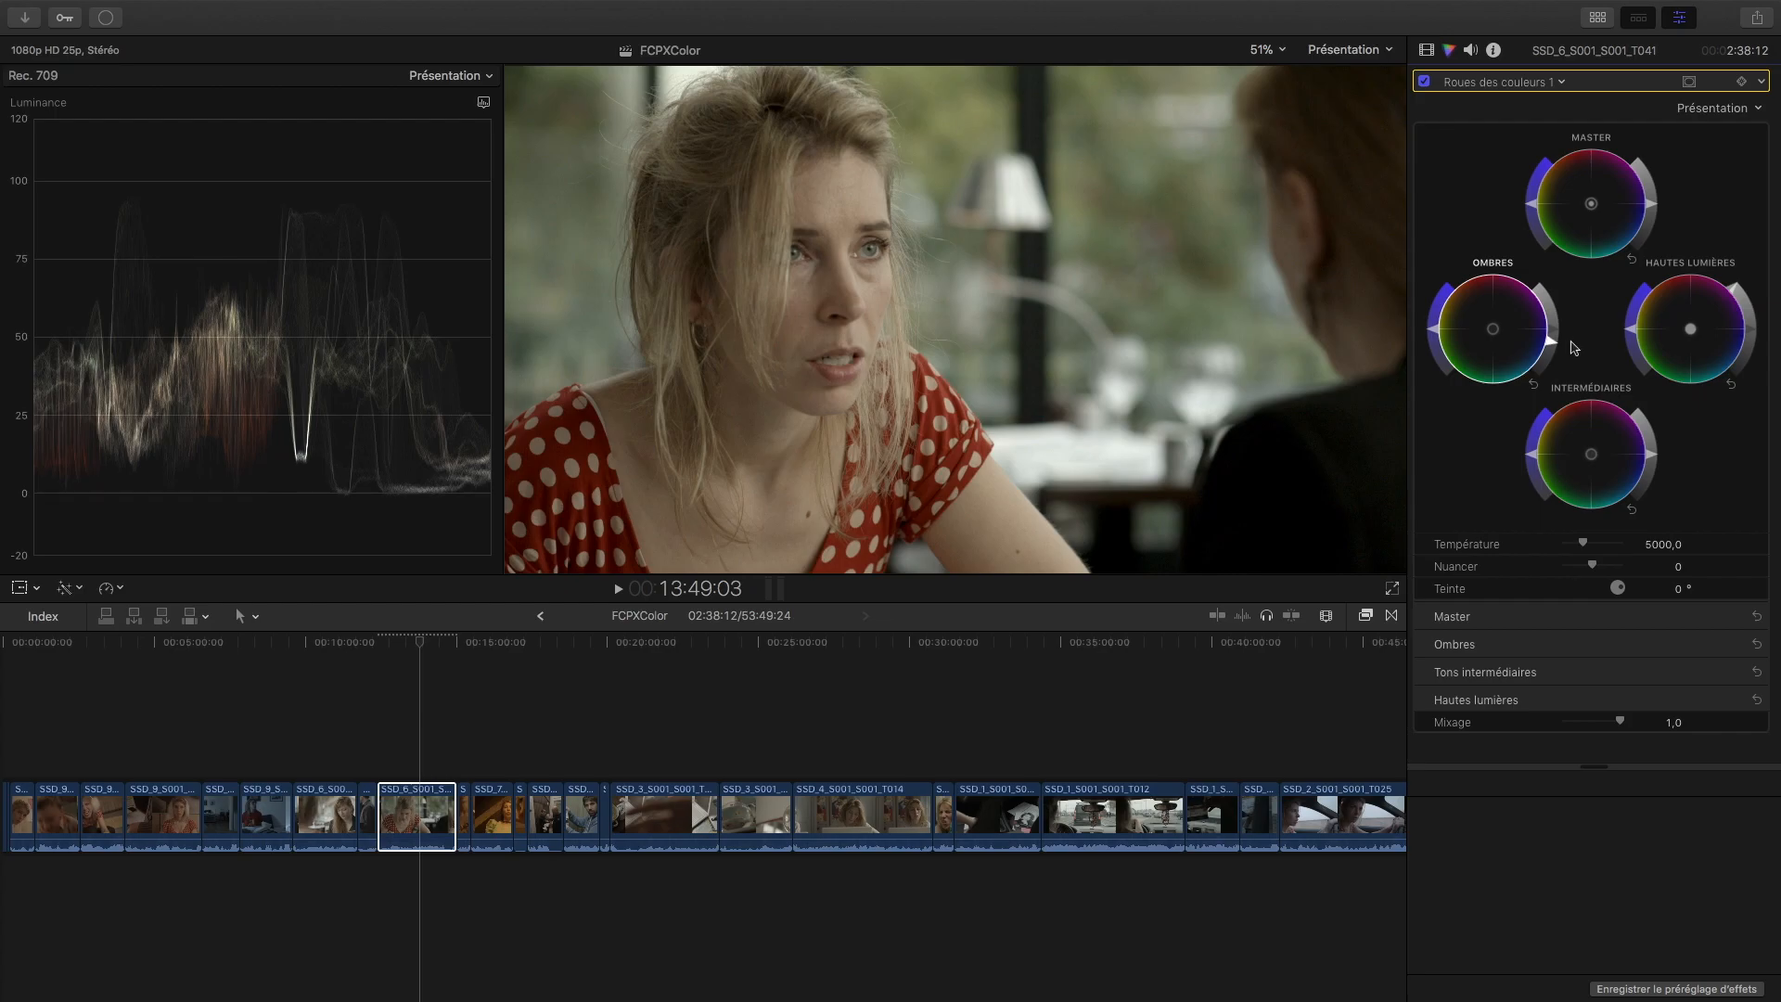
Step: Raise the OMBRES wheel's brightness a little and lower the INTERMÉDIAIRES wheel's brightness slightly
drag(1553, 342, 1554, 336)
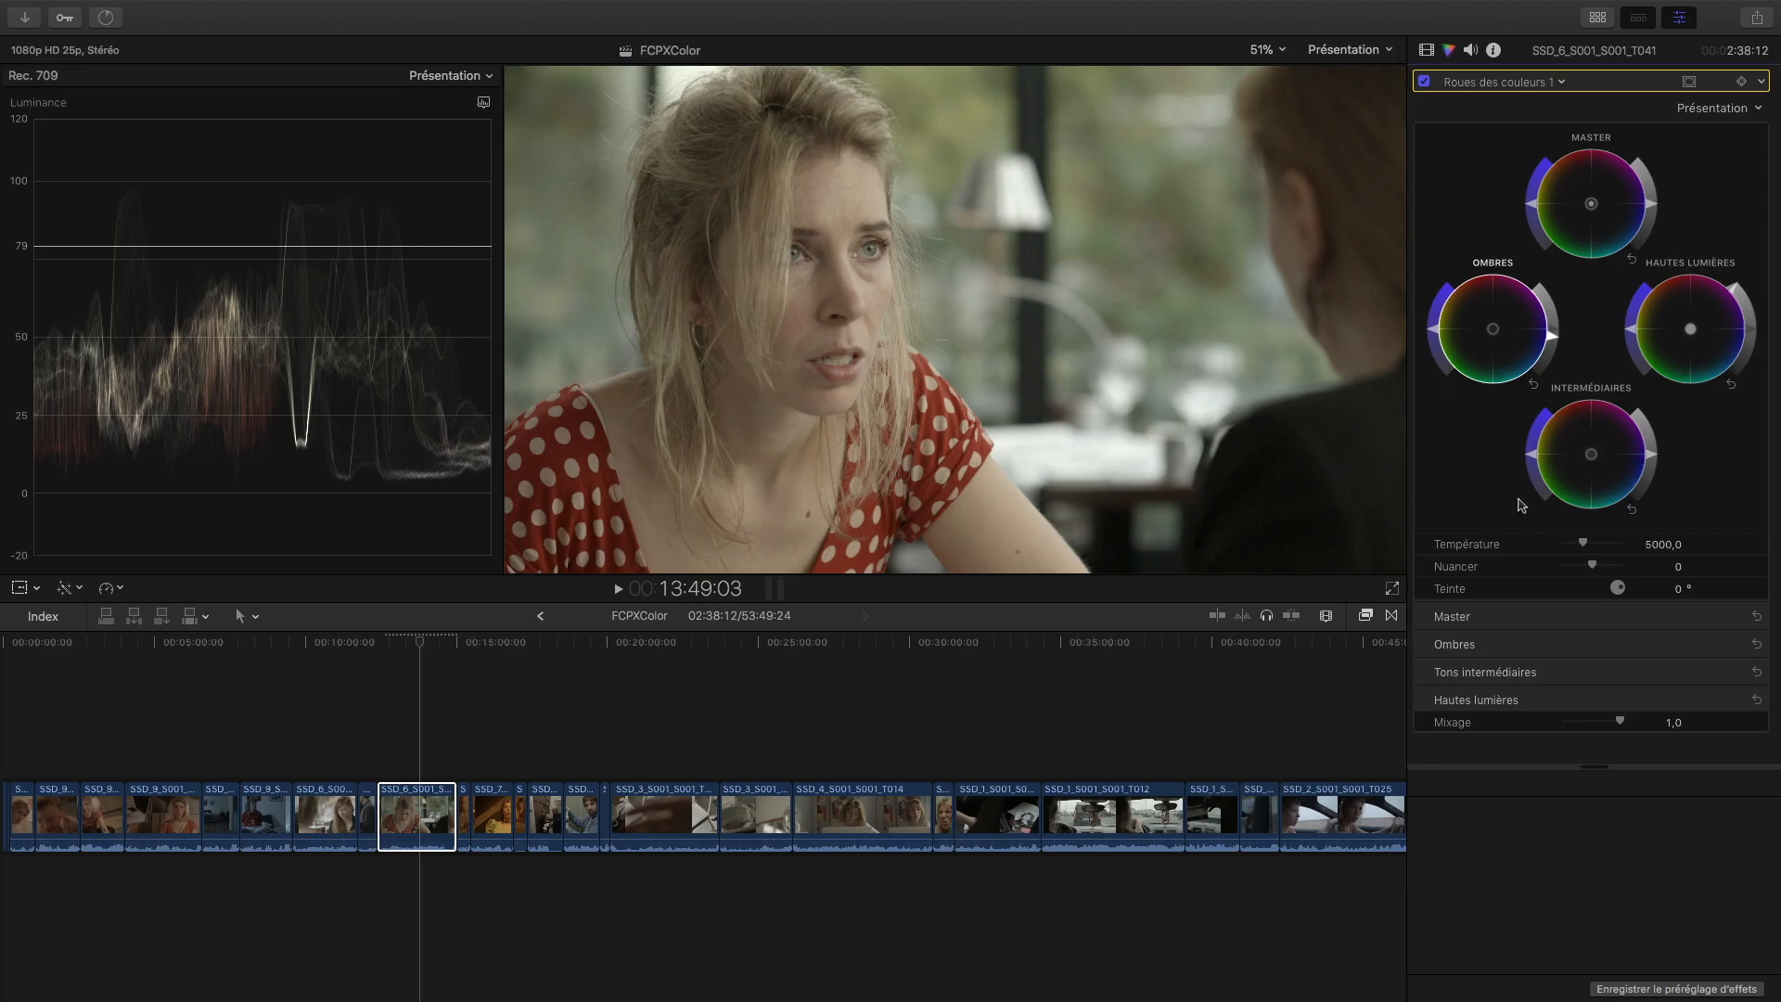
mouse_move(1653, 466)
mouse_down()
mouse_move(1644, 428)
mouse_move(1650, 469)
mouse_up()
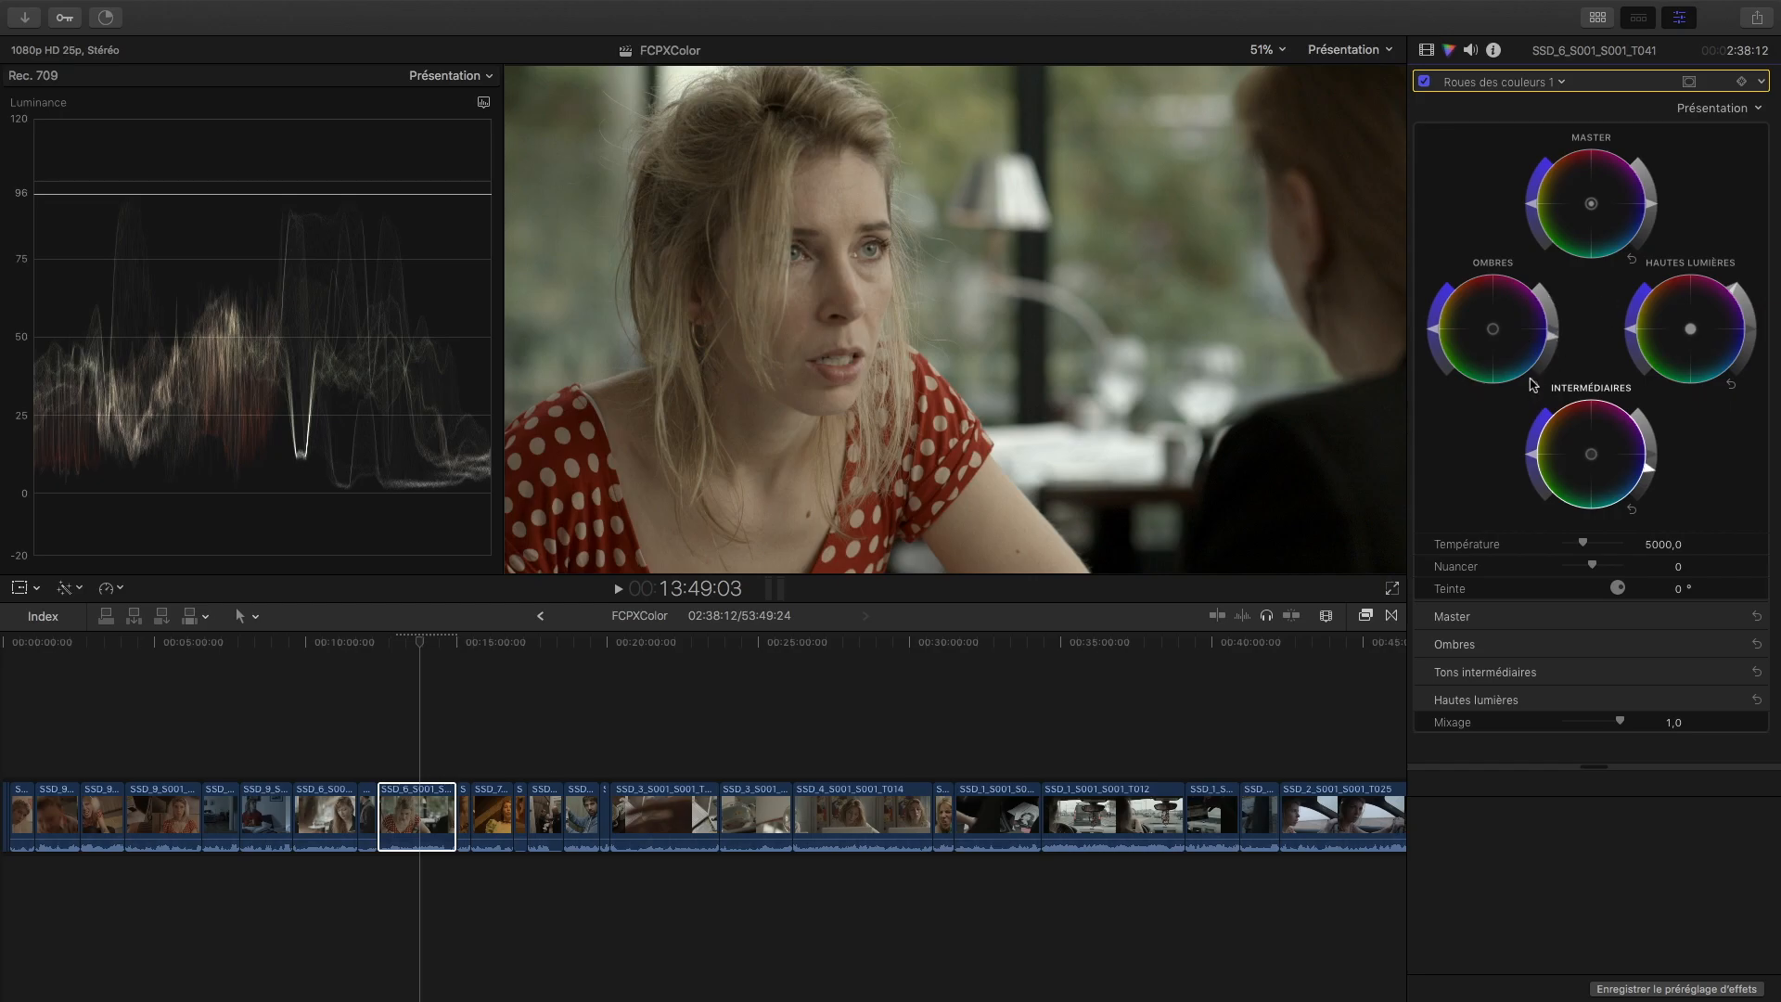
Step: Try tinting the OMBRES wheel slightly away from neutral, and reset that wheel
drag(1494, 336, 1511, 332)
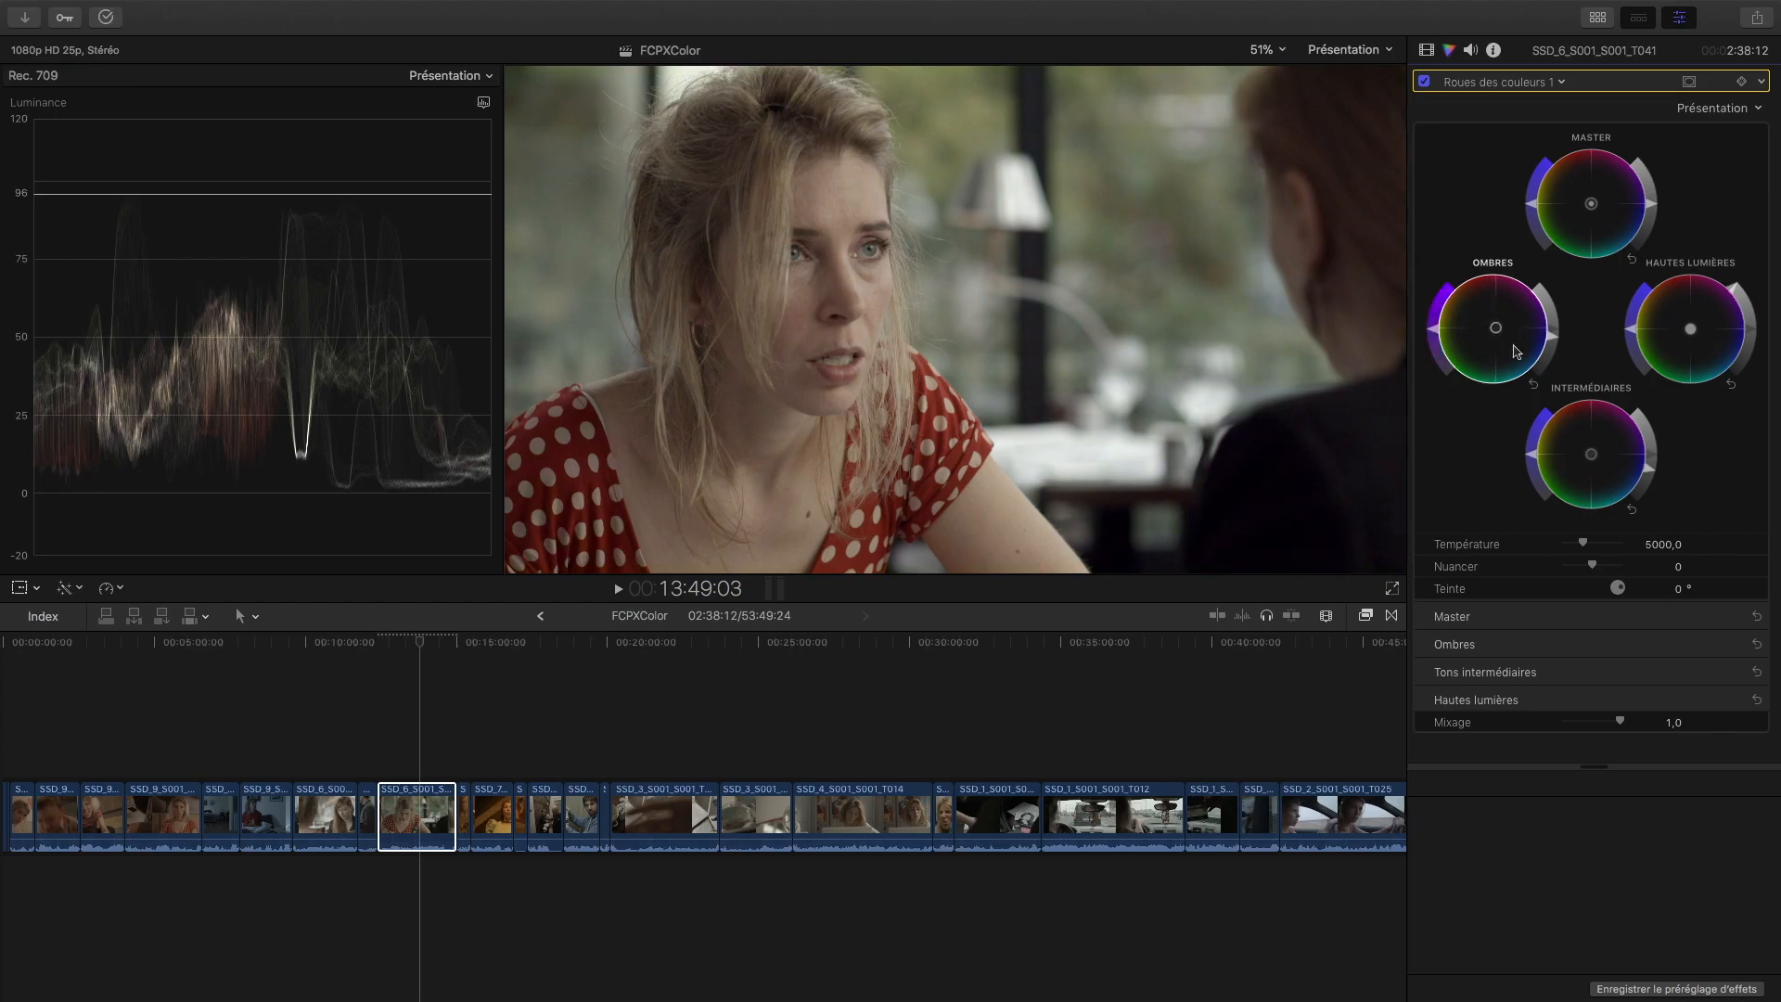
click(1533, 385)
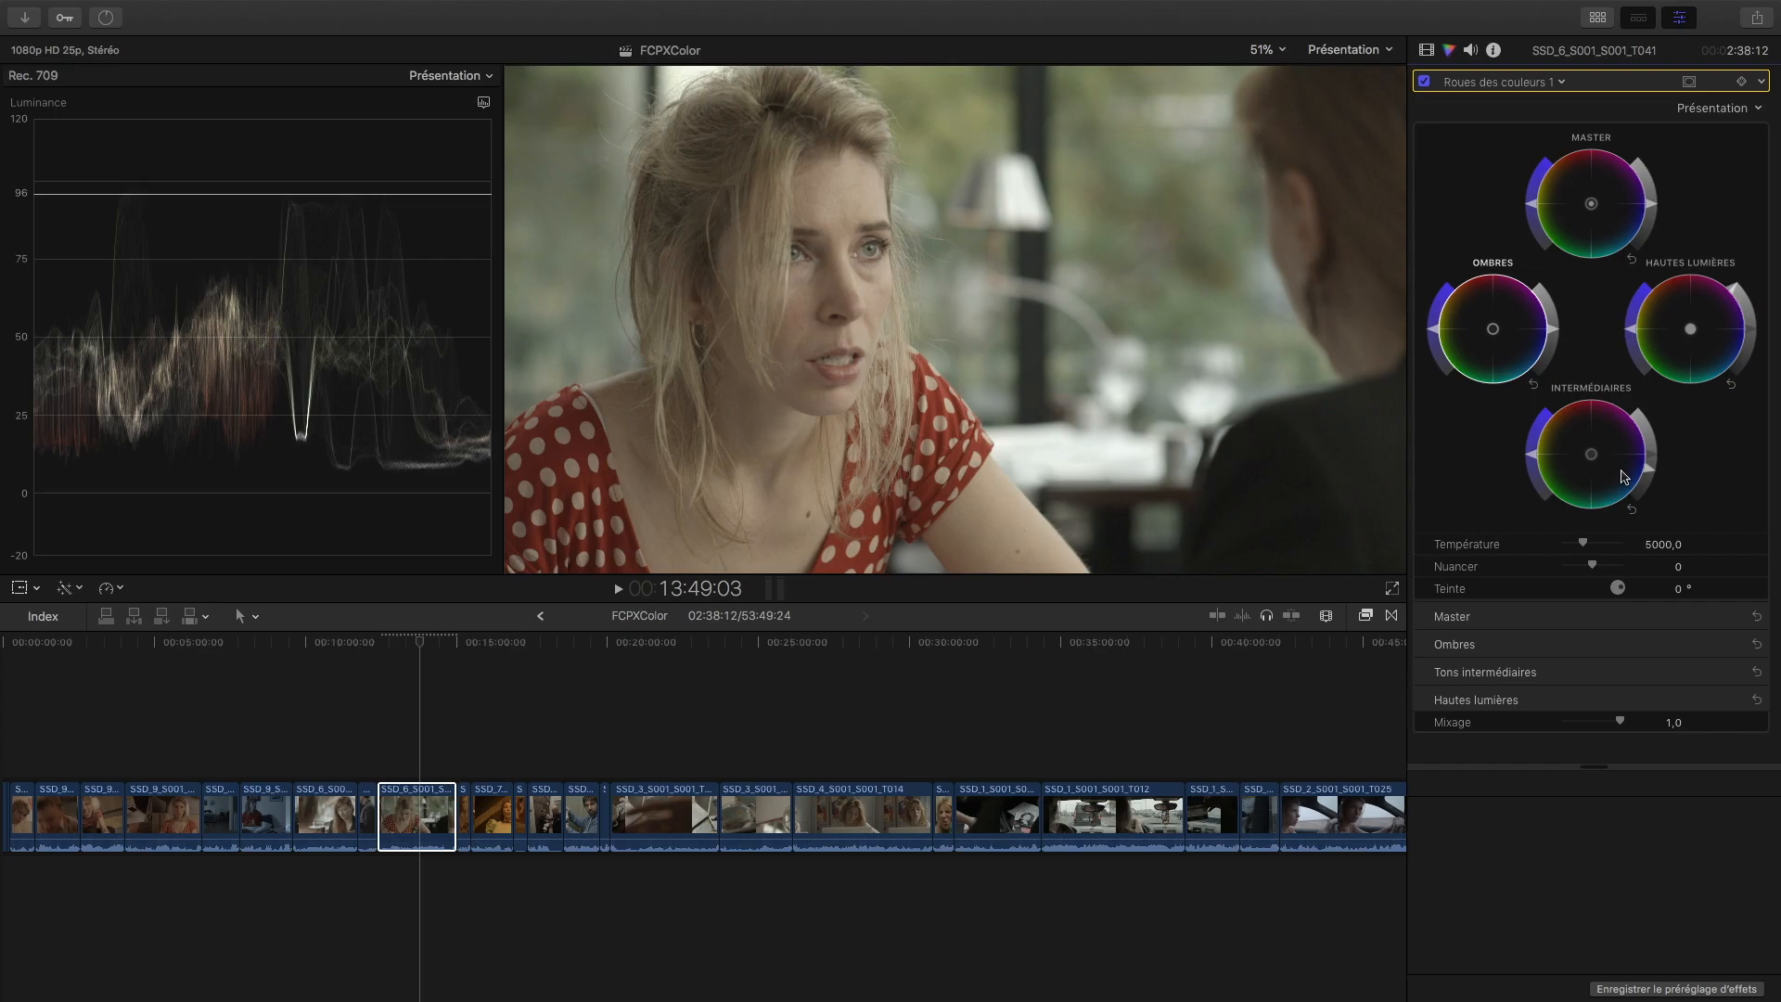
Step: Switch to the browser and look over the YouTube page of the video "Apple FCP X 10.4: The Color Wheels Mystery"
key(super+Tab)
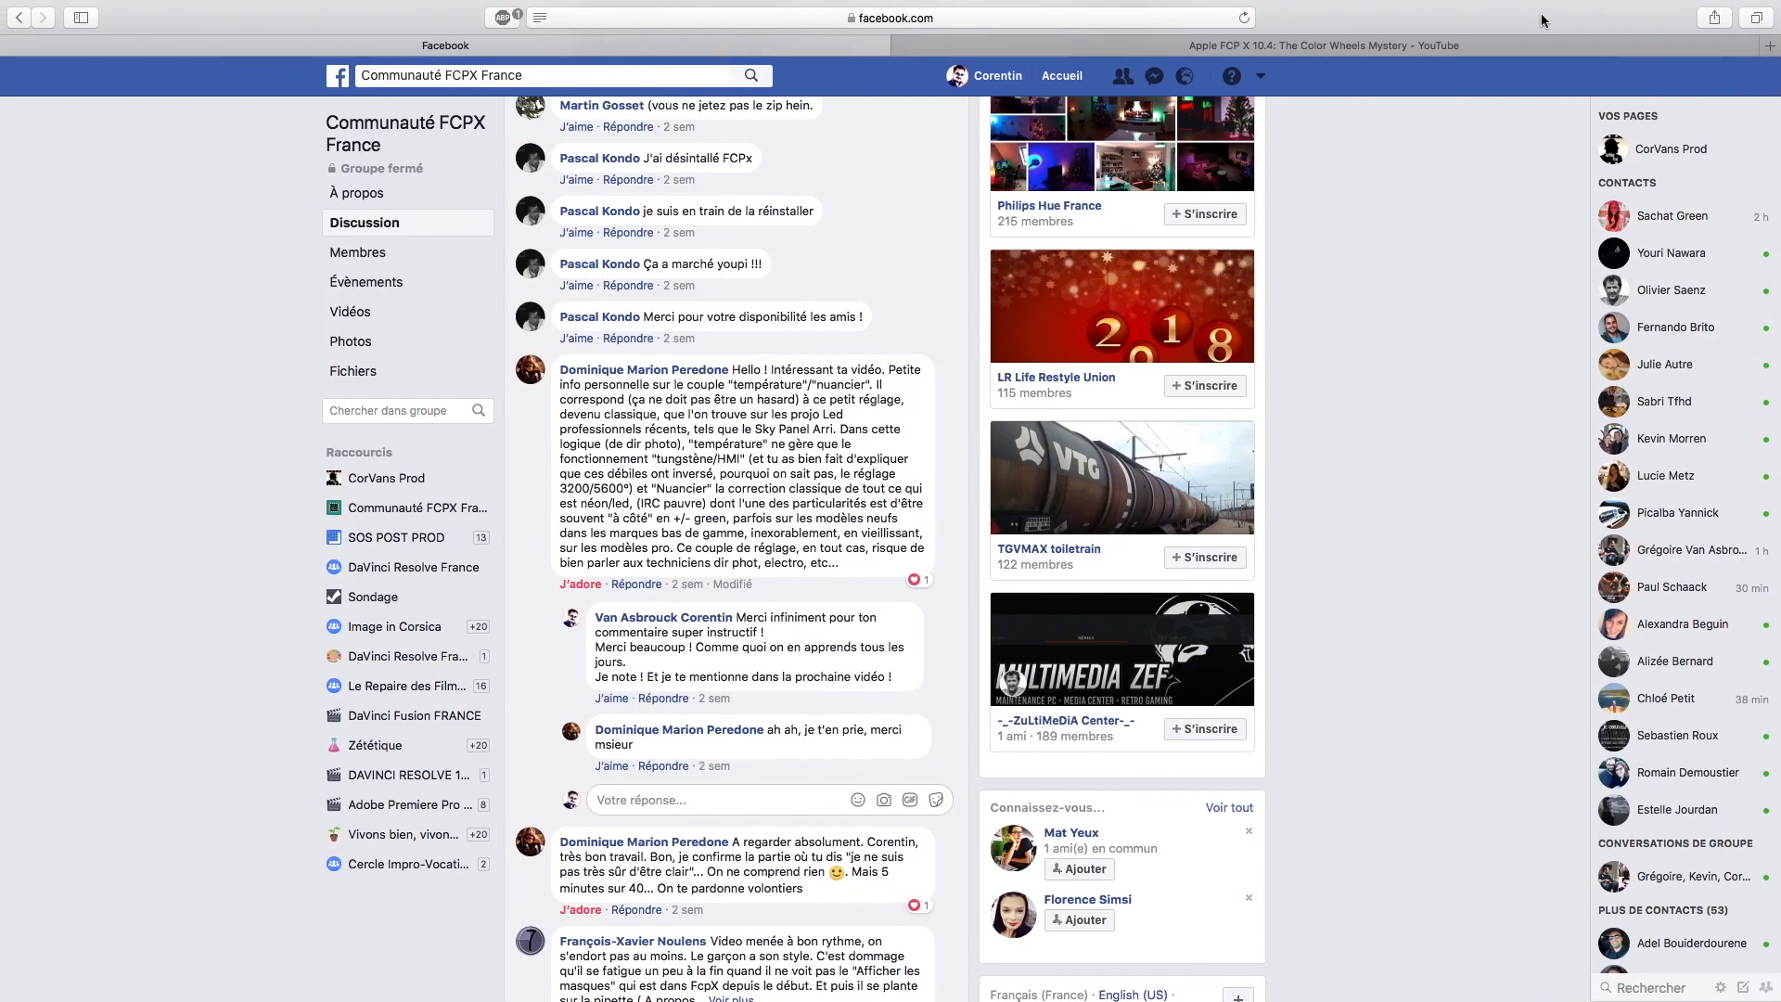
click(1507, 46)
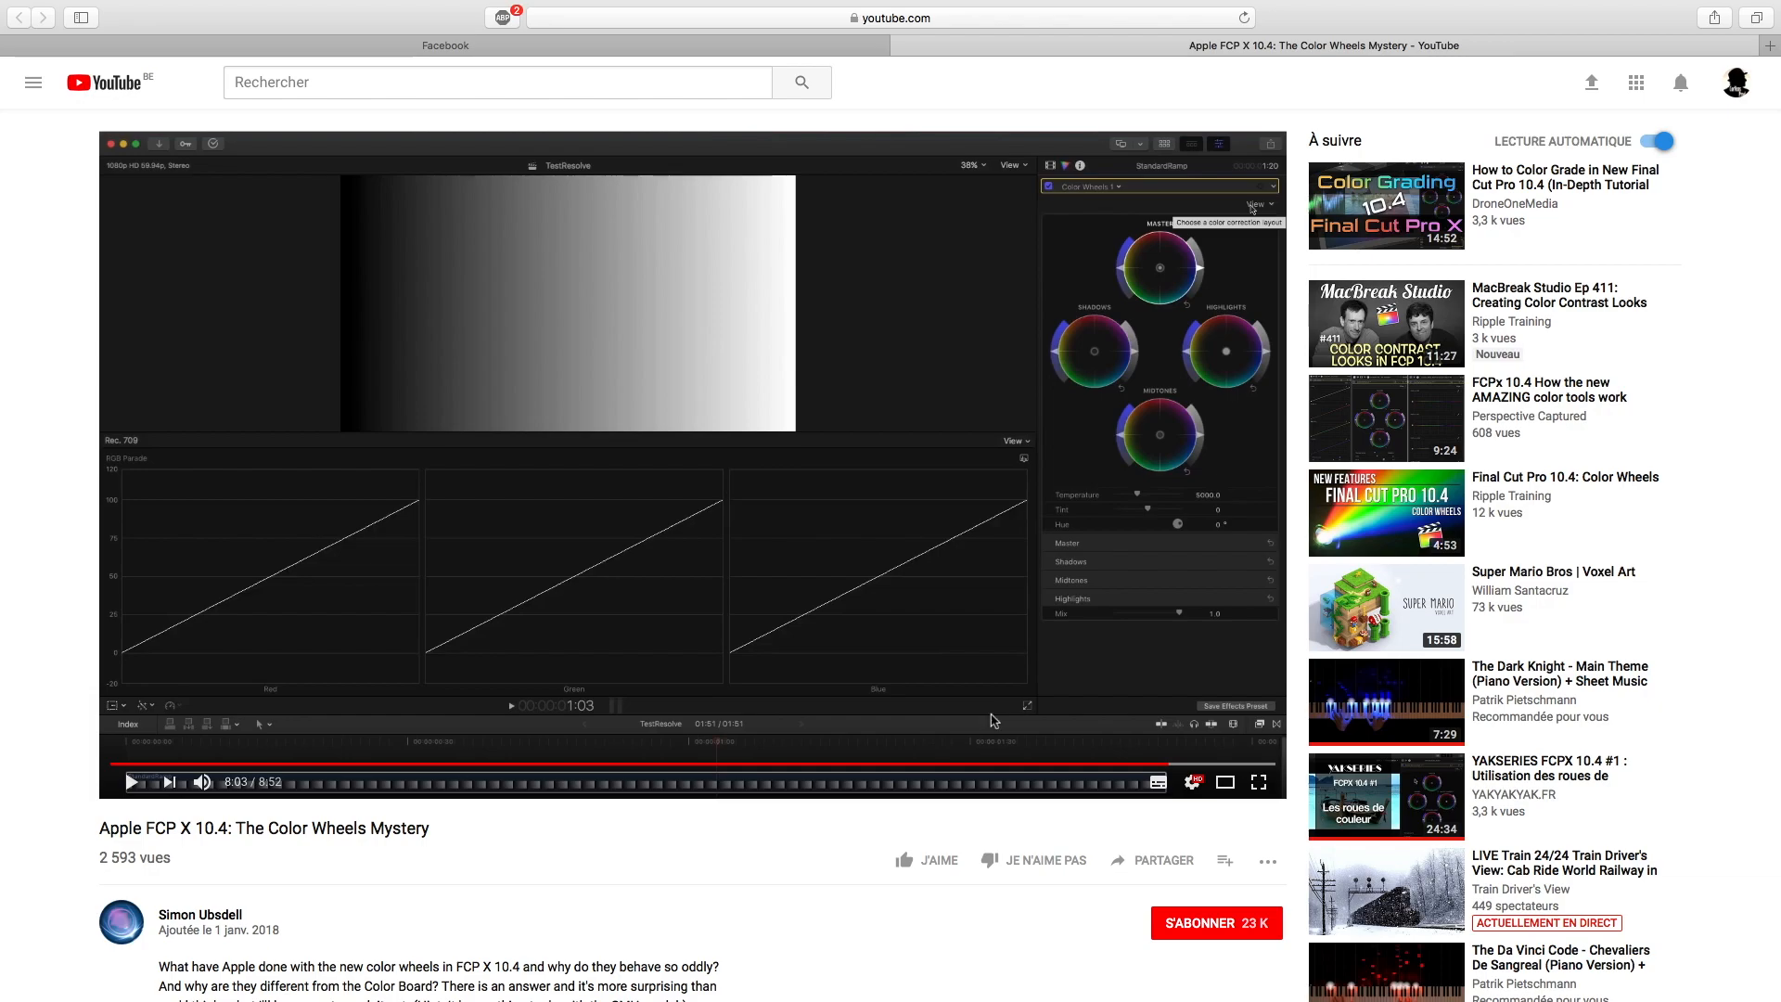
scroll(1118, 799, down, 1)
scroll(1076, 807, down, 3)
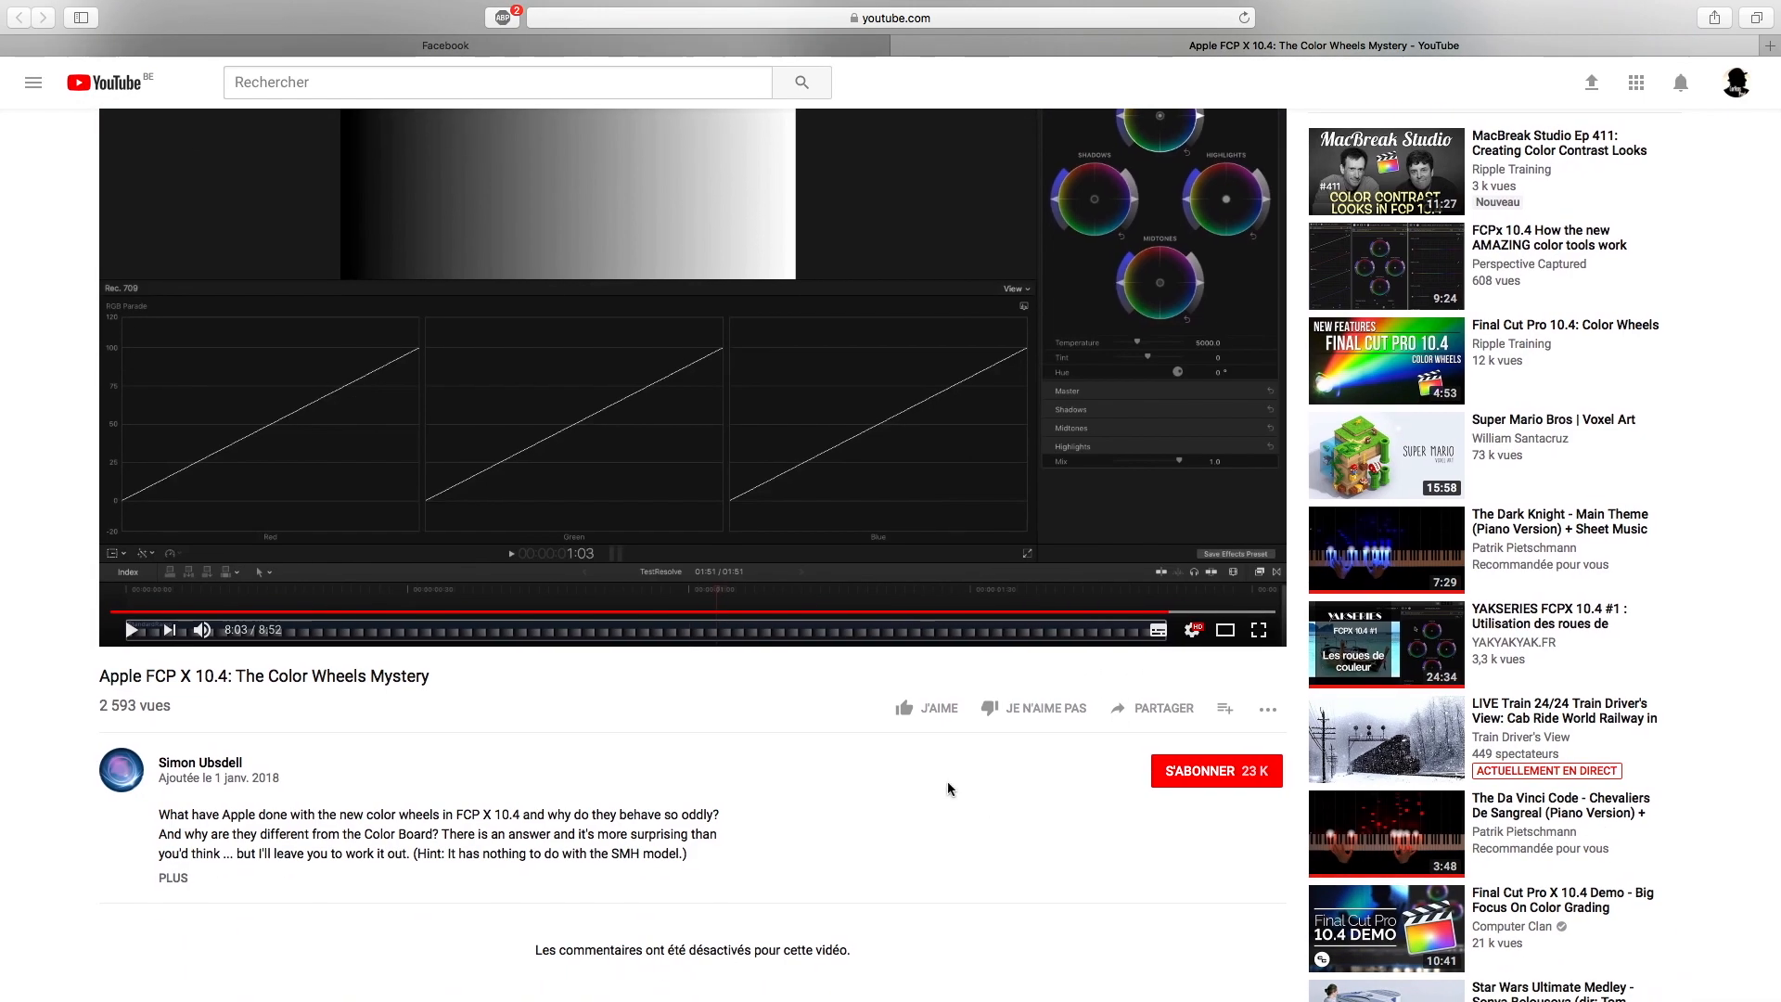
scroll(948, 781, up, 3)
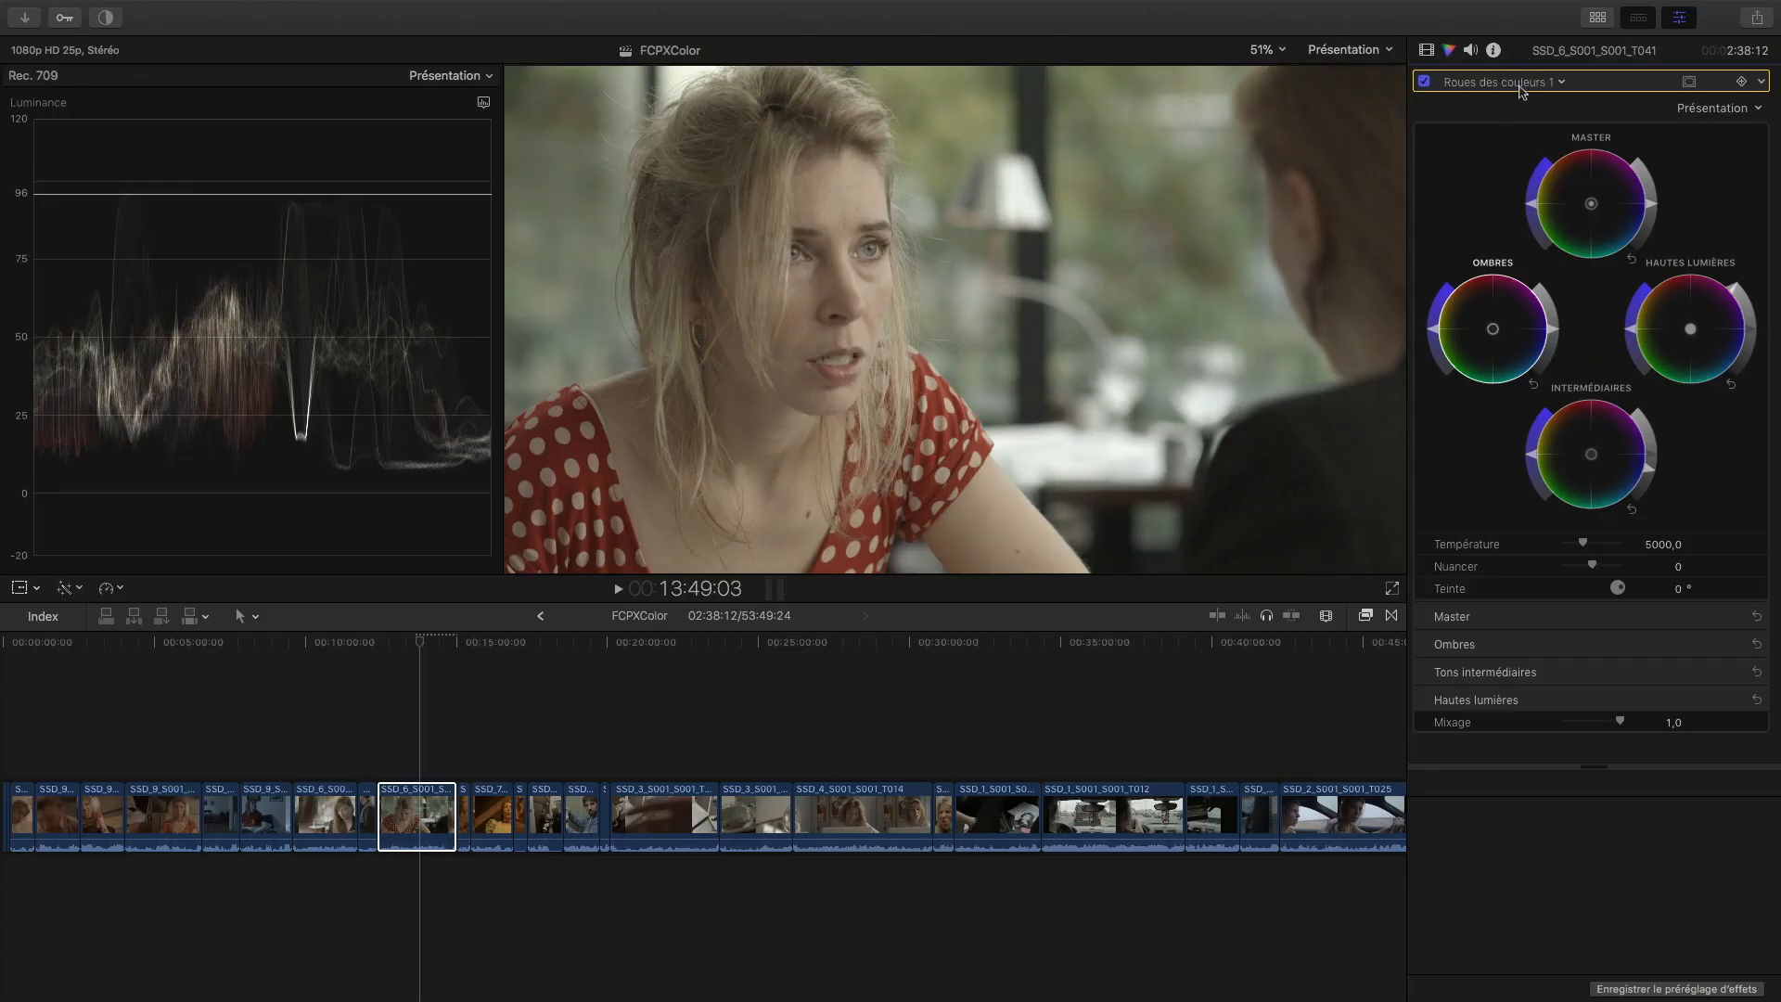
Step: Add a Réglage couleurs correction and set its exposure to Ombres -13 %, Intermédiaires 7 % and Tons clairs -3 %
click(1521, 86)
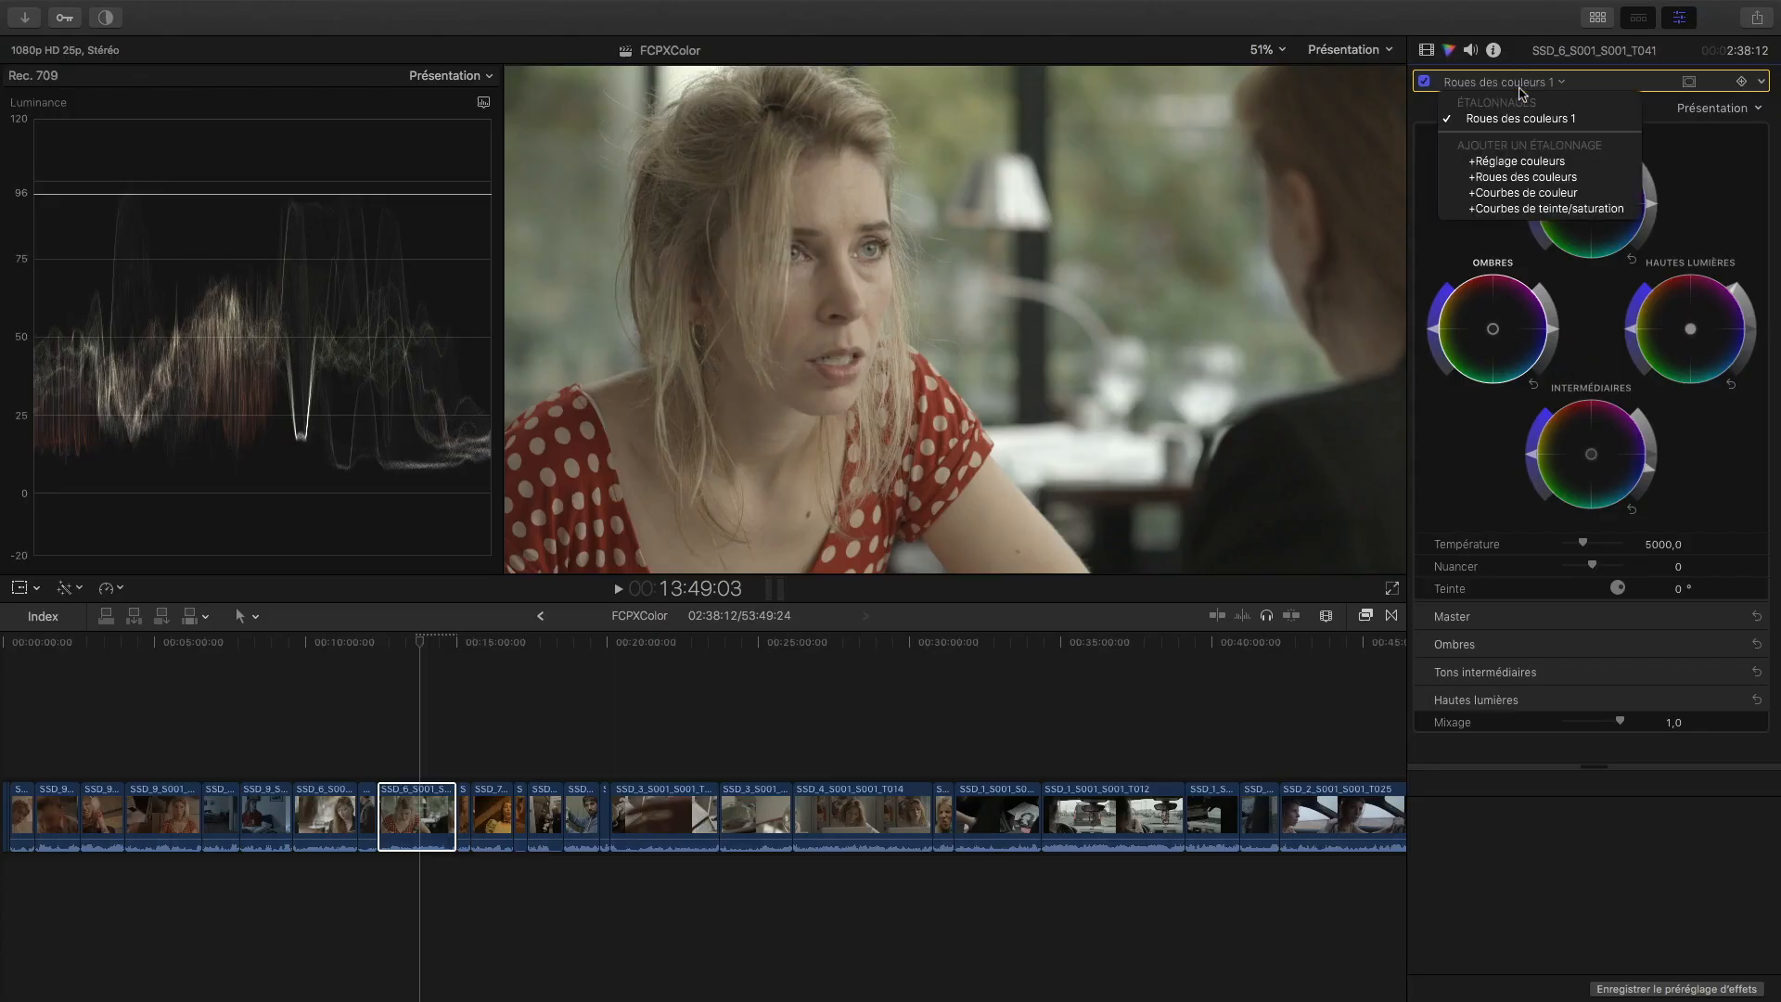
click(1512, 162)
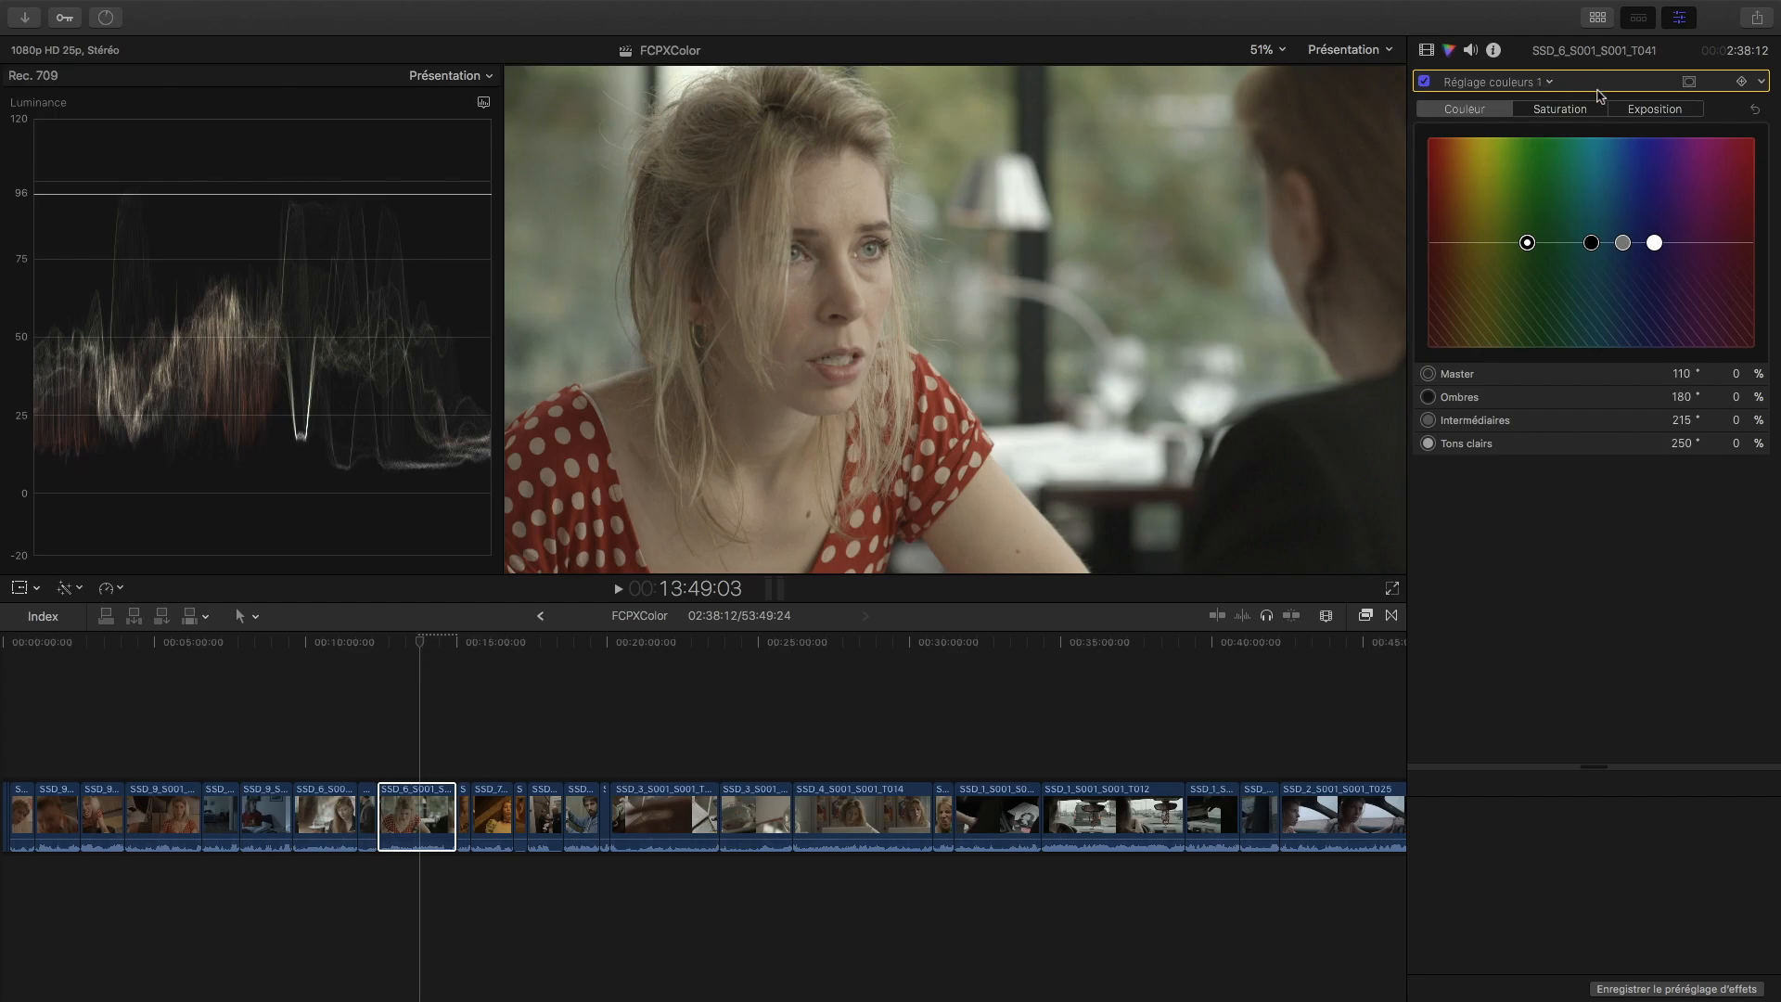
click(1654, 111)
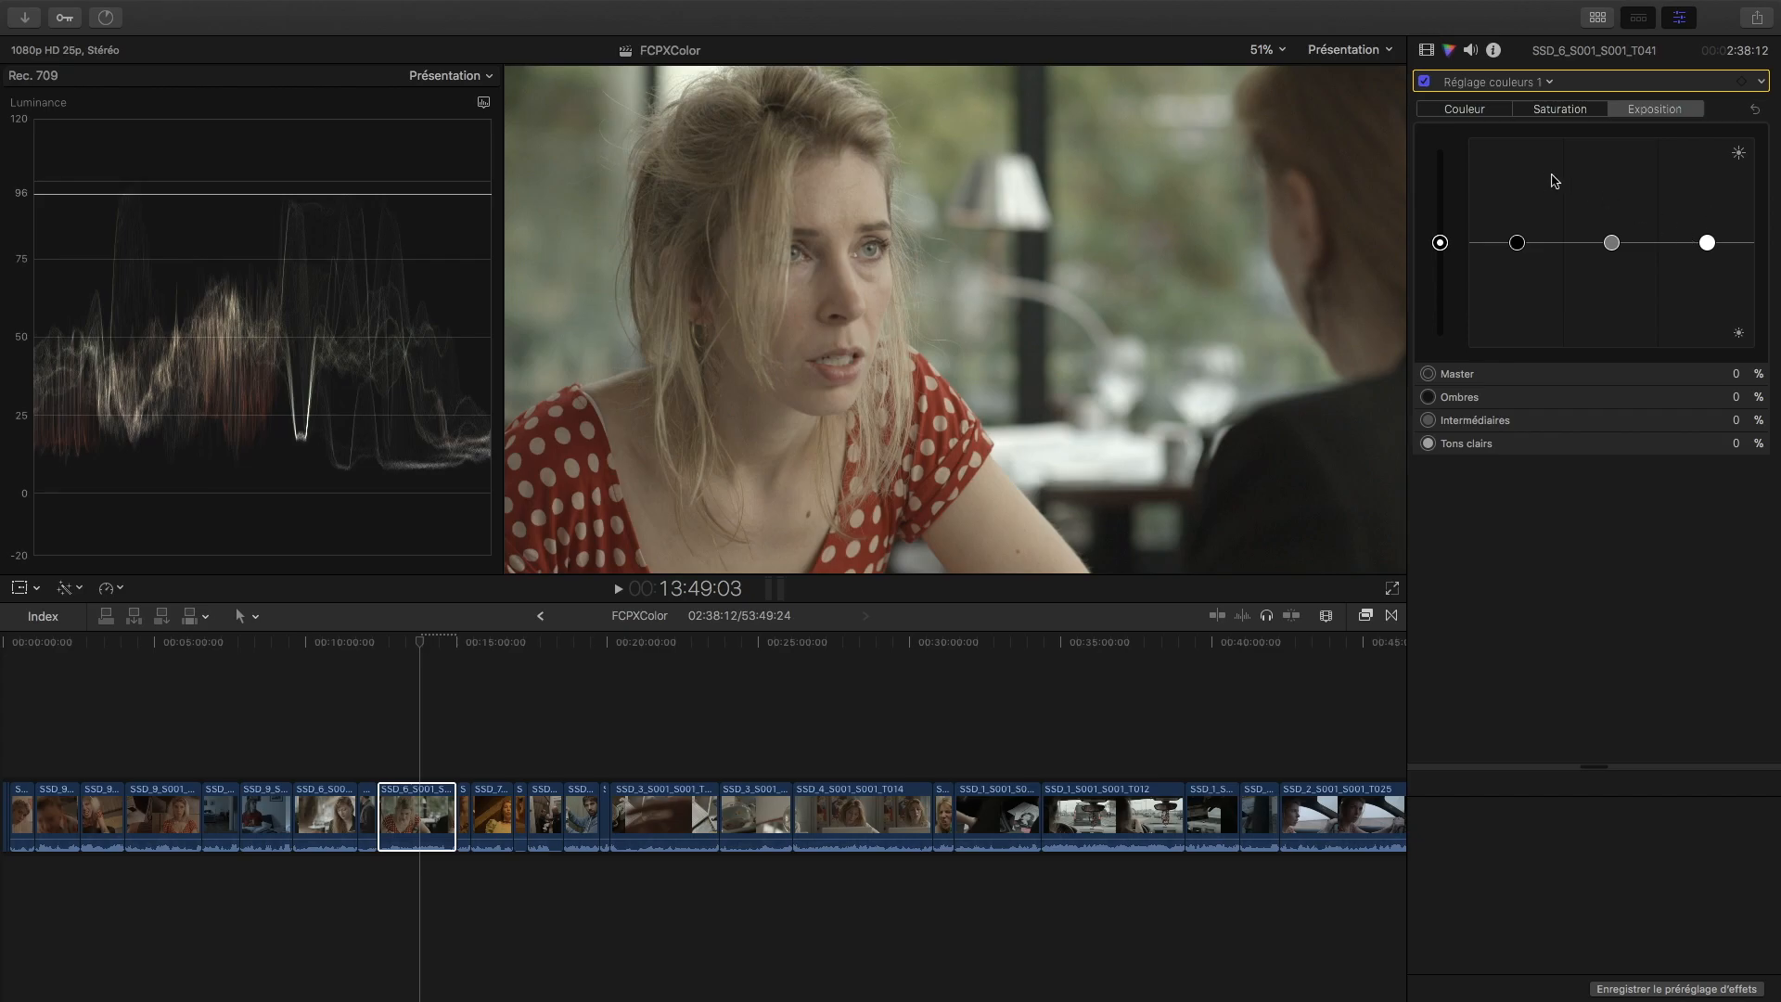
mouse_move(1518, 247)
mouse_down()
mouse_move(1502, 277)
mouse_move(1500, 234)
mouse_move(1491, 297)
mouse_move(1491, 263)
mouse_up()
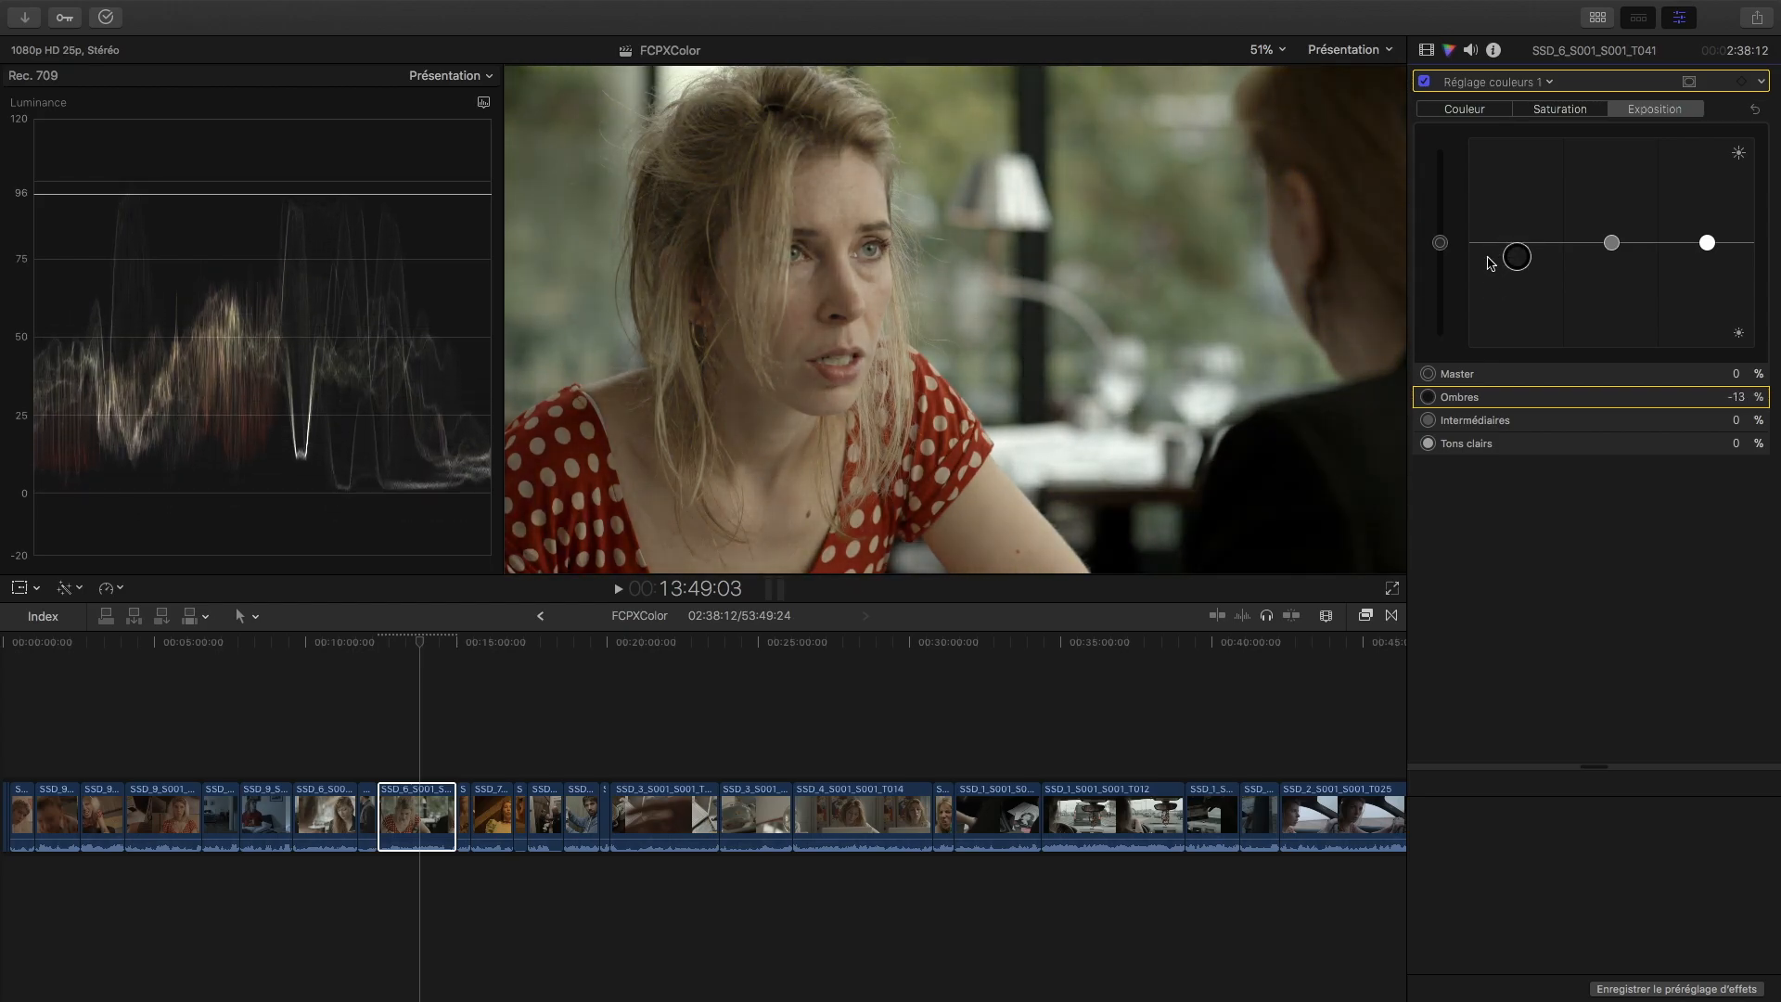
drag(1707, 246, 1596, 241)
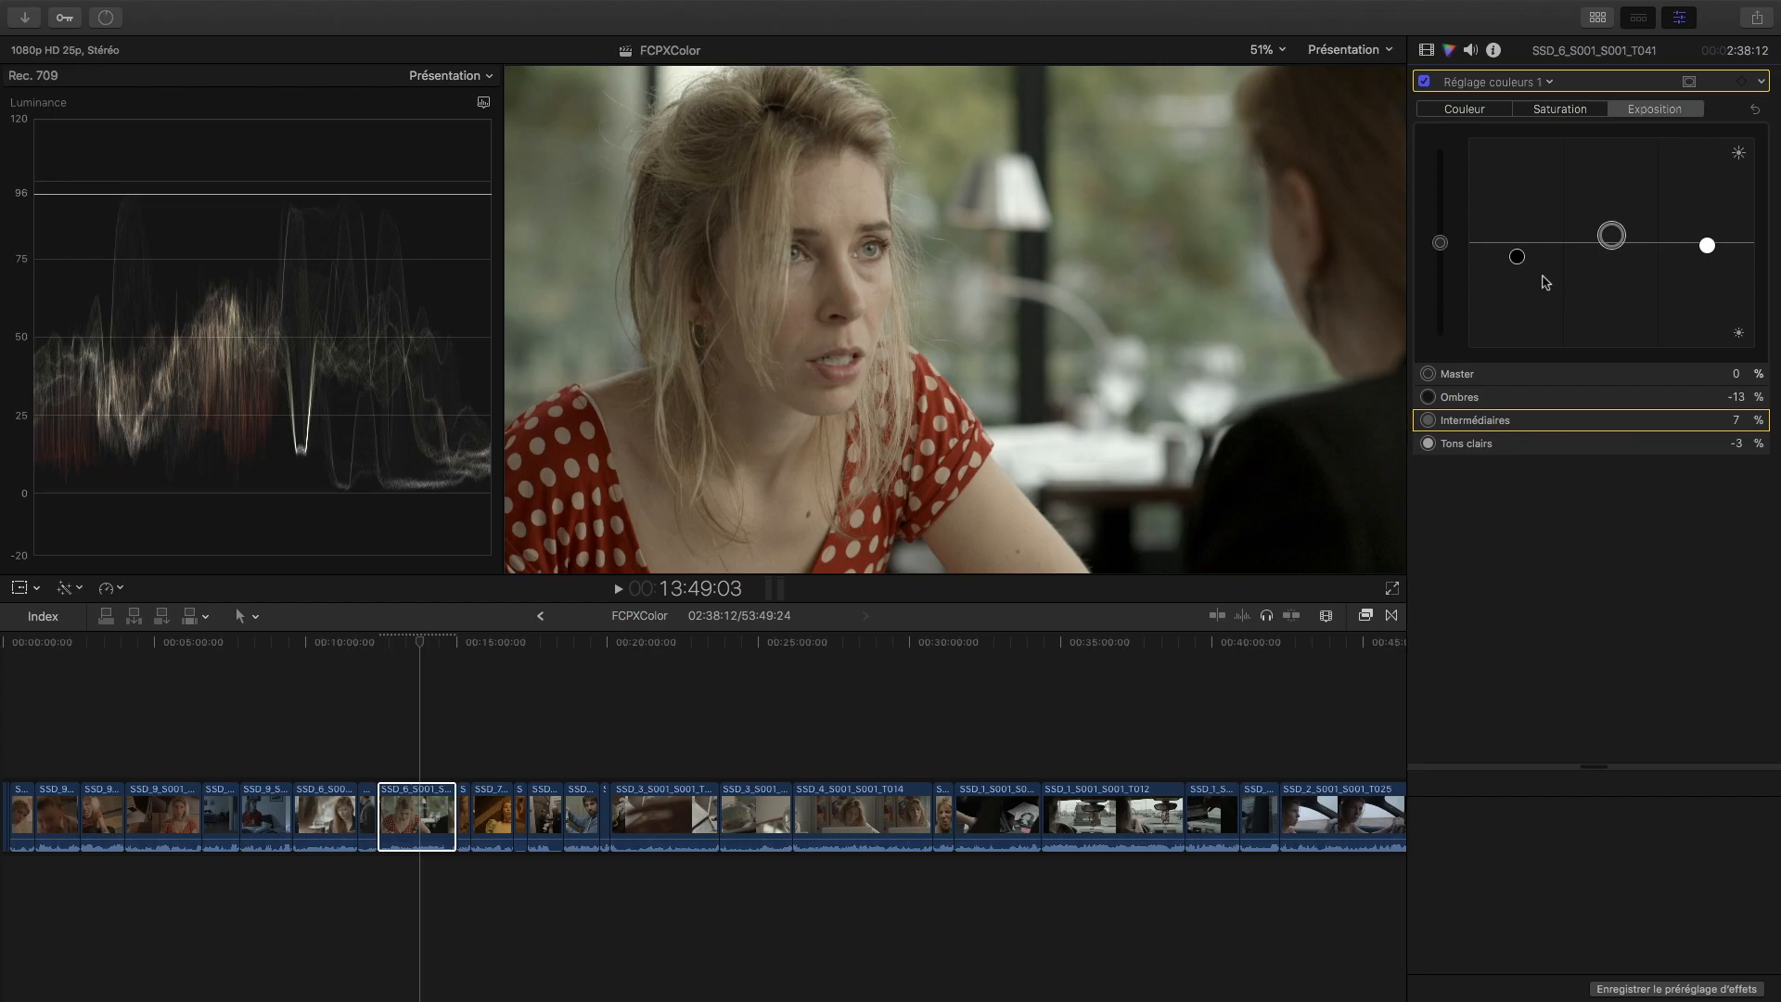
Step: Add a second Roues des couleurs correction to the clip and switch back to the Réglage couleurs 1 correction
click(1550, 83)
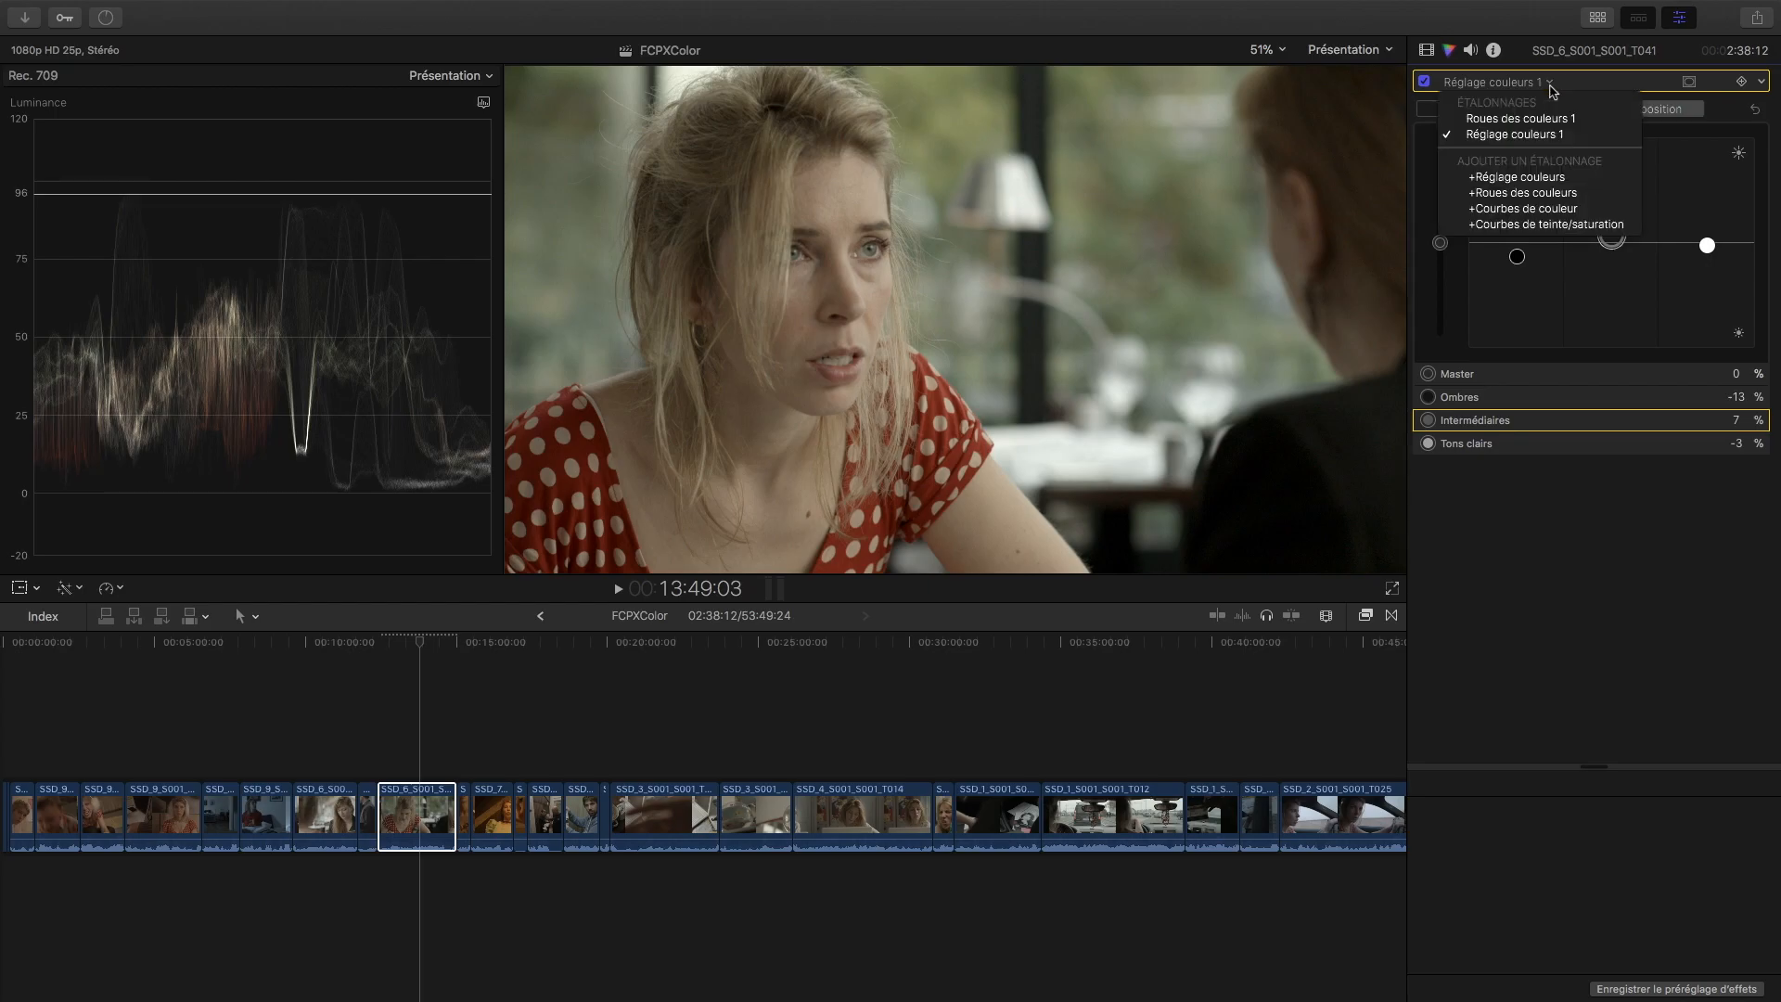
click(1526, 192)
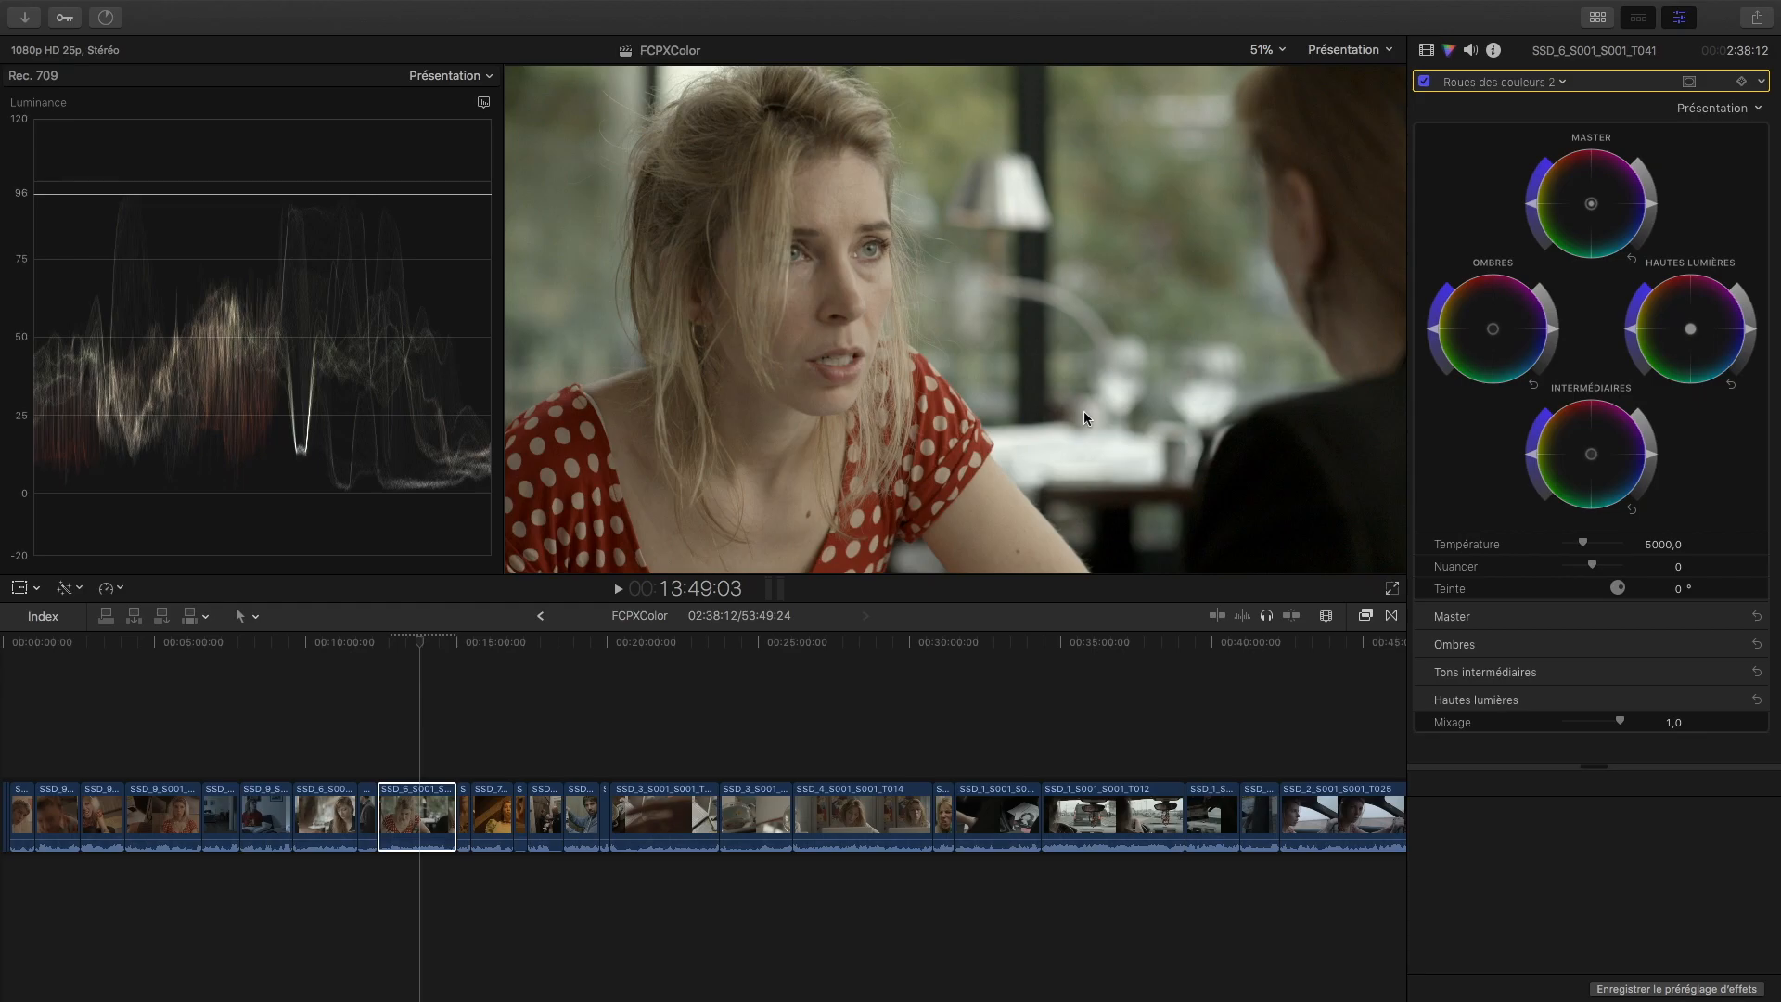
click(1540, 78)
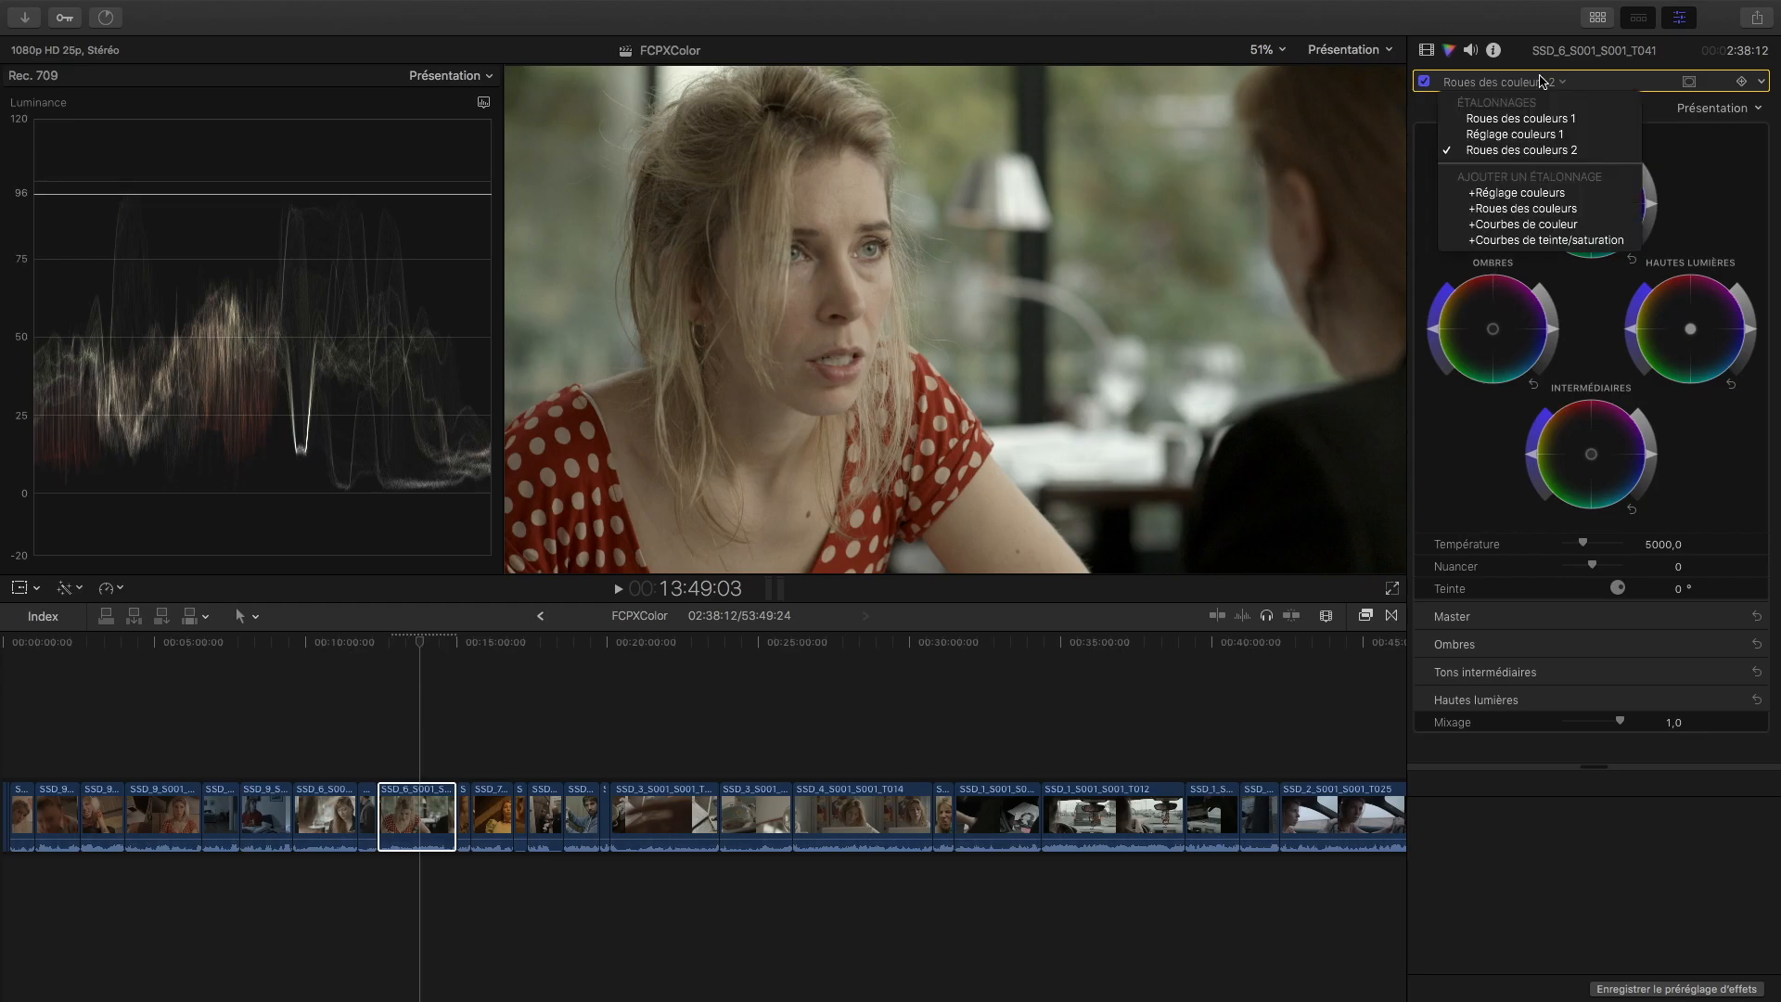
click(1532, 136)
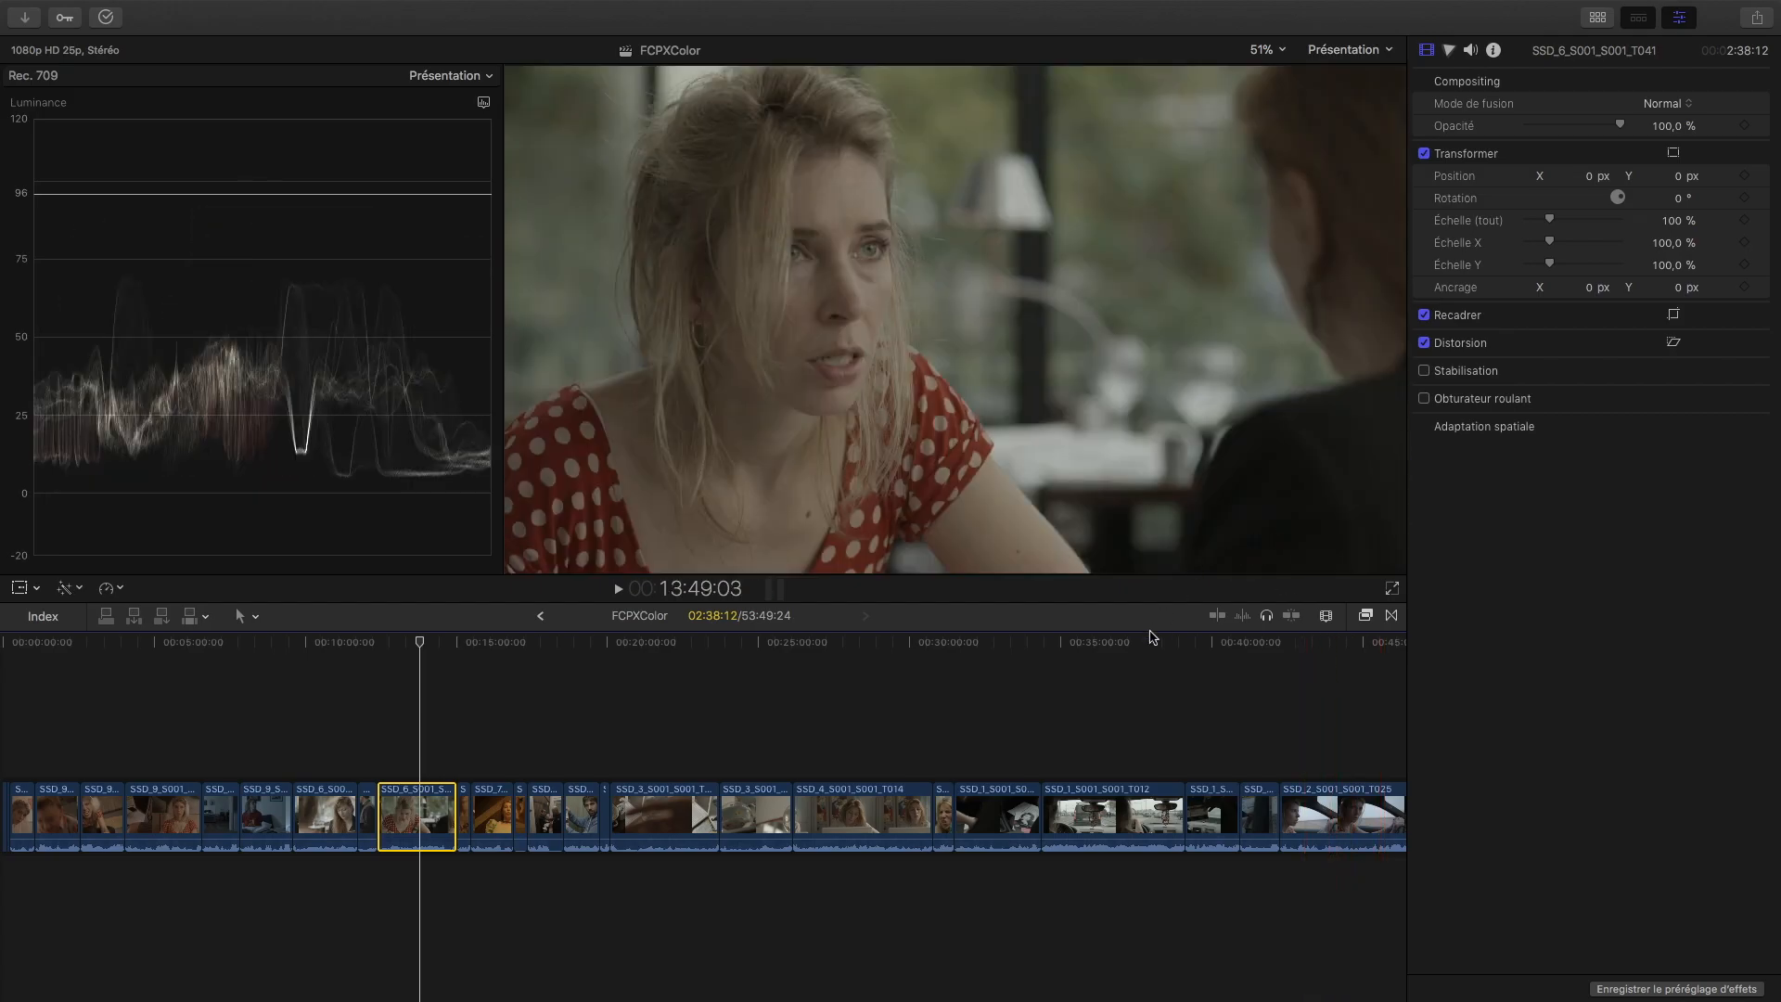
Step: Open the effects browser and display the video effects of the Couleur category
click(1366, 615)
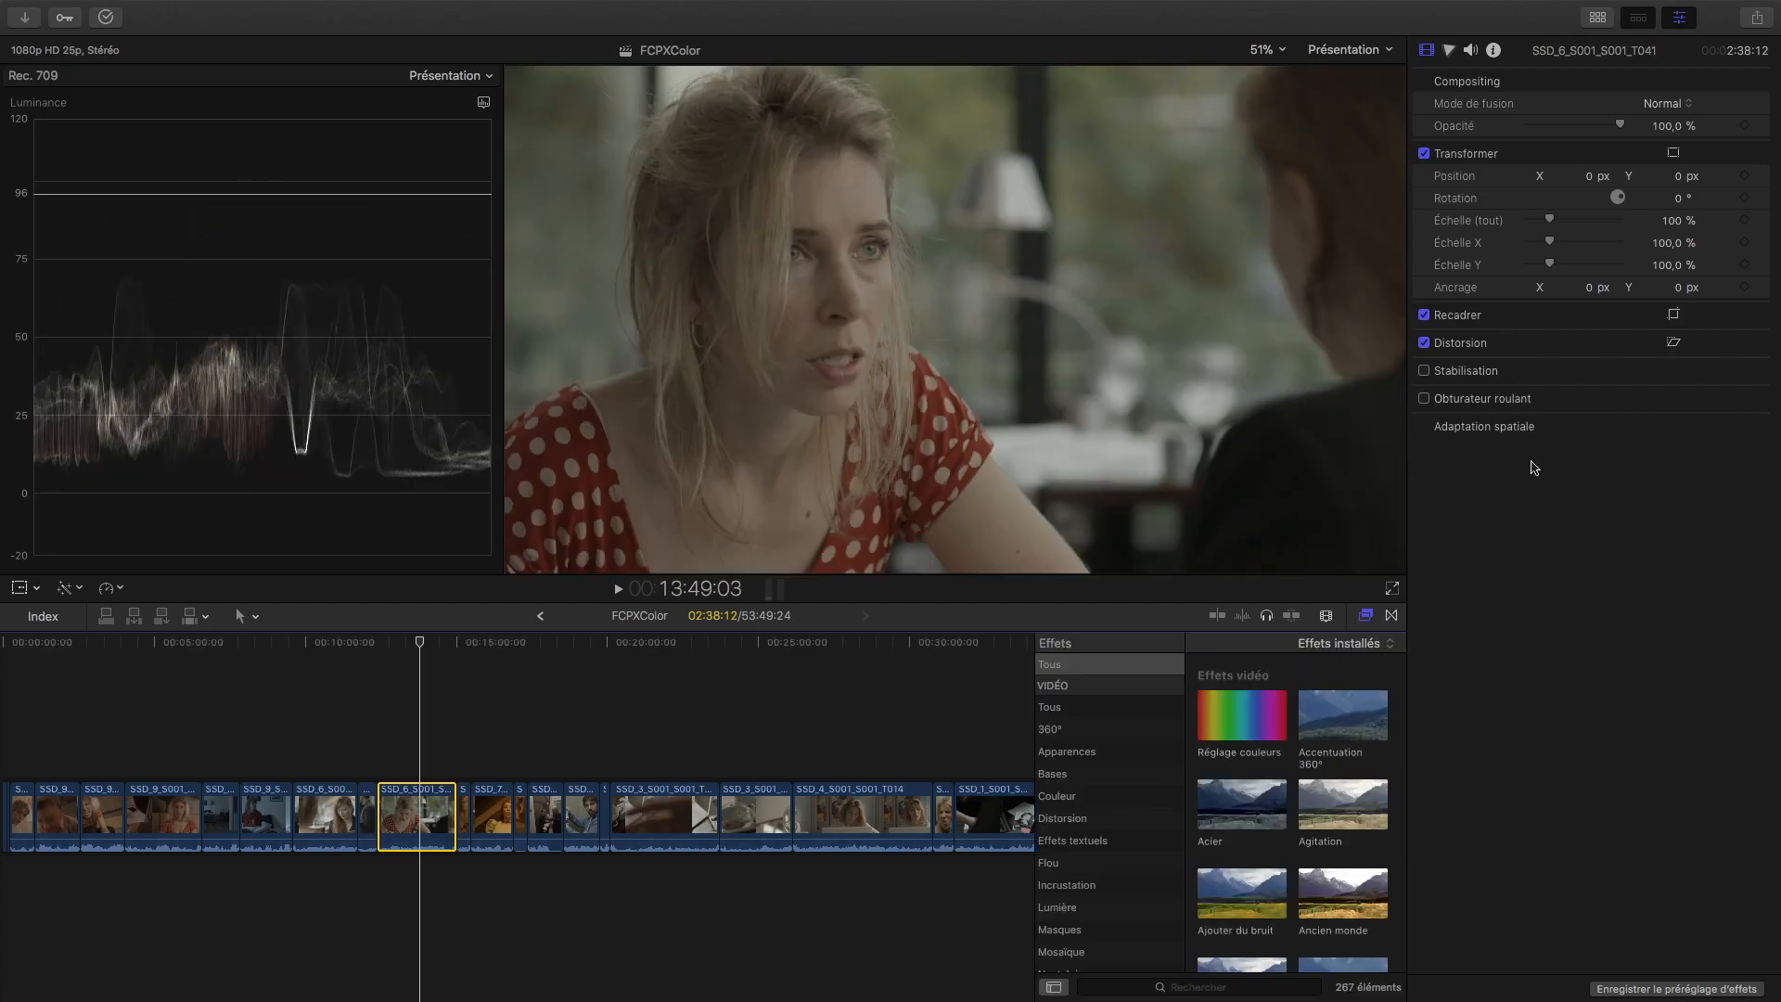
click(1127, 796)
scroll(1124, 879, down, 2)
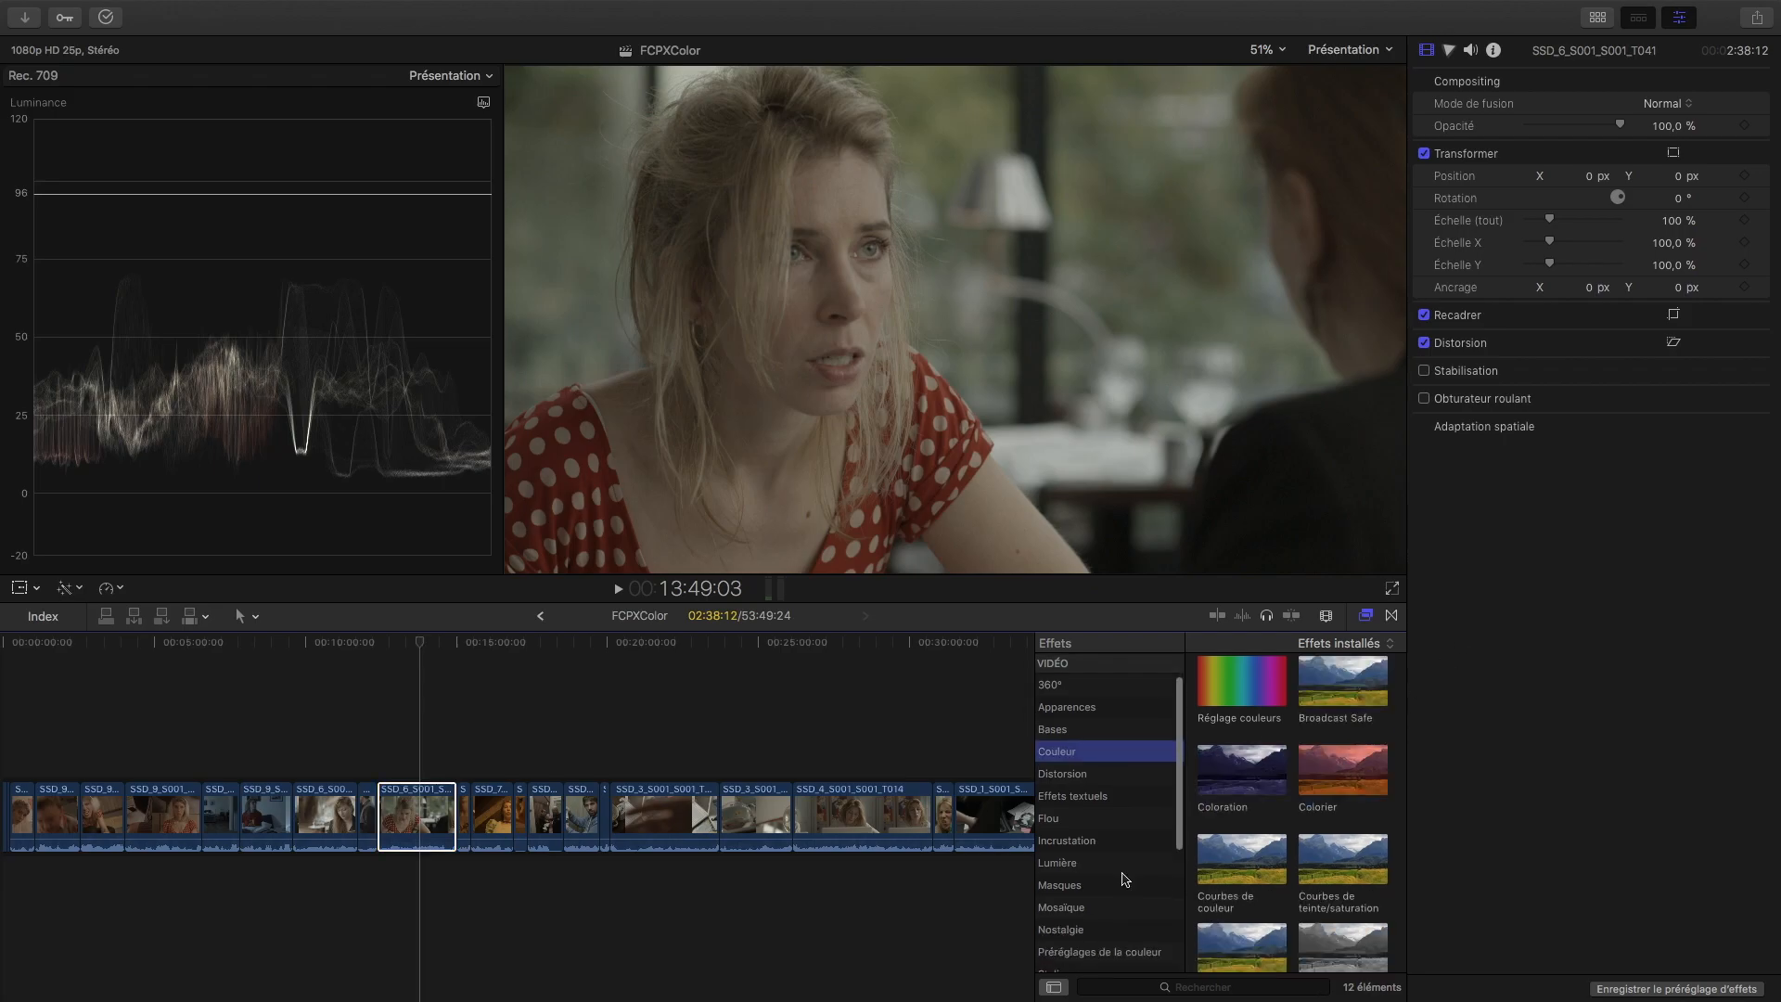
Step: Display the Préréglages de la couleur effects category and browse its presets for the Nuit look
click(1117, 914)
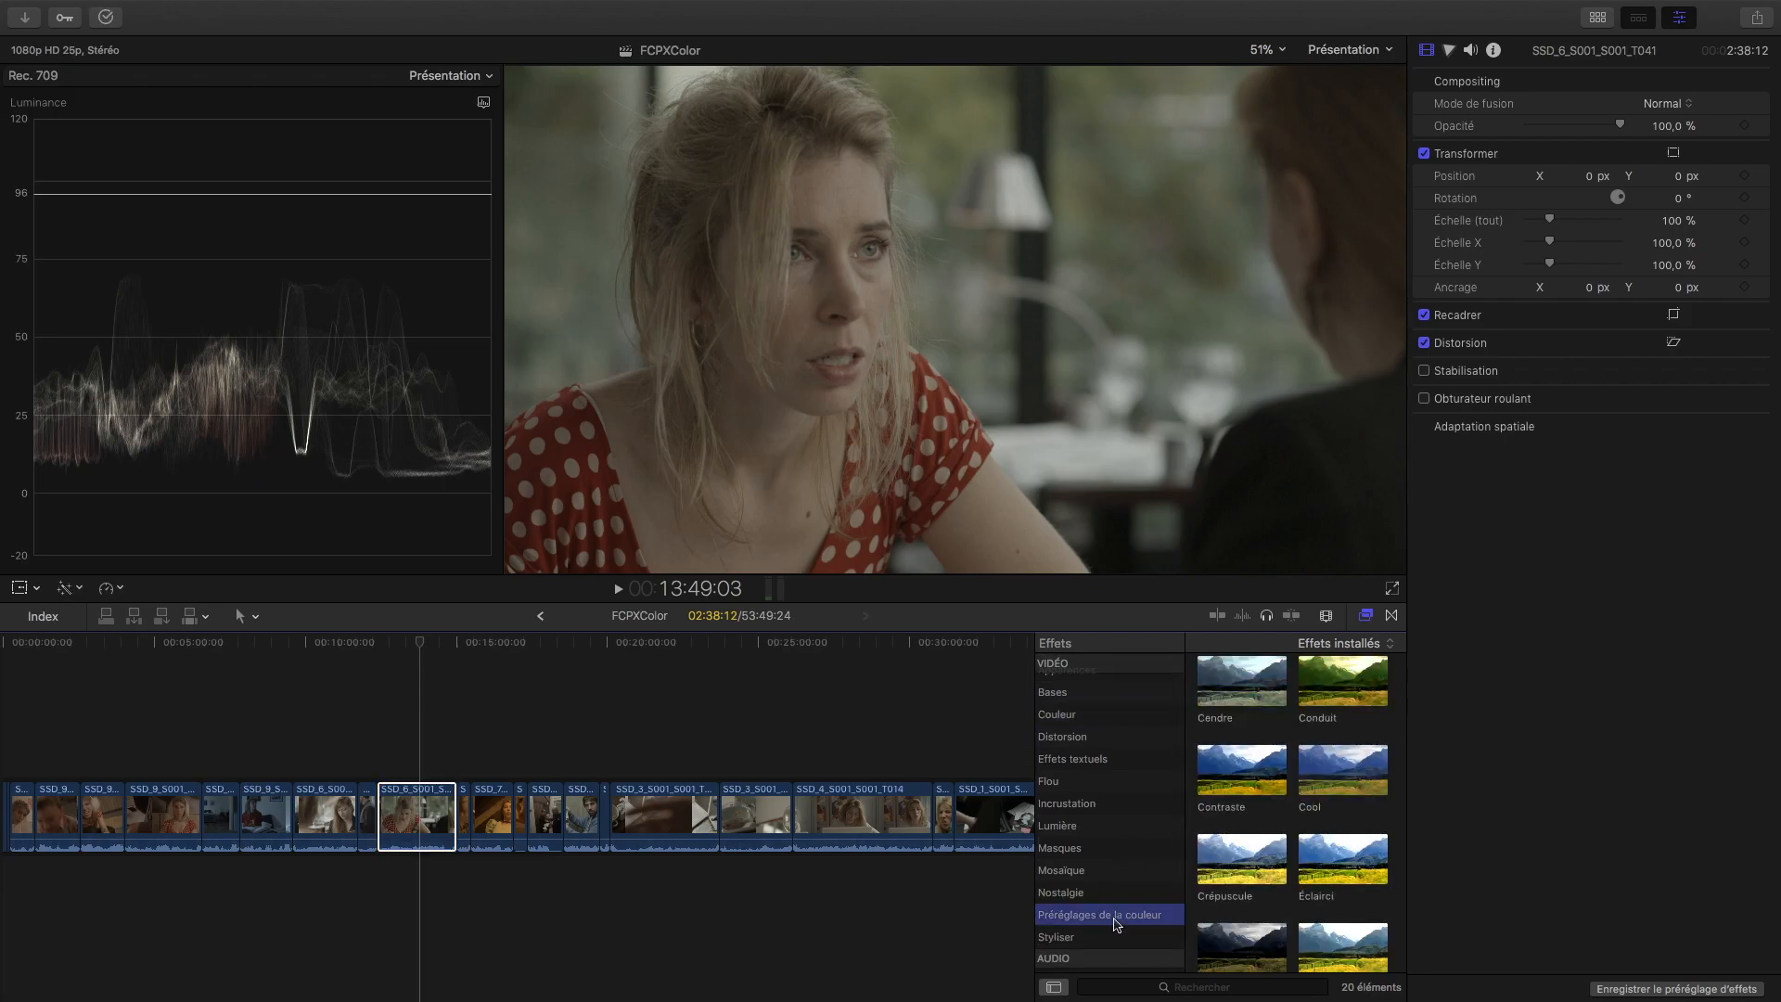
scroll(1309, 846, down, 5)
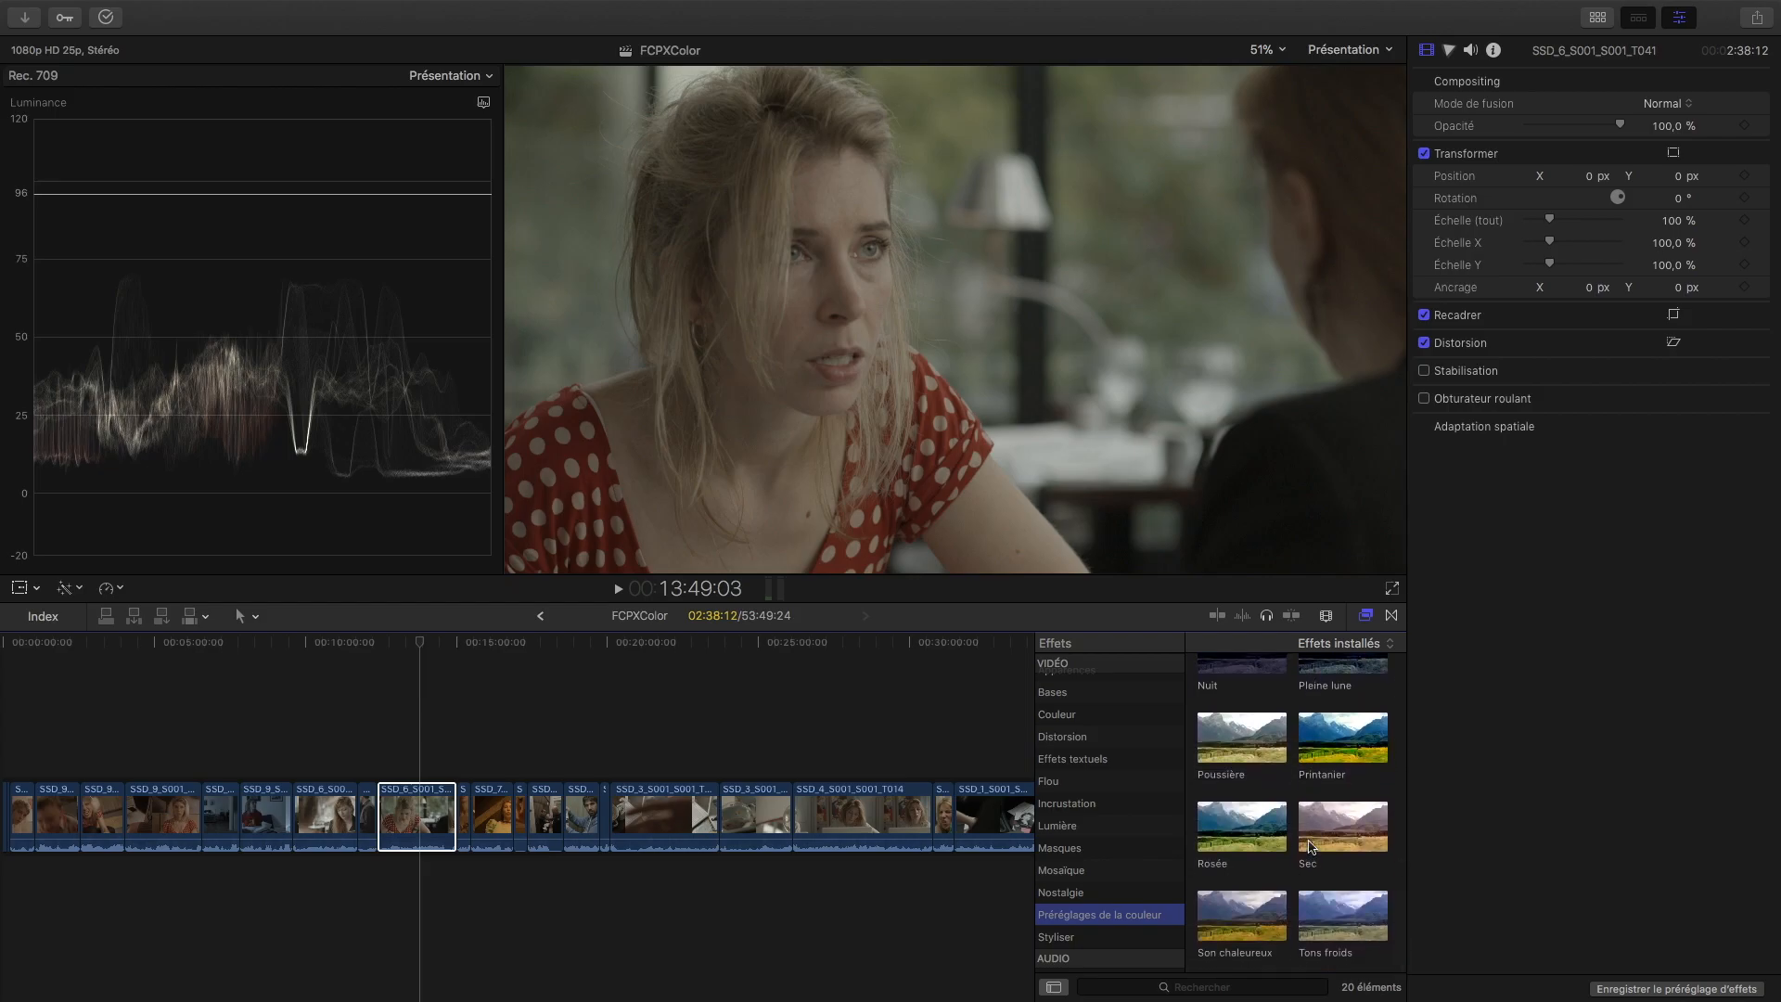
scroll(1278, 863, up, 3)
Step: Apply the Nuit preset to the selected clip and examine the exposure, colour and saturation settings of its Réglage couleurs 1 correction
drag(1245, 789, 442, 782)
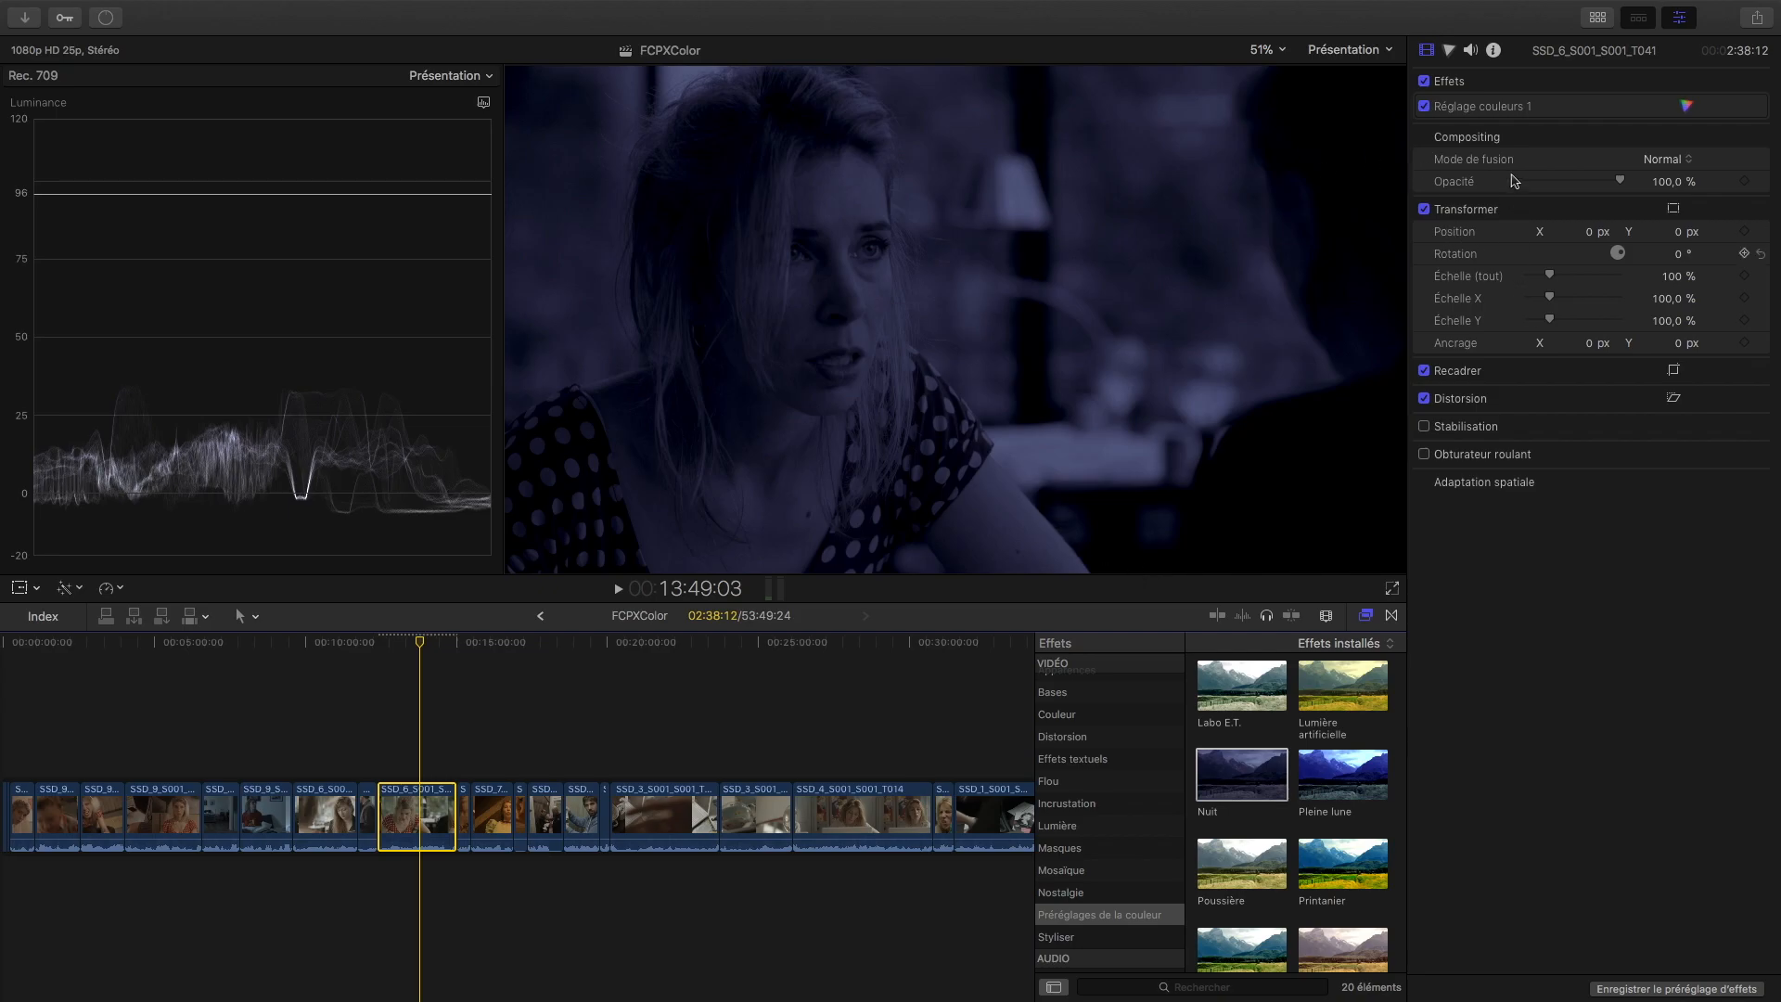
click(1557, 111)
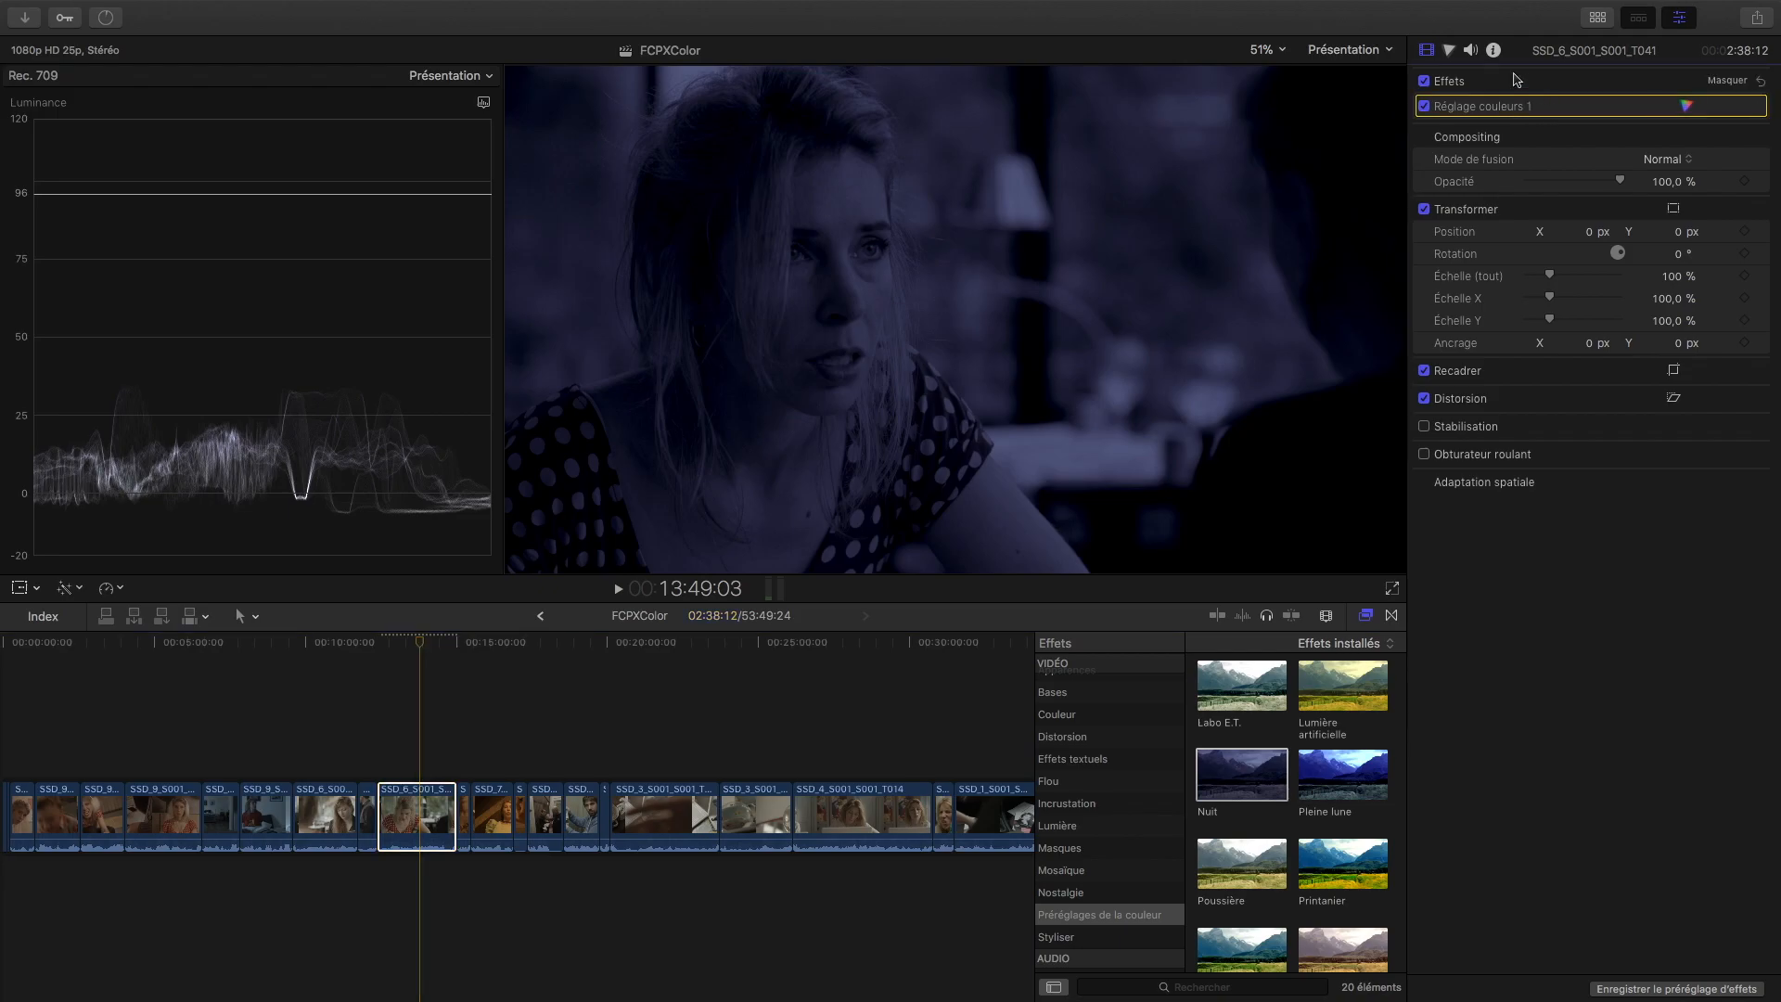
click(1450, 52)
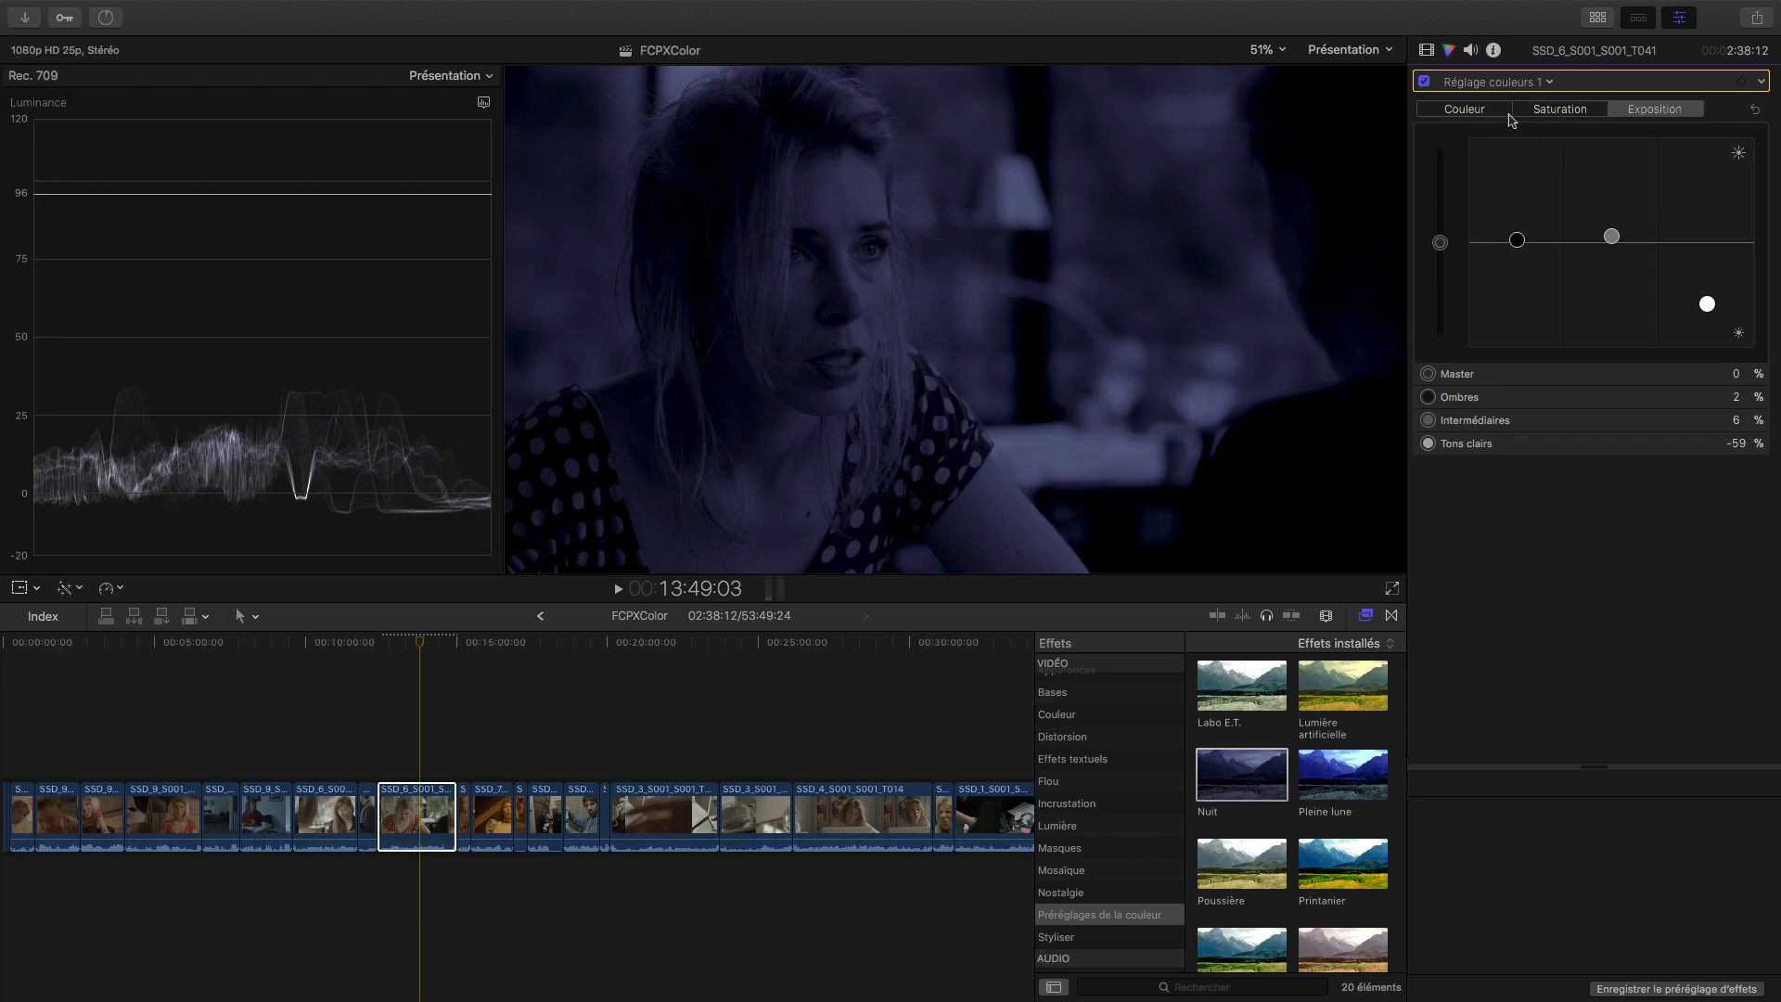
click(1466, 112)
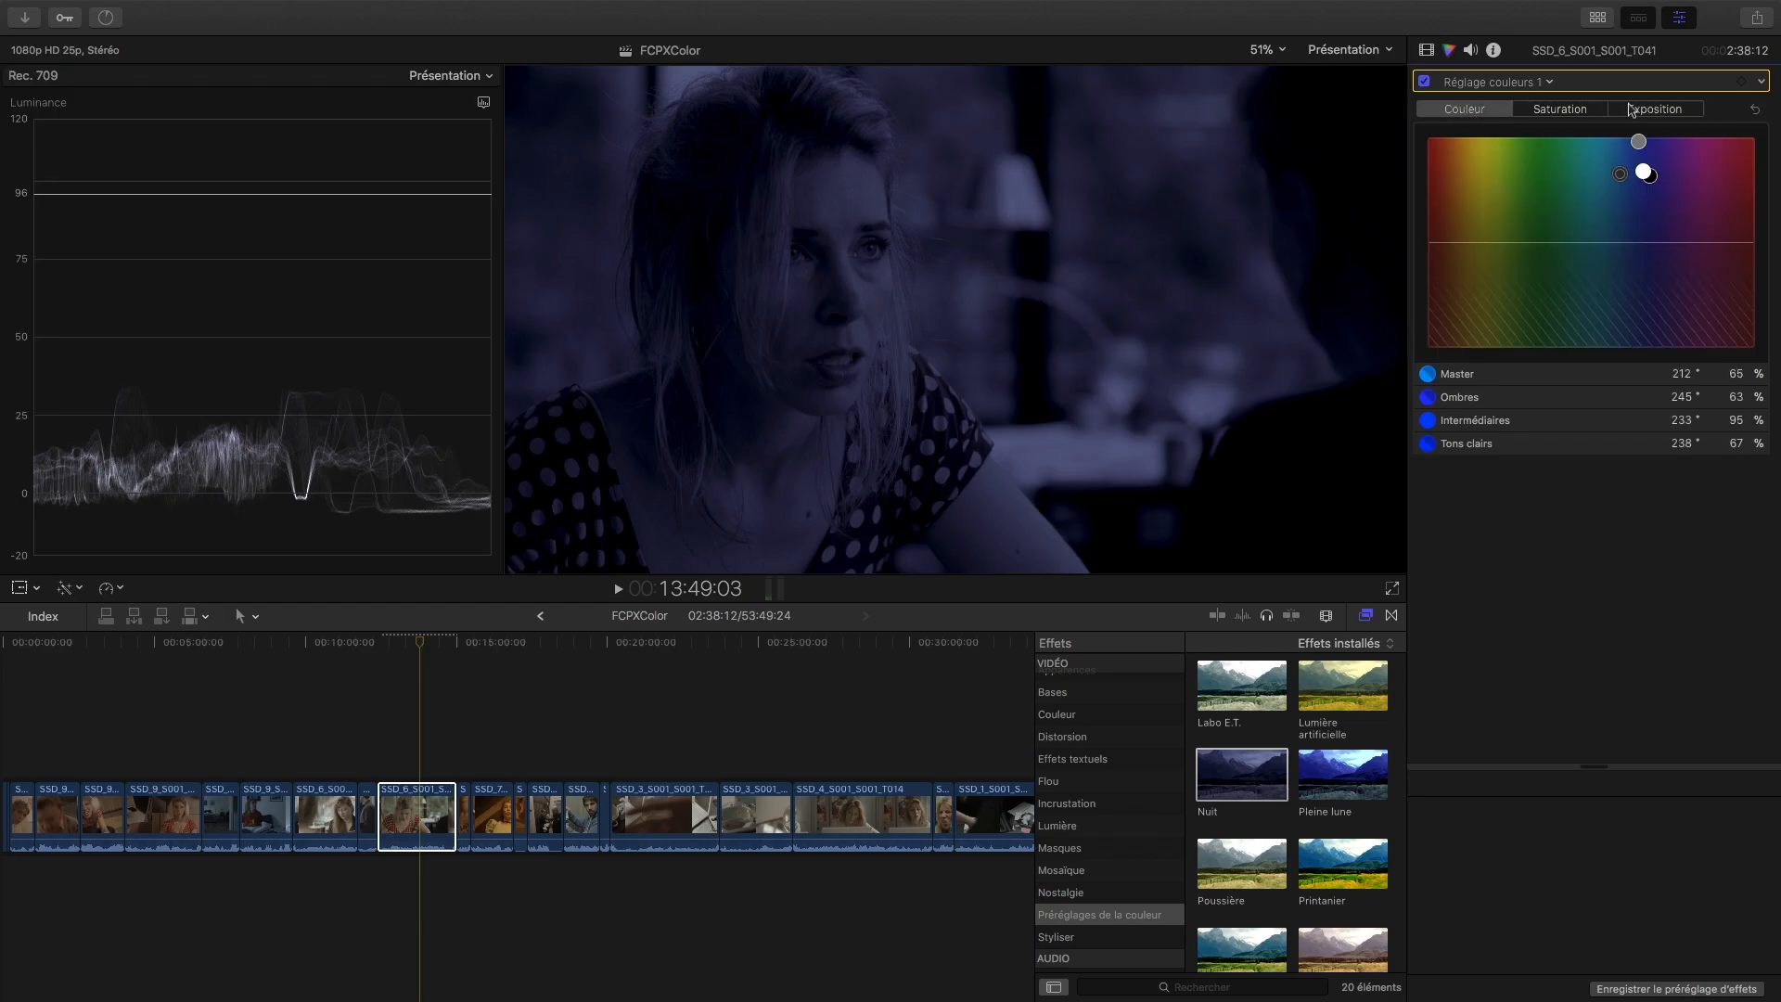
click(1561, 112)
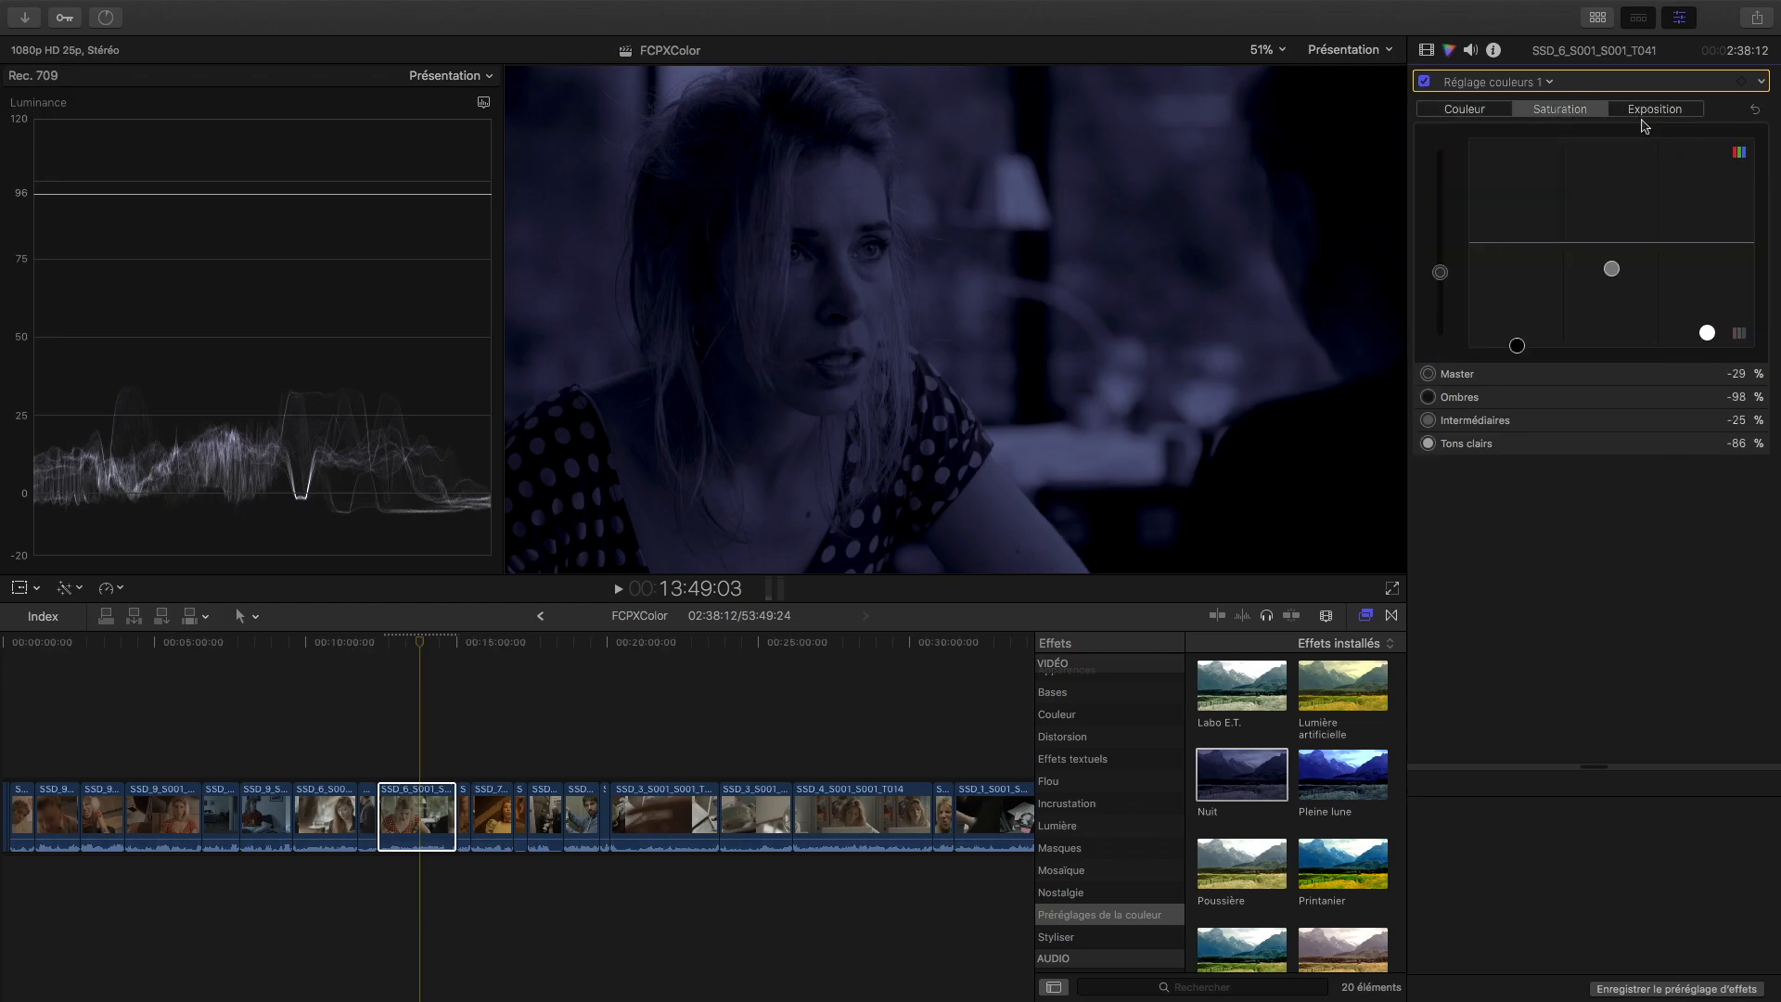
click(1425, 51)
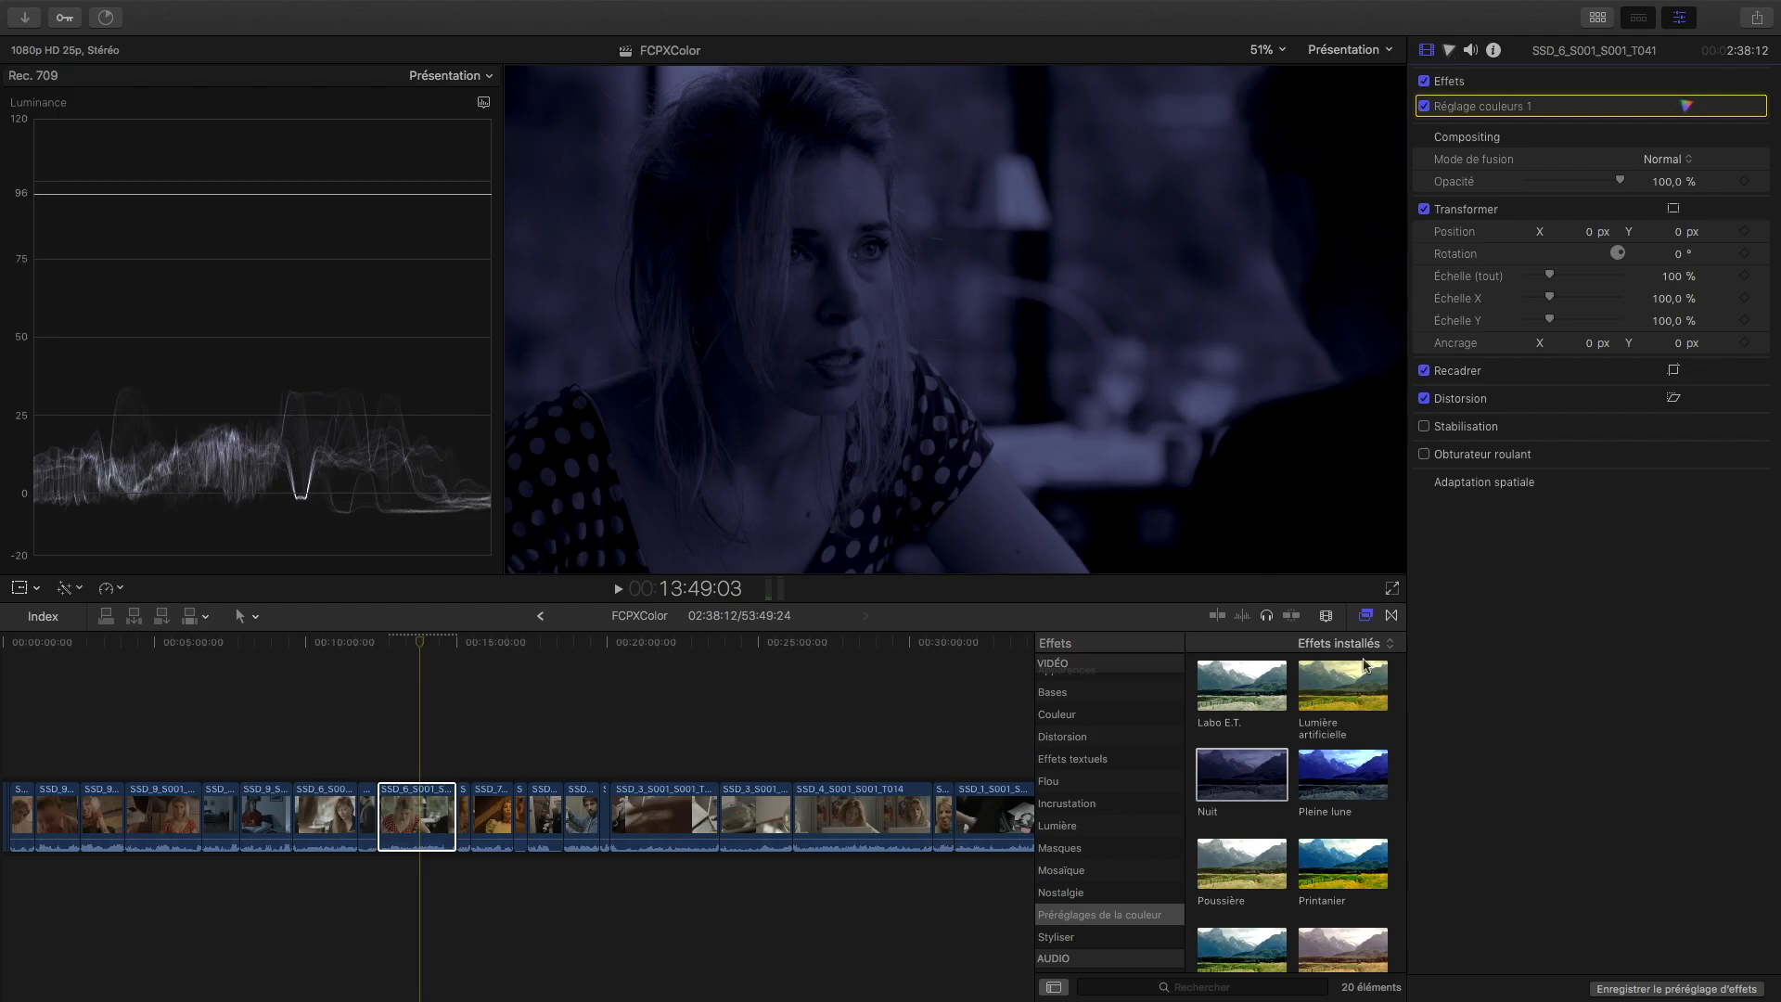
Step: Apply the Hivernal colour preset to the clip in place of Nuit and set its Master exposure to 10 %
scroll(1295, 794, up, 2)
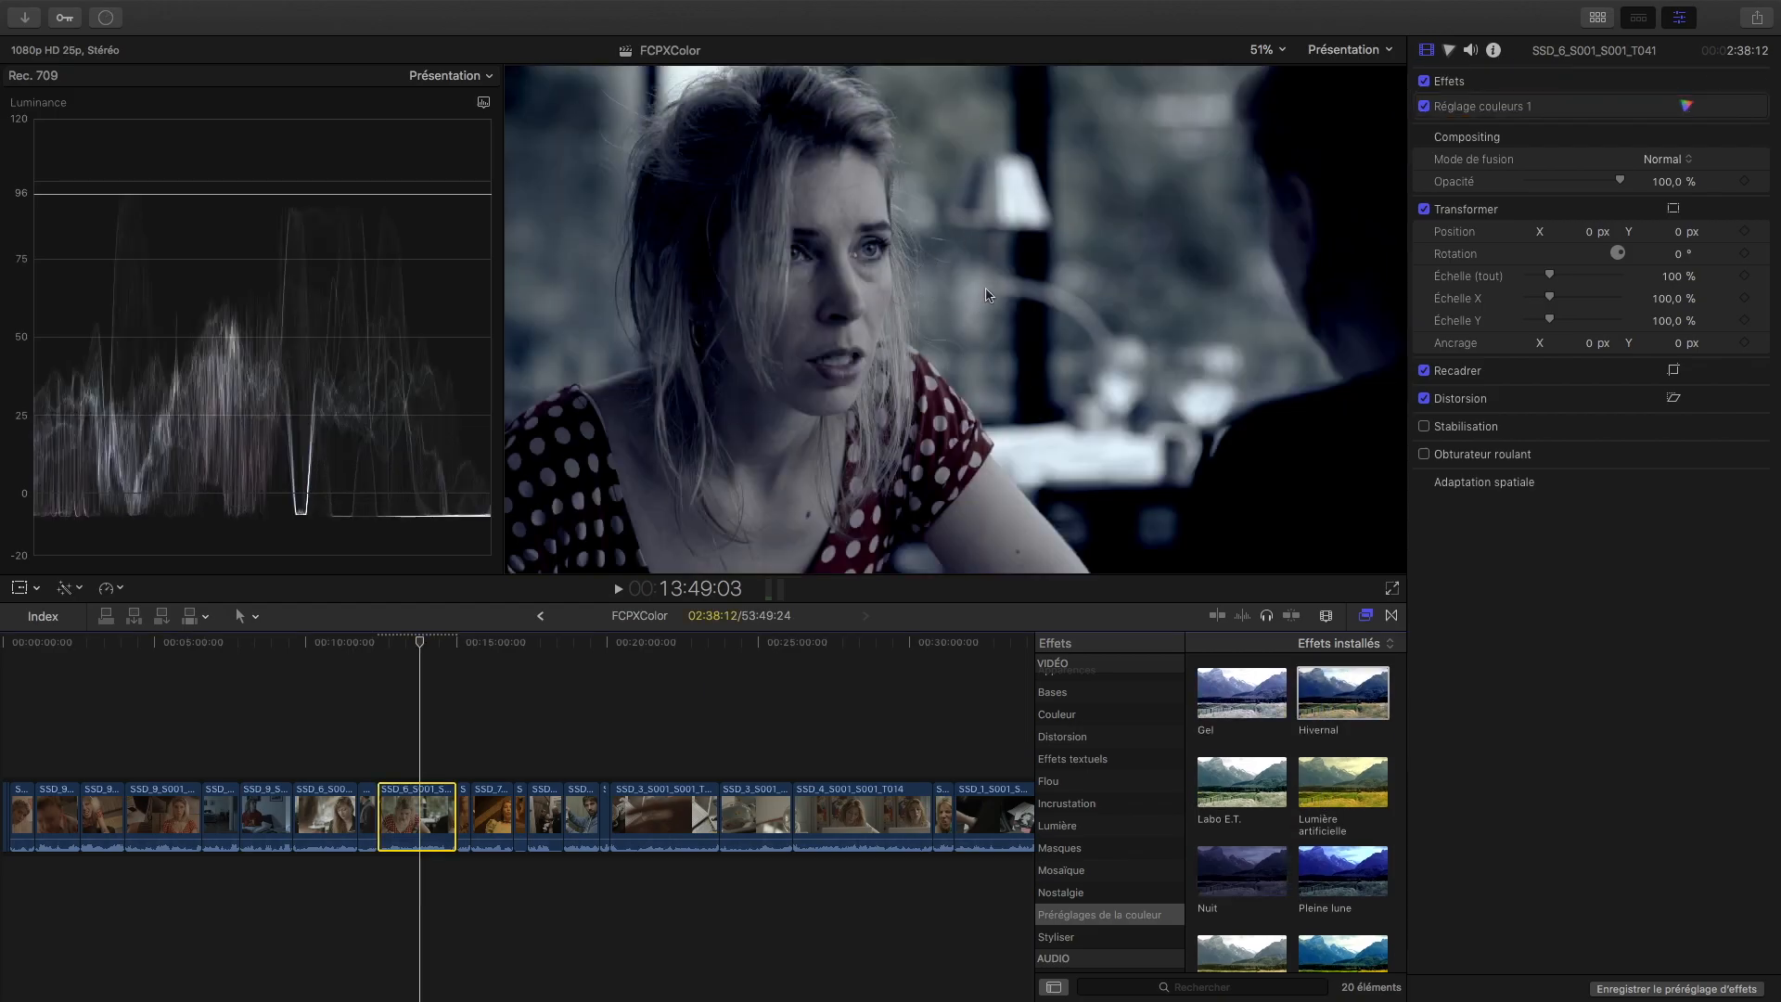
click(1451, 57)
click(1450, 53)
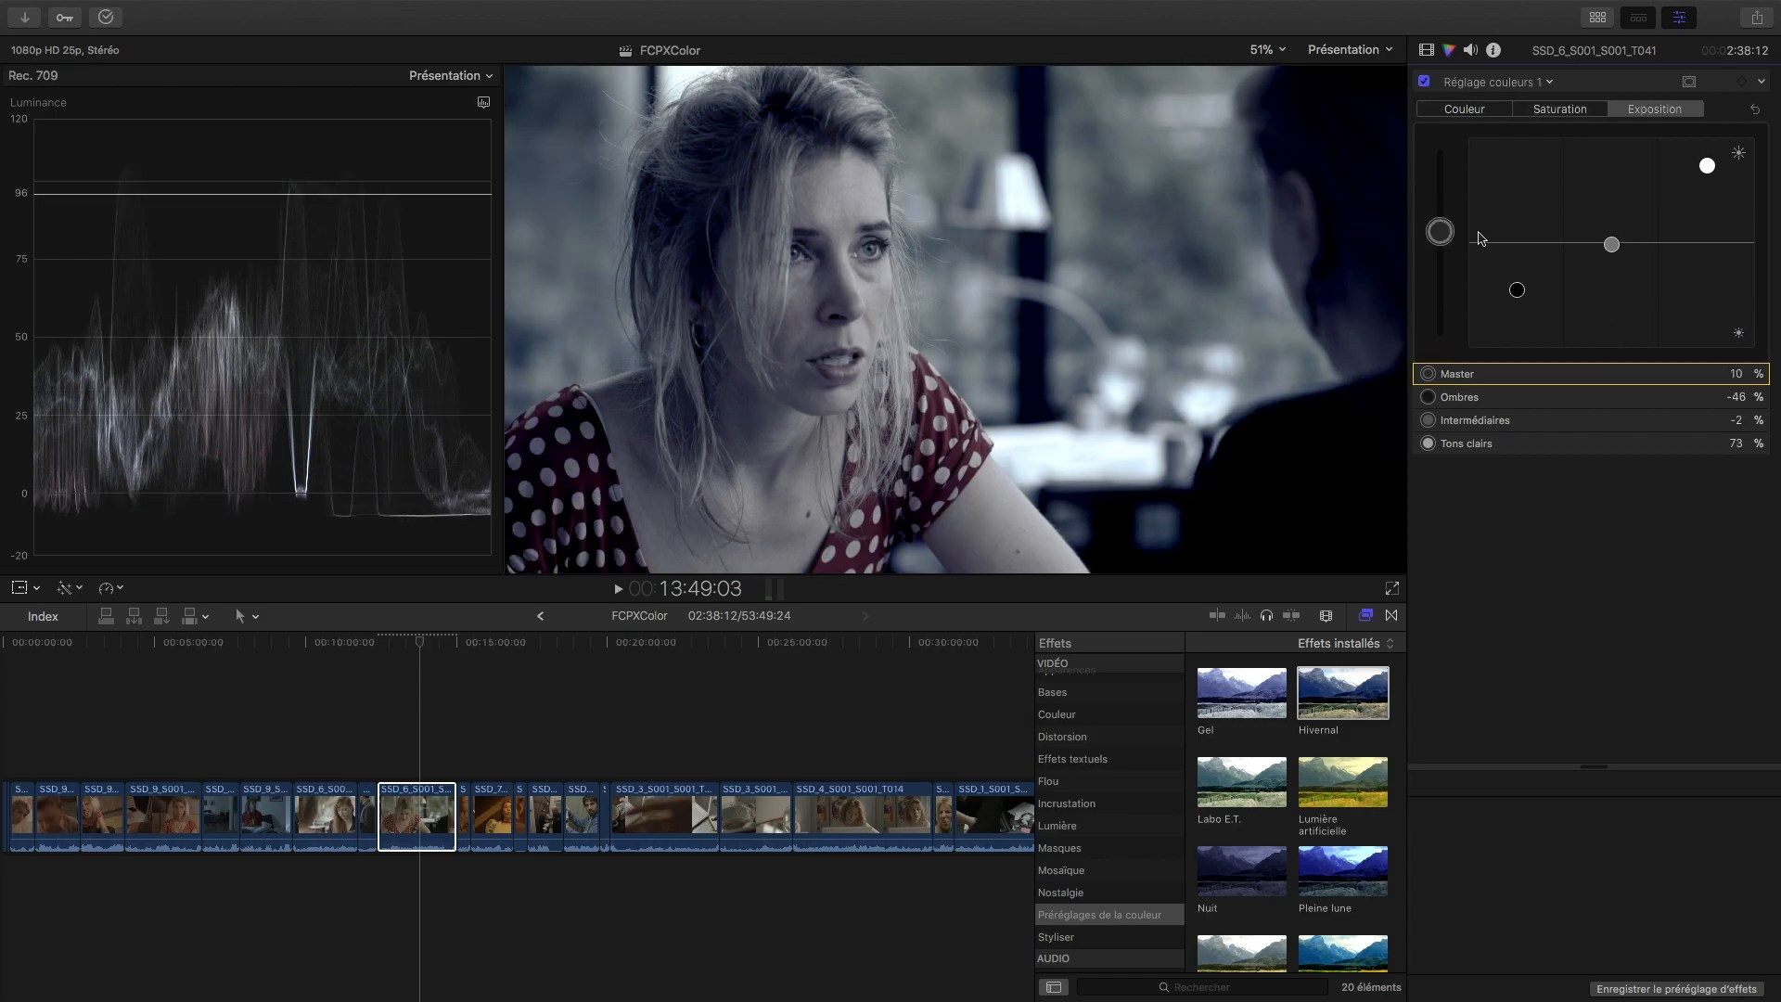
Step: Set the Ombres exposure of Réglage couleurs 1 to -39 % and reduce its Ombres colour to 3 % at 235°
drag(1517, 290, 1517, 283)
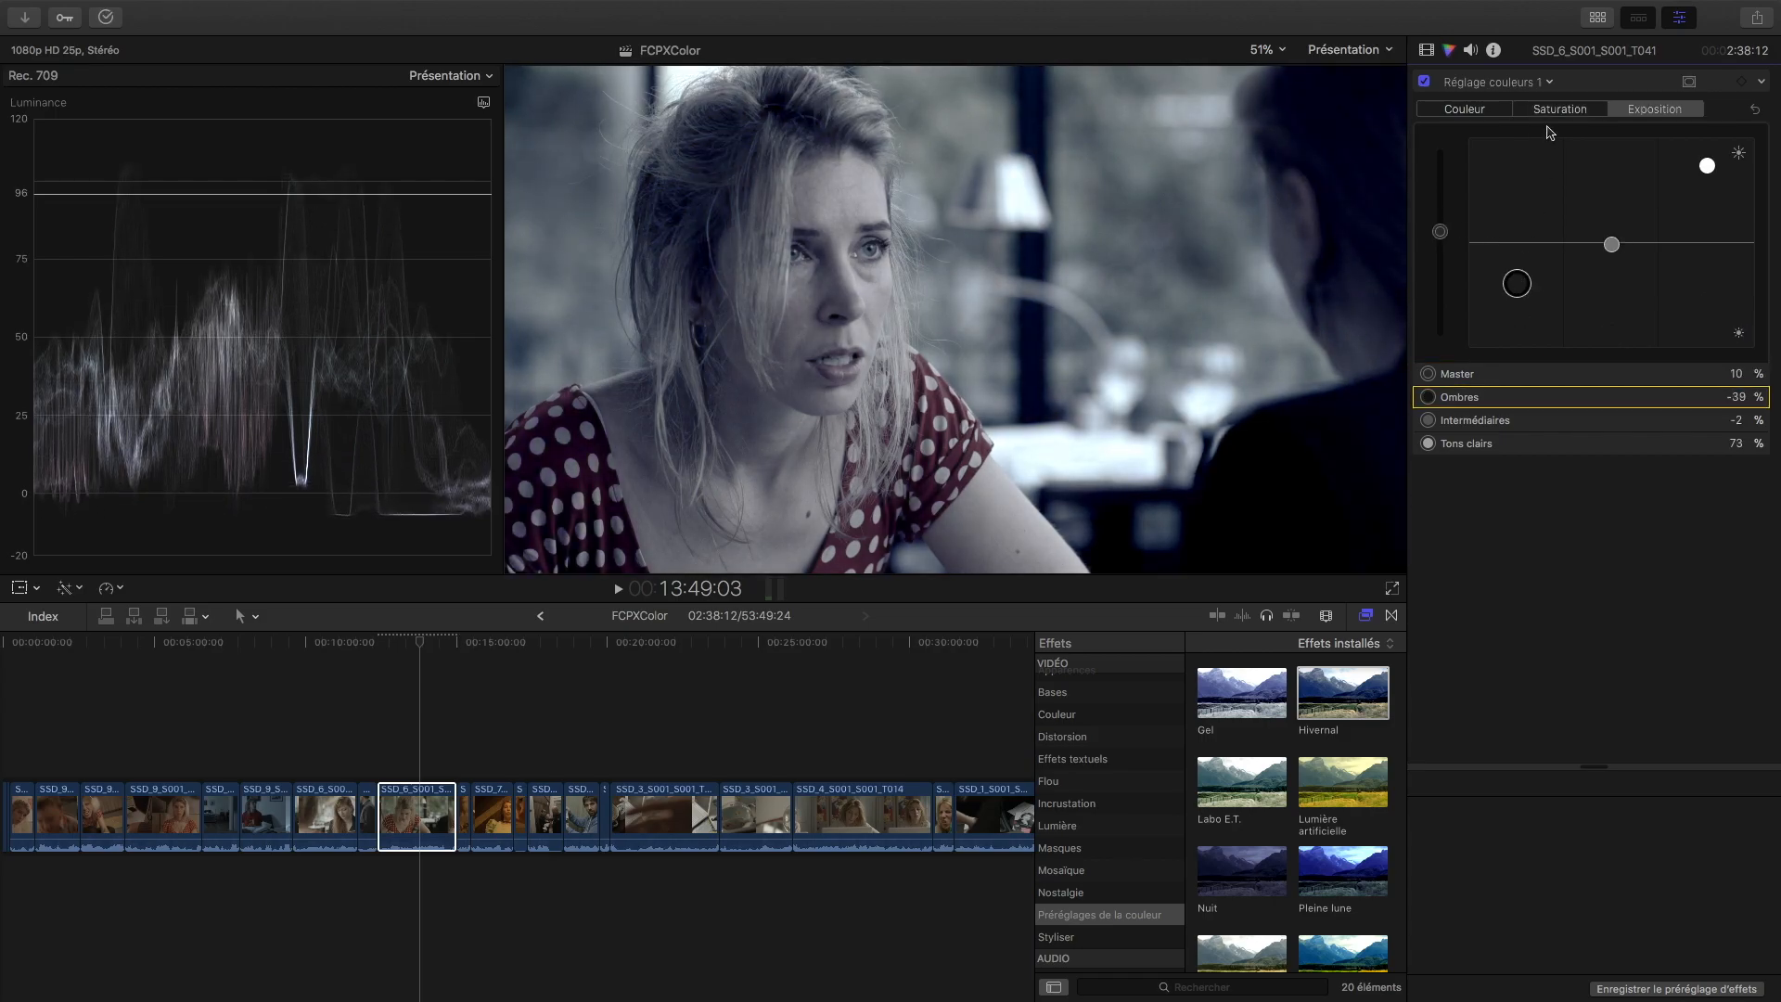
click(1473, 111)
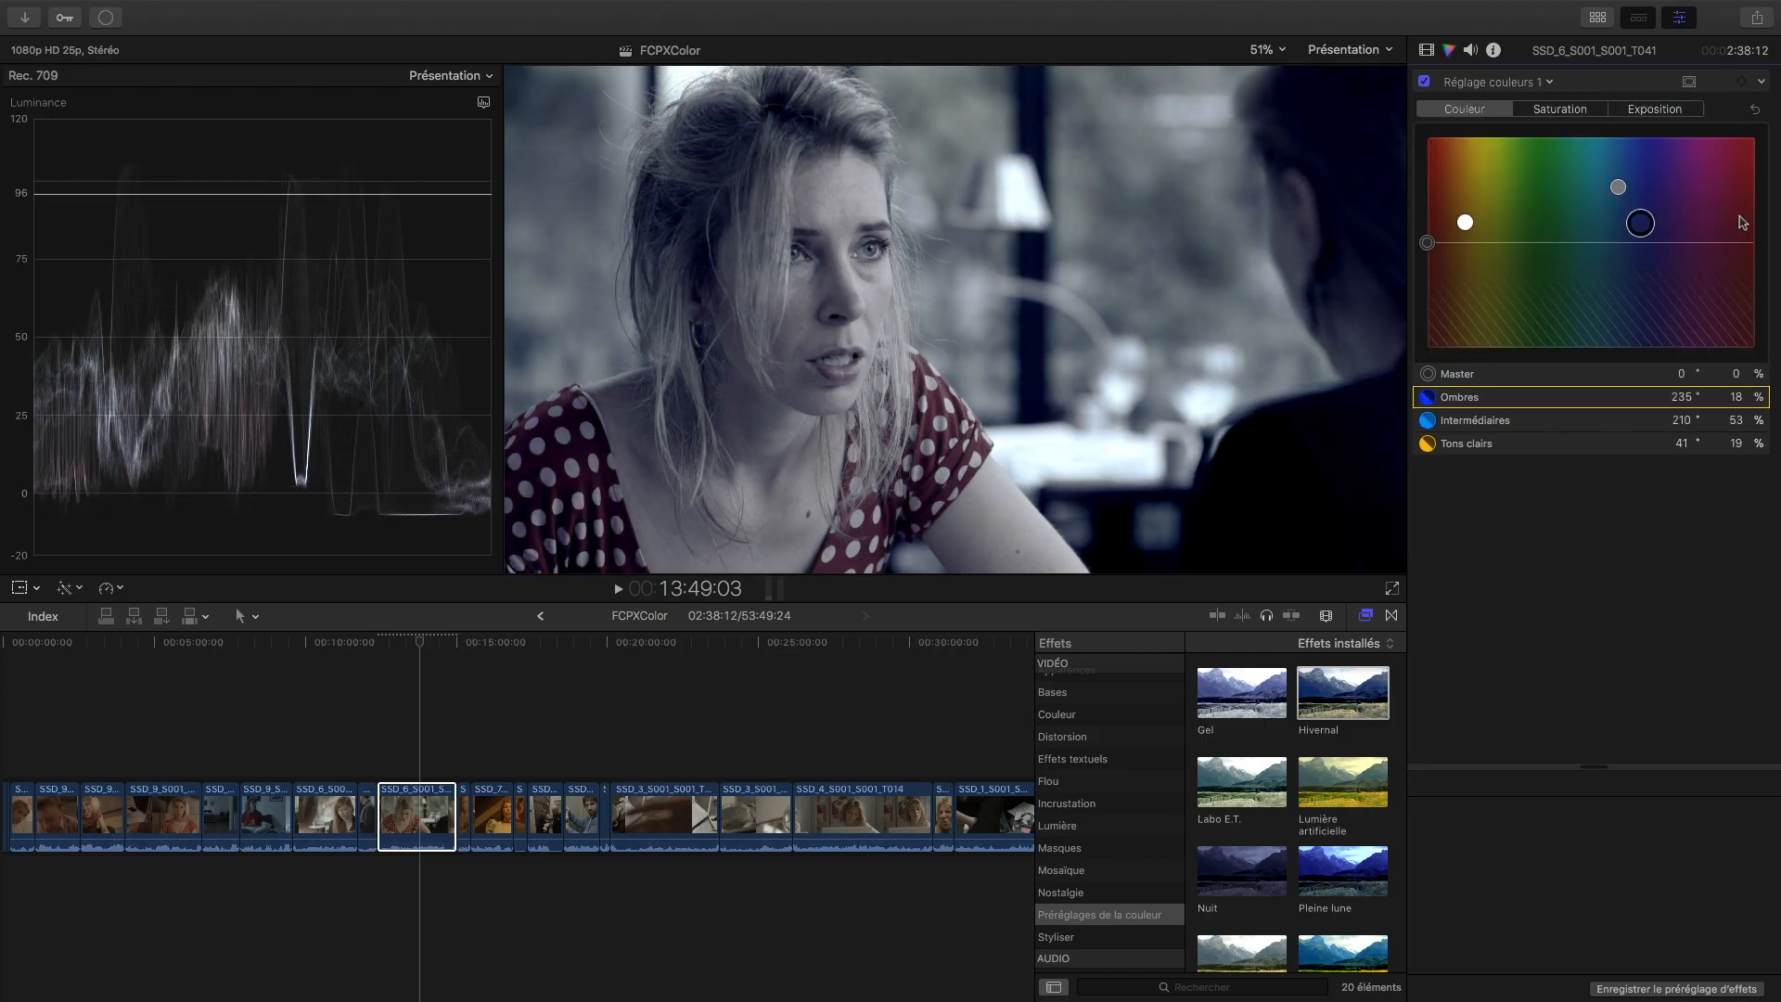
drag(1643, 224, 1643, 243)
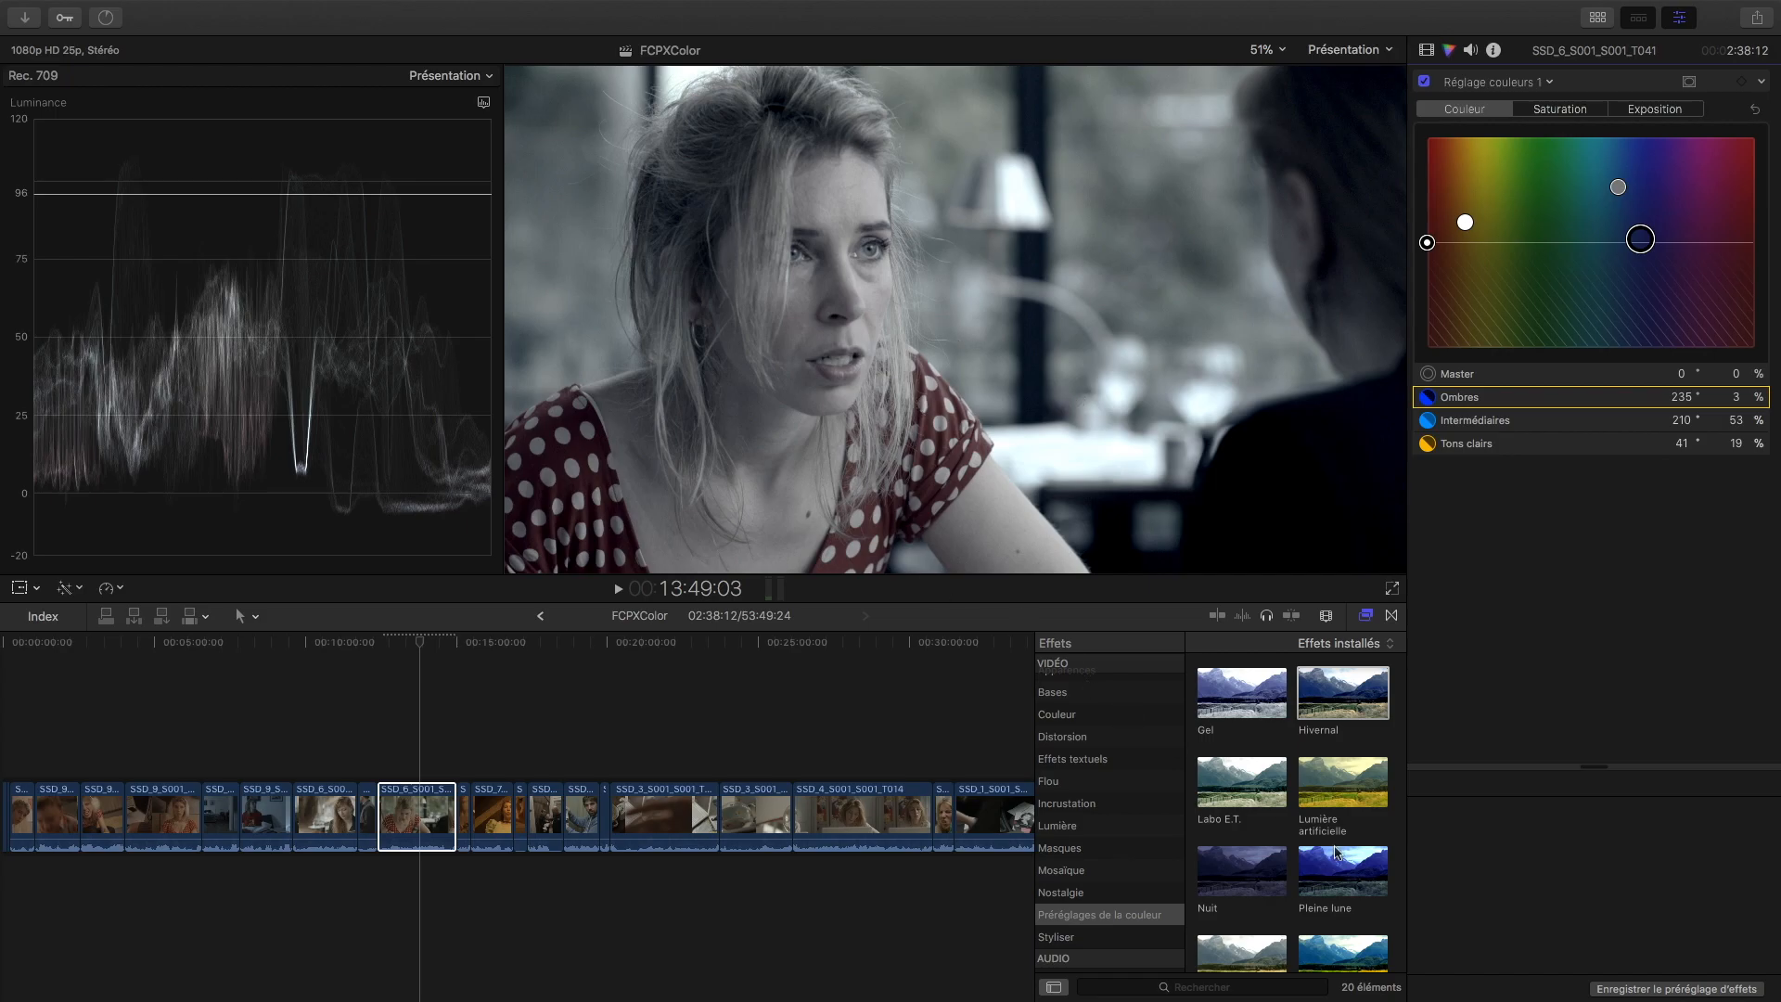
Step: Look through the full range of presets in the Préréglages de la couleur category, from Cendre to Tons froids
scroll(1339, 852, down, 5)
scroll(1339, 852, up, 8)
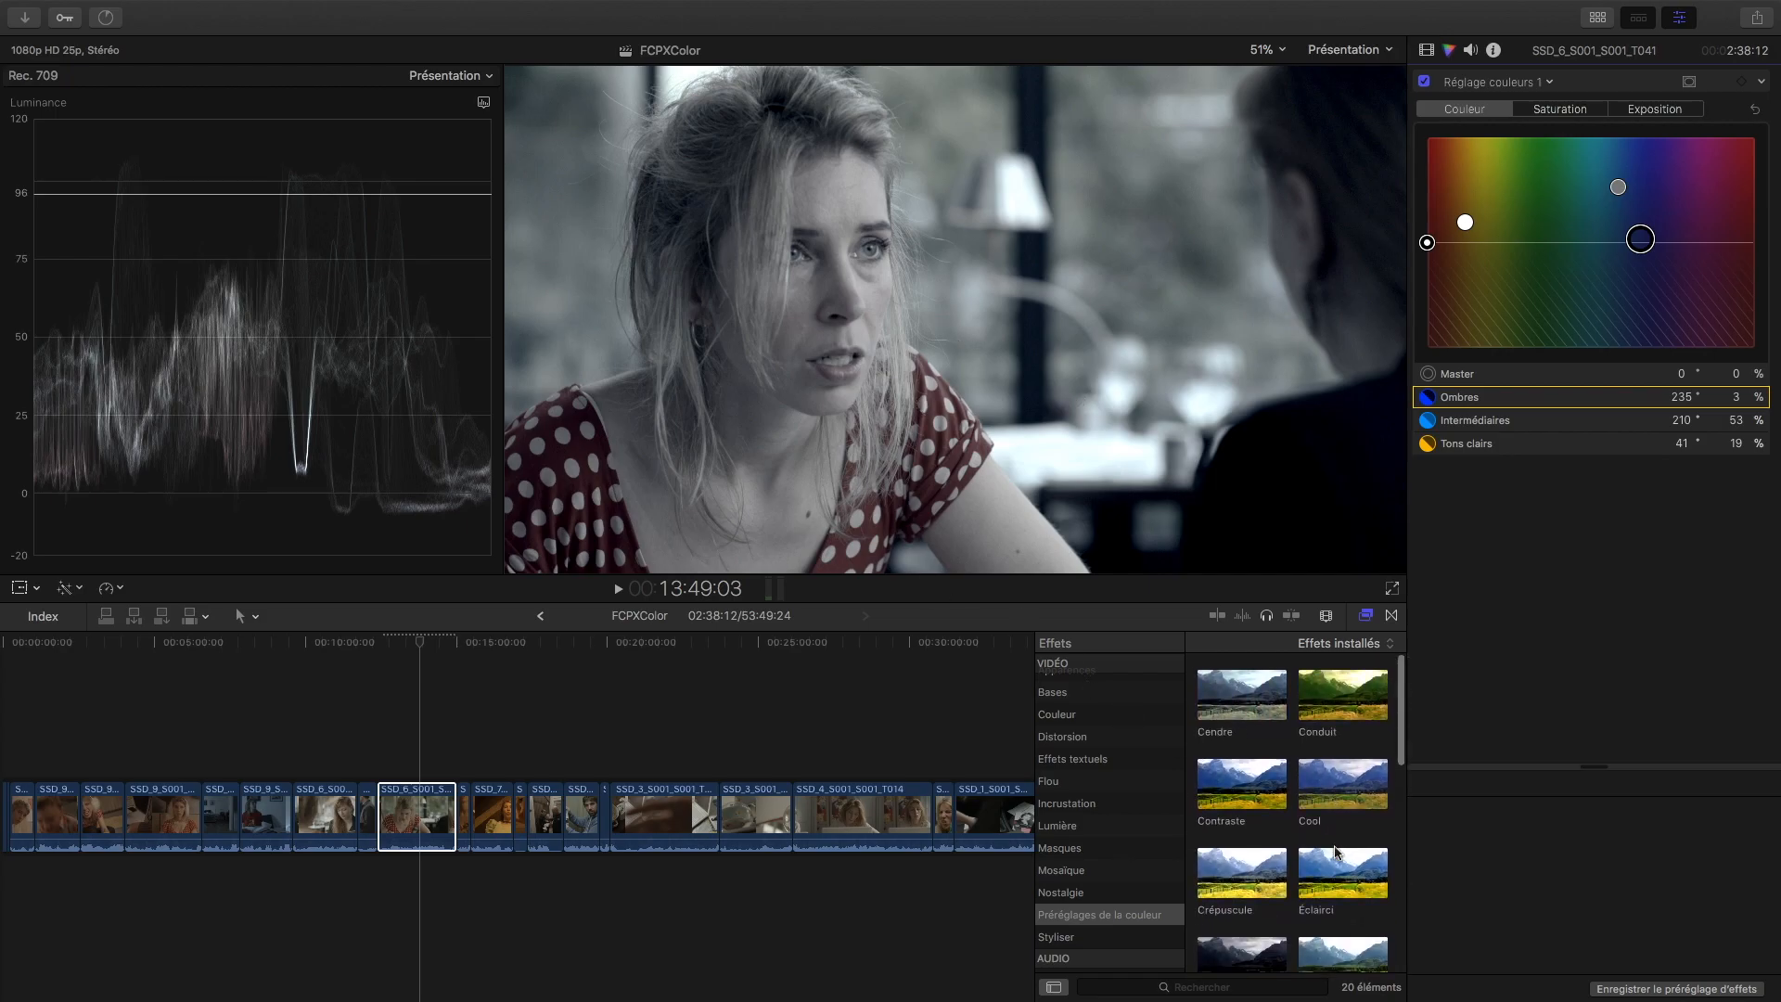
scroll(1326, 854, down, 5)
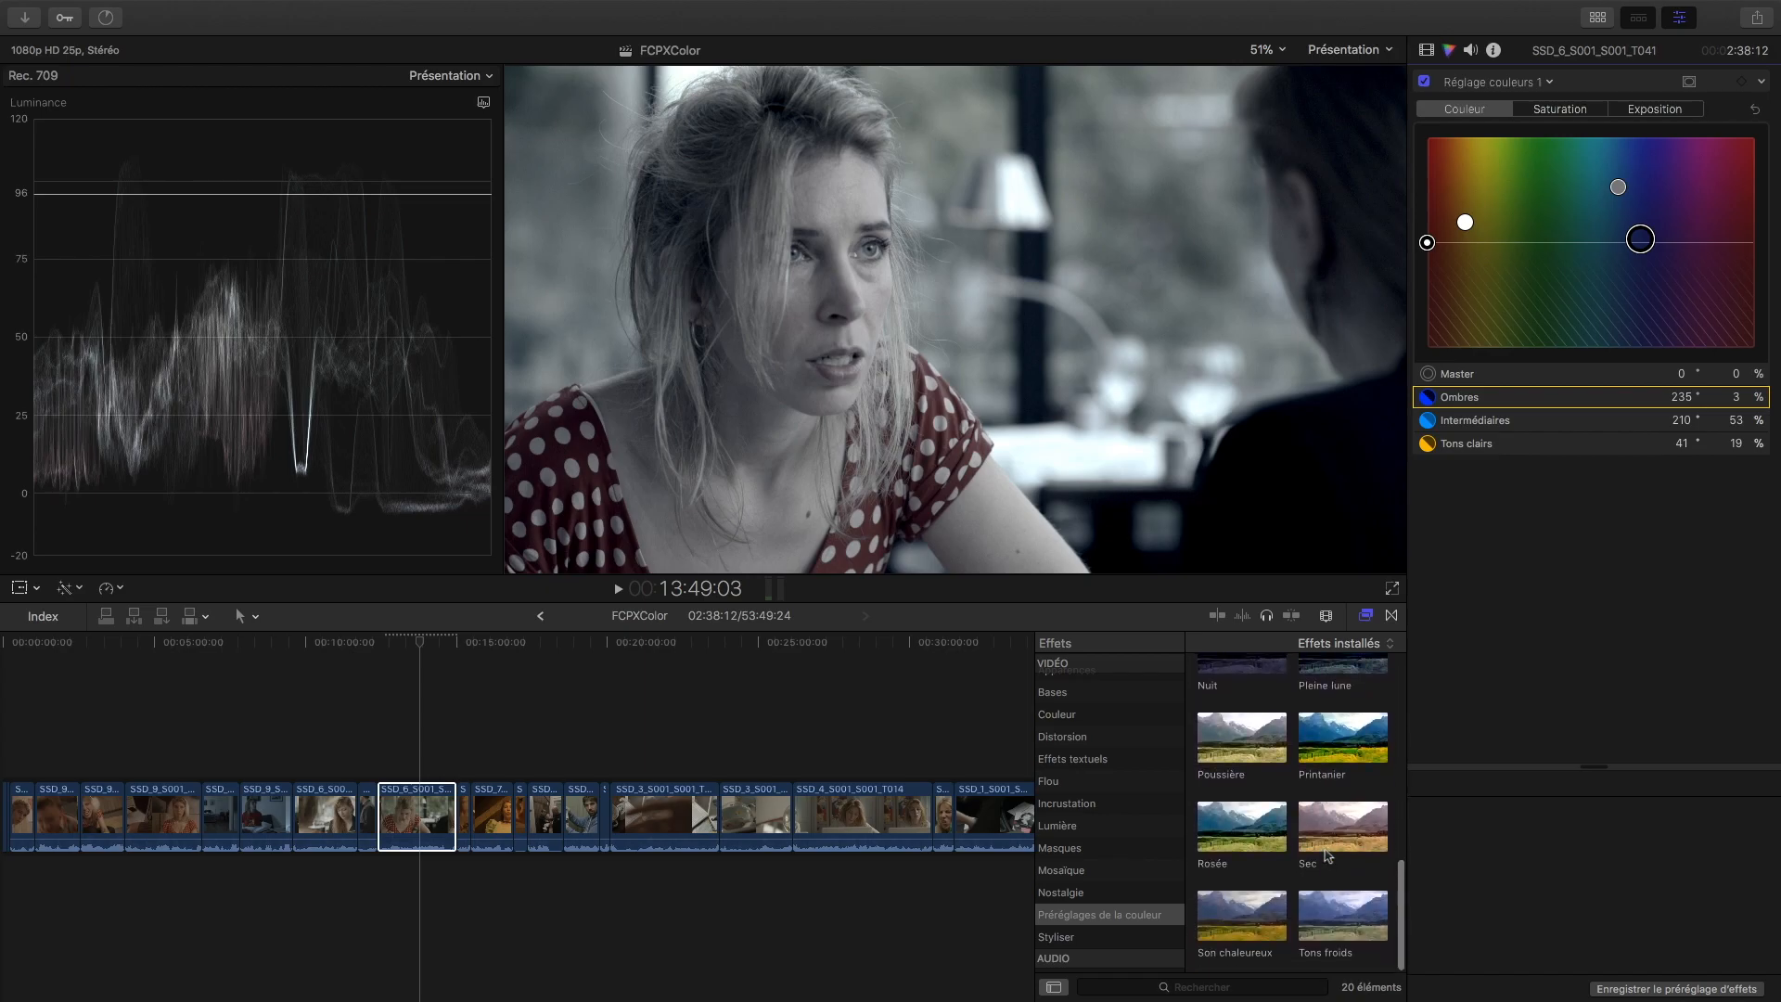
scroll(1327, 855, up, 3)
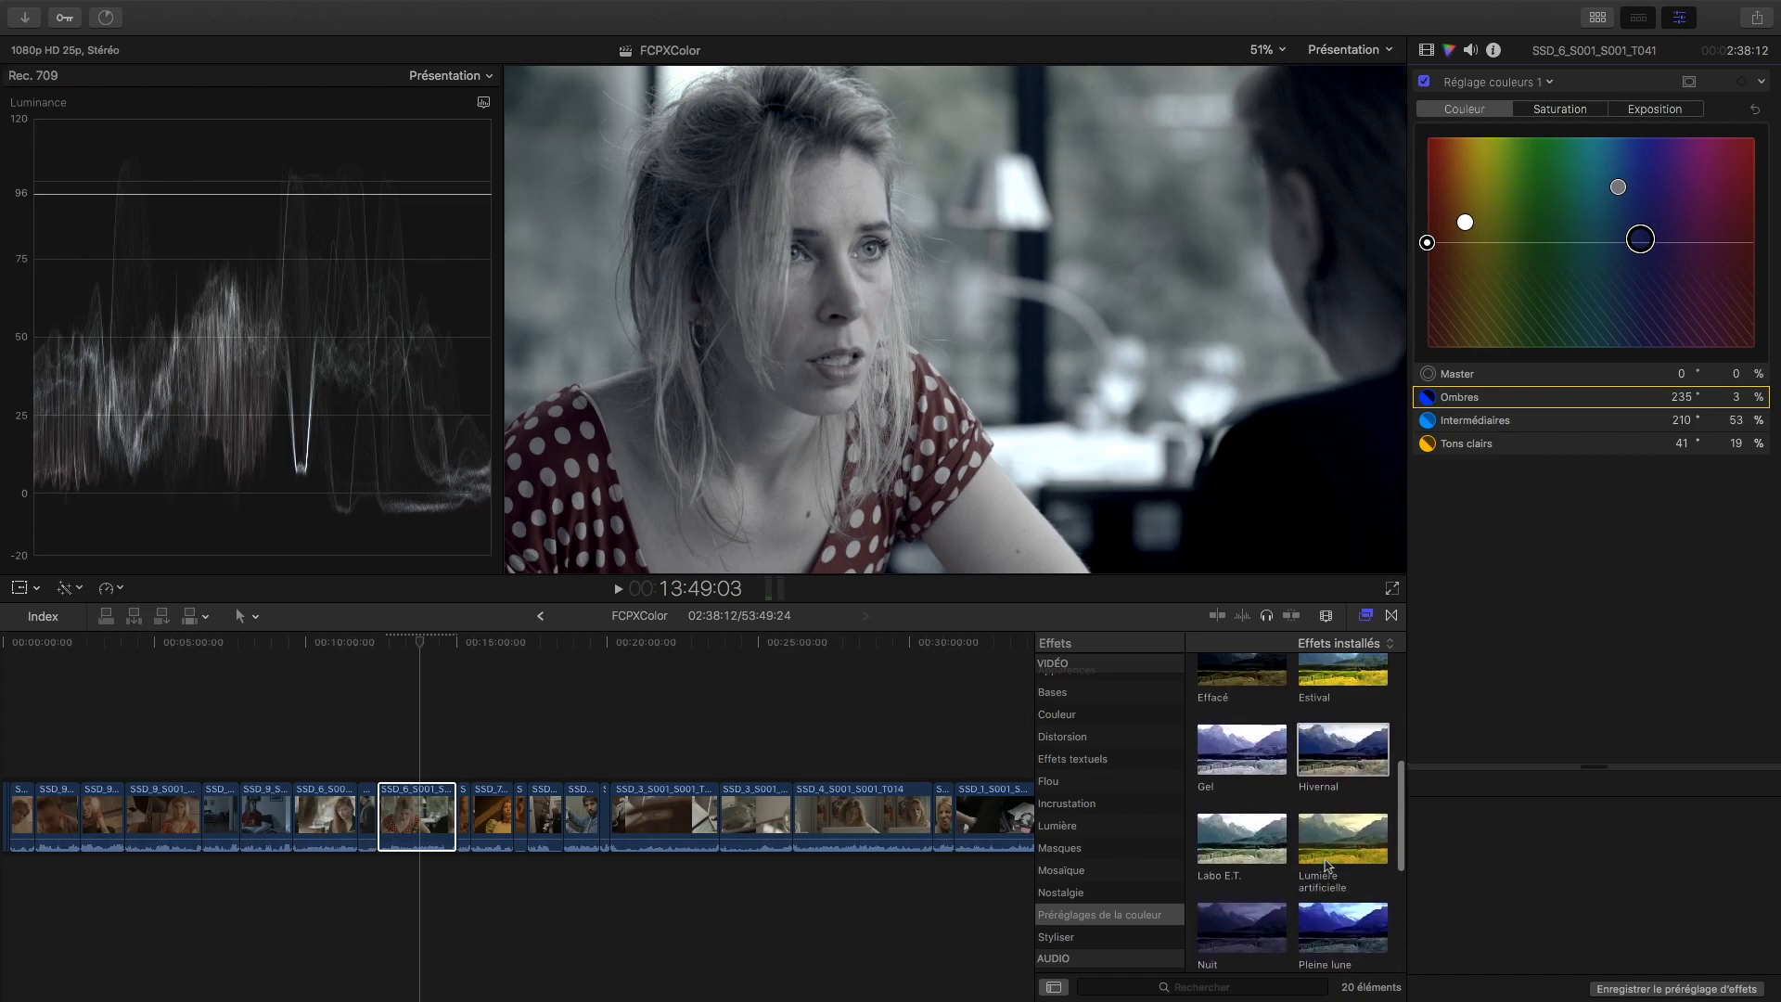
scroll(1326, 868, up, 4)
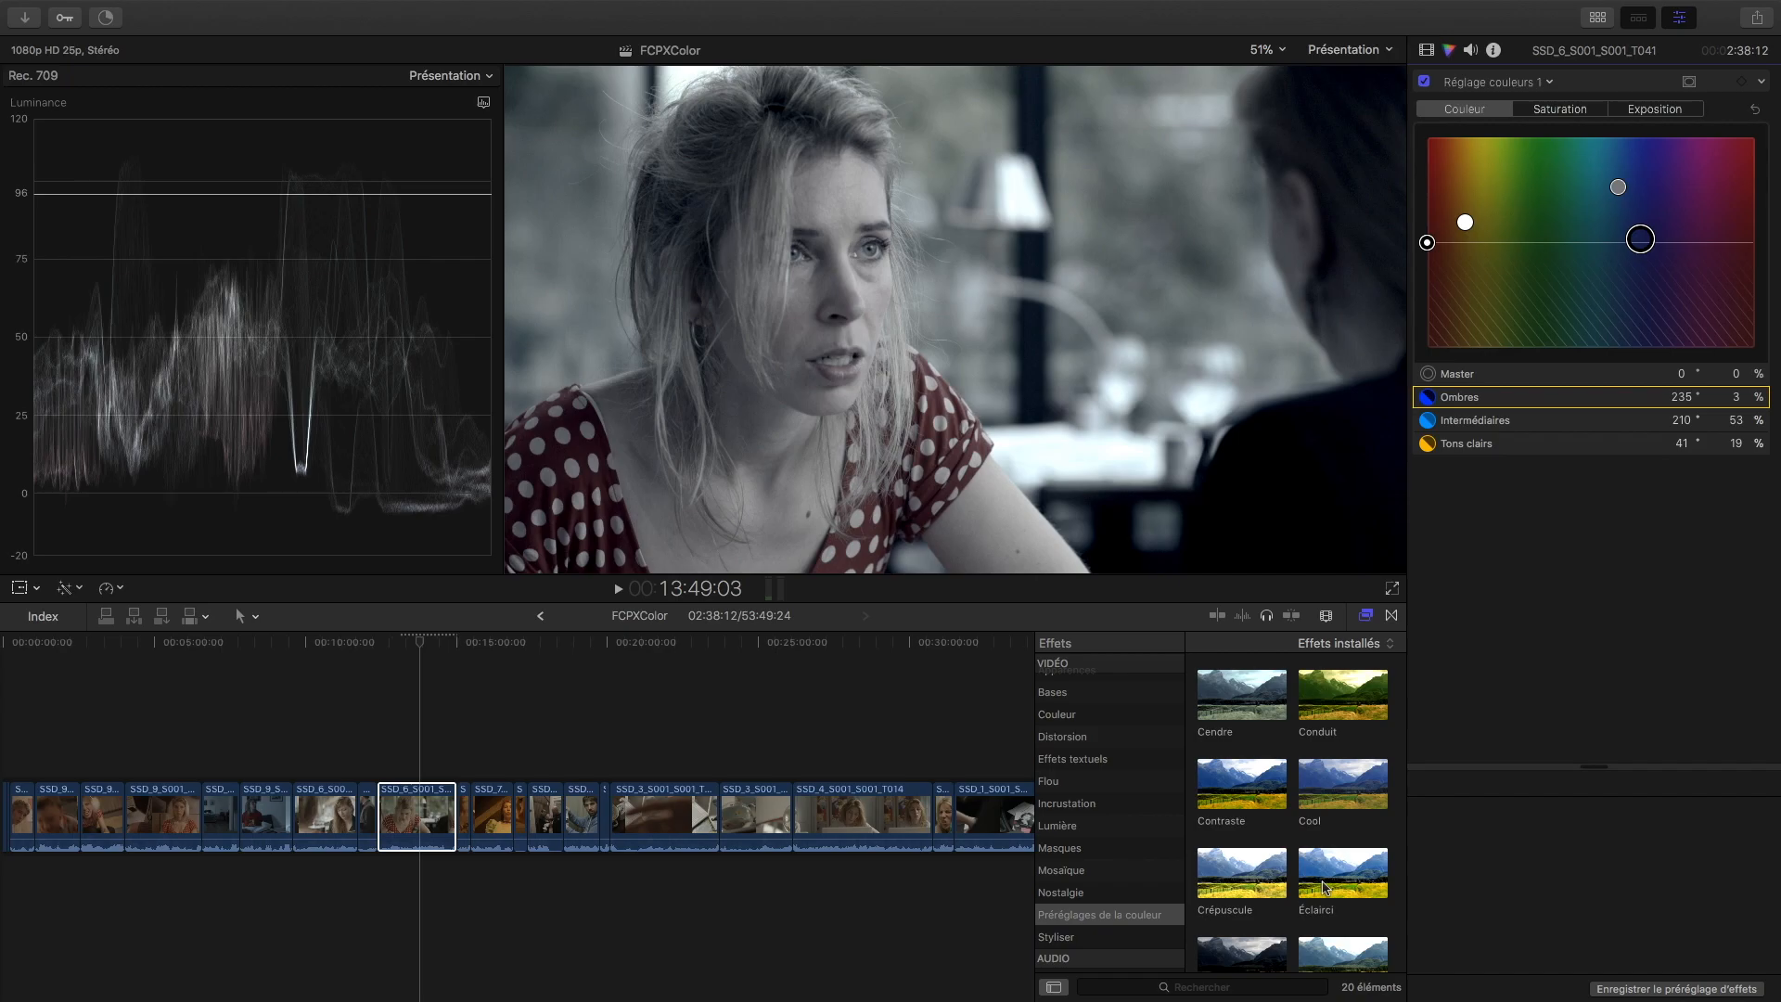
scroll(1294, 863, down, 5)
scroll(1292, 861, down, 3)
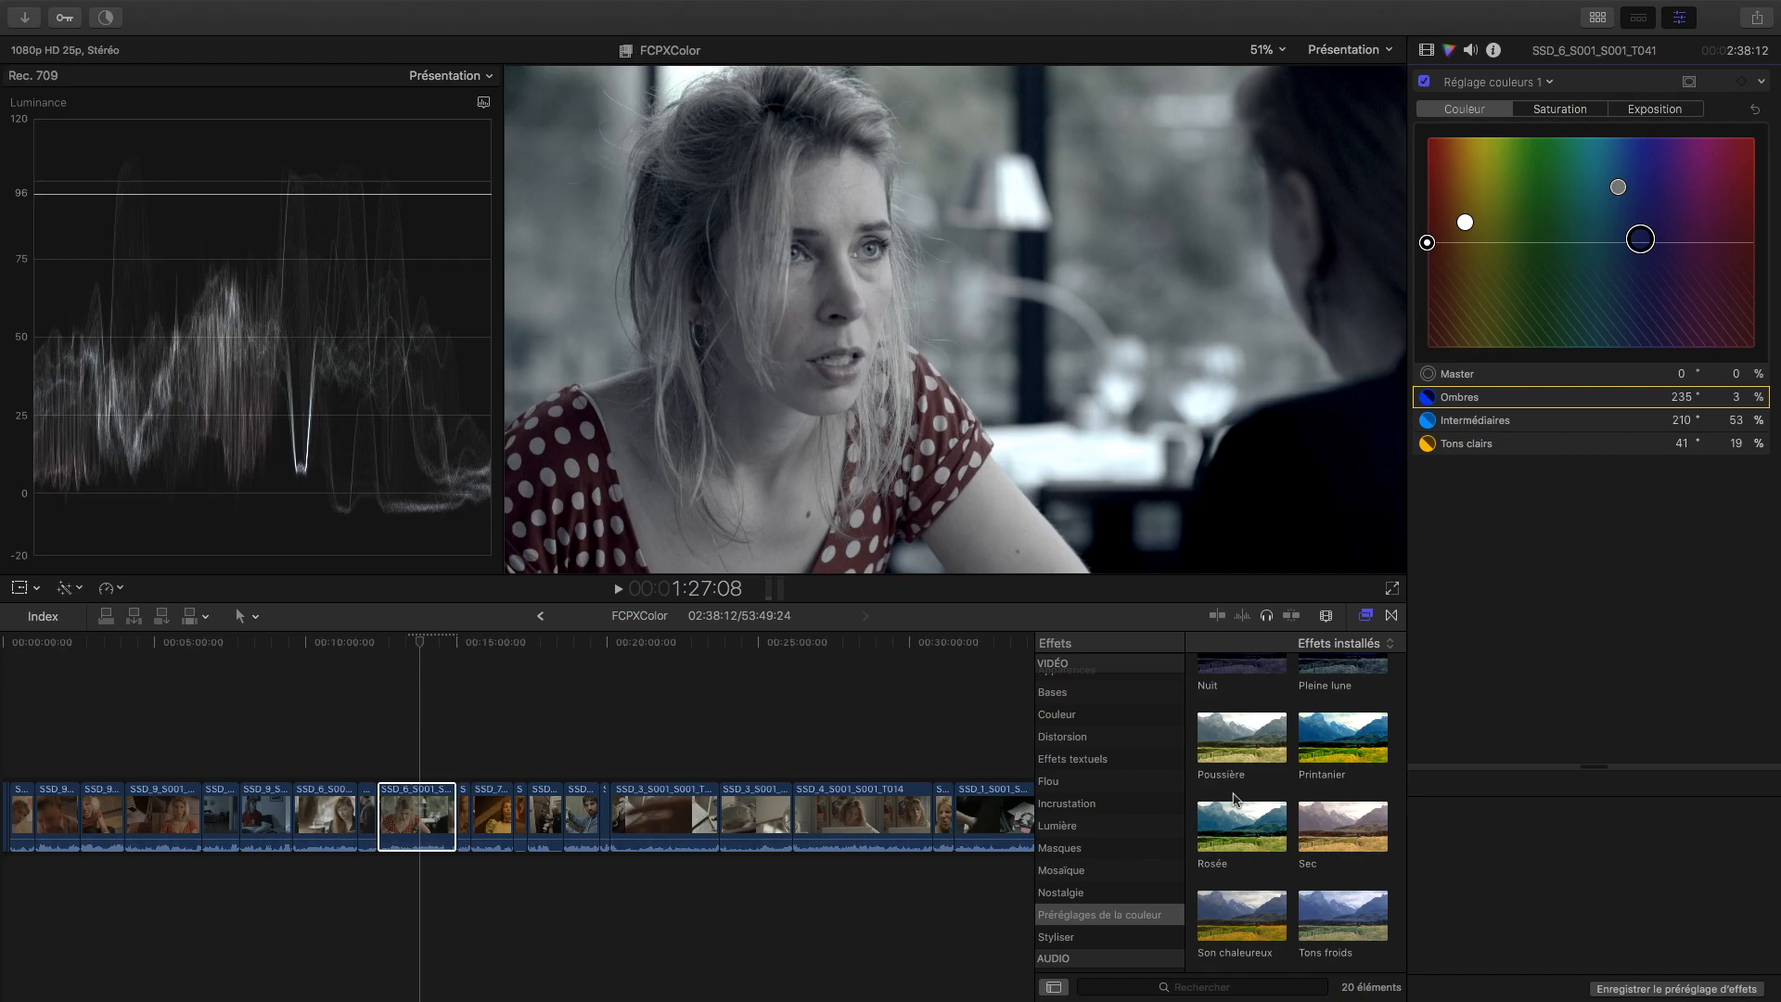
scroll(1234, 798, up, 6)
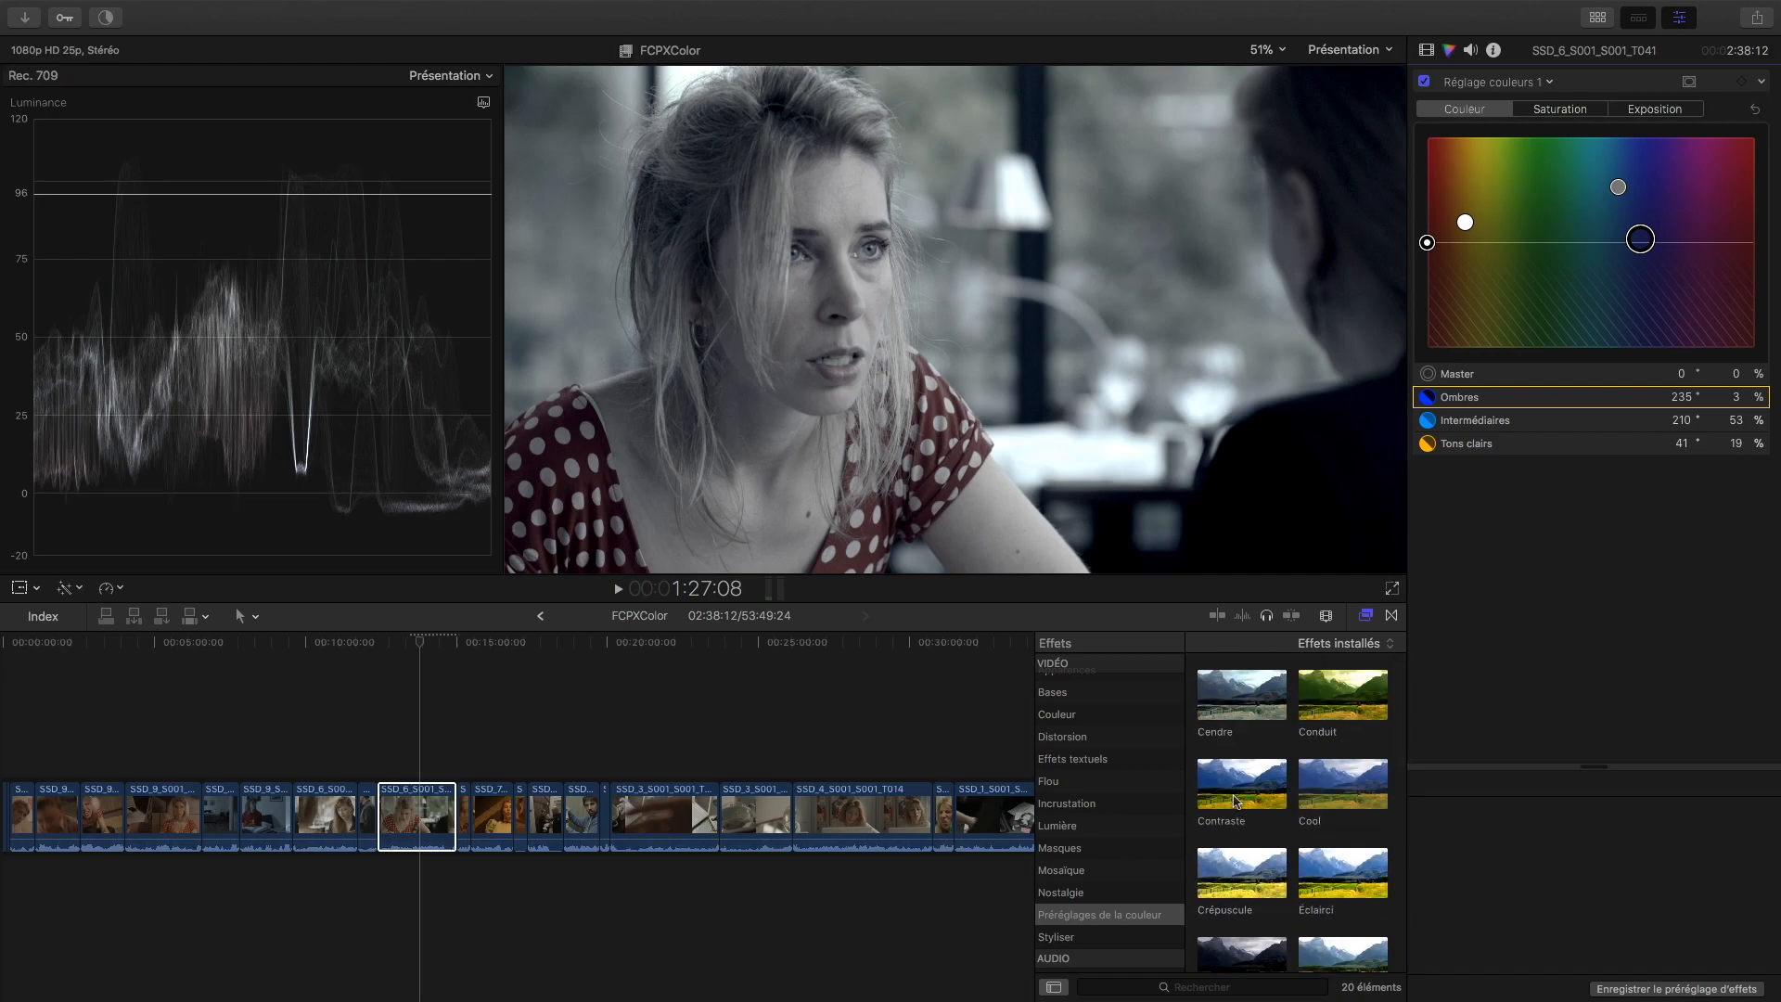
scroll(1236, 861, down, 3)
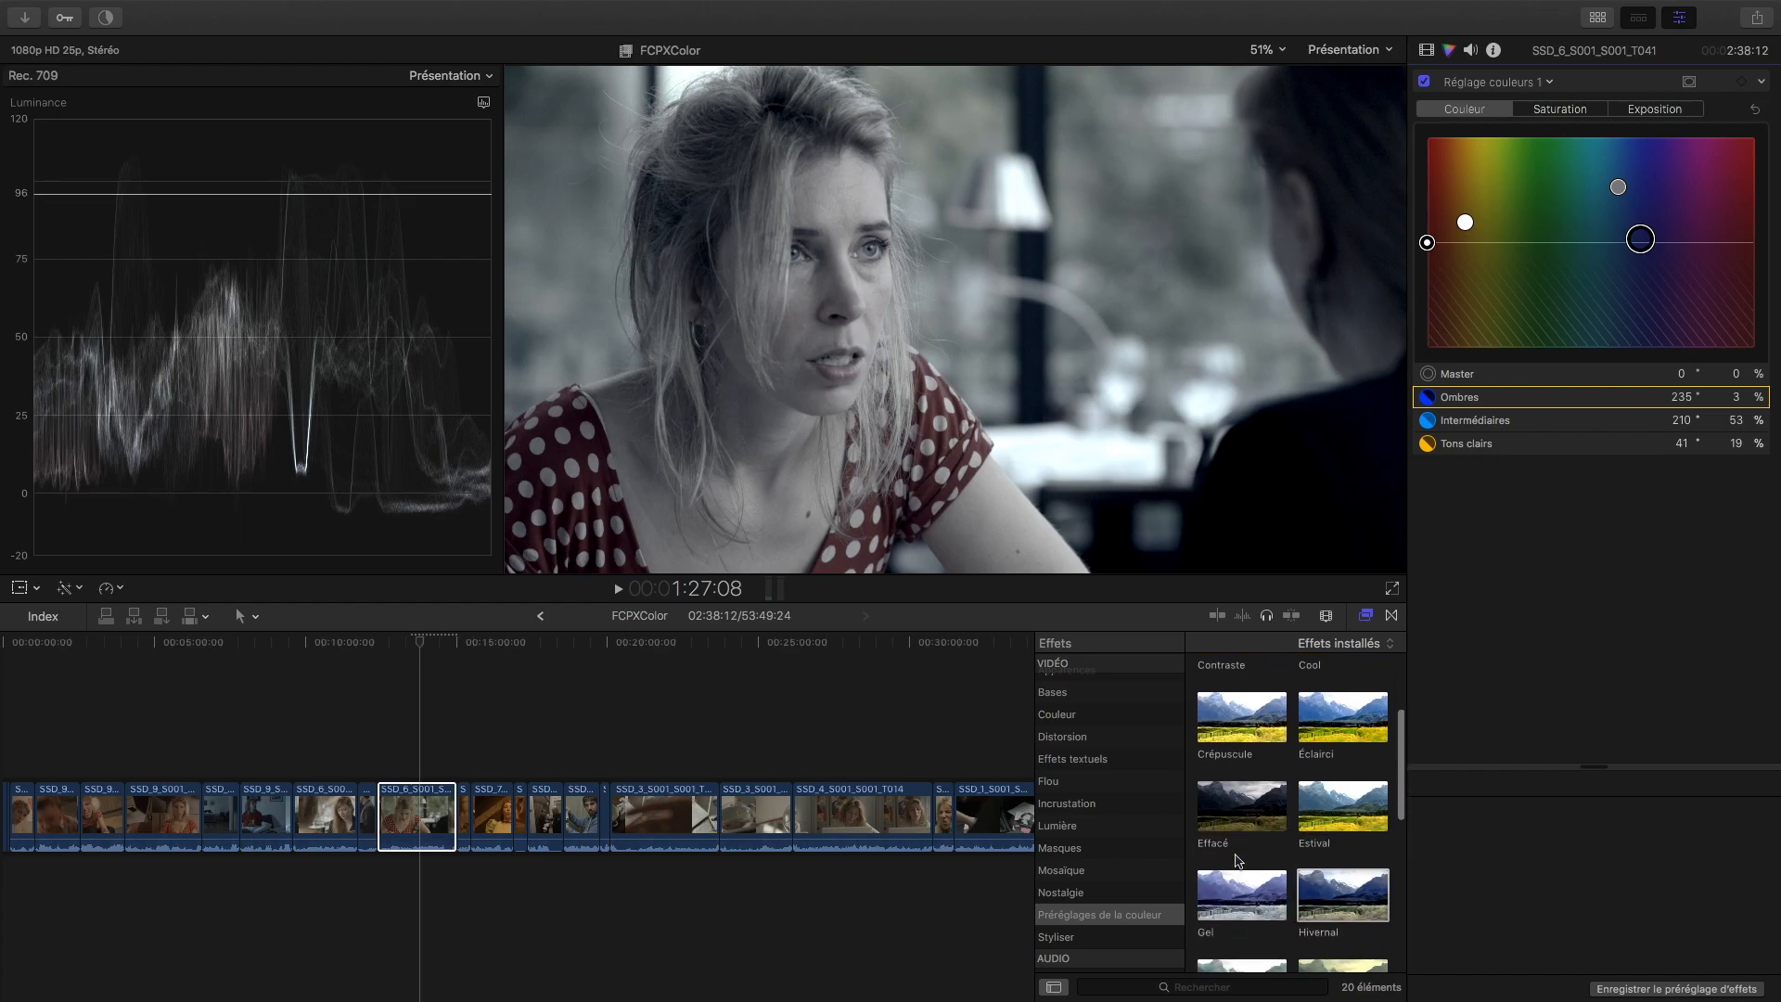
scroll(1237, 861, down, 5)
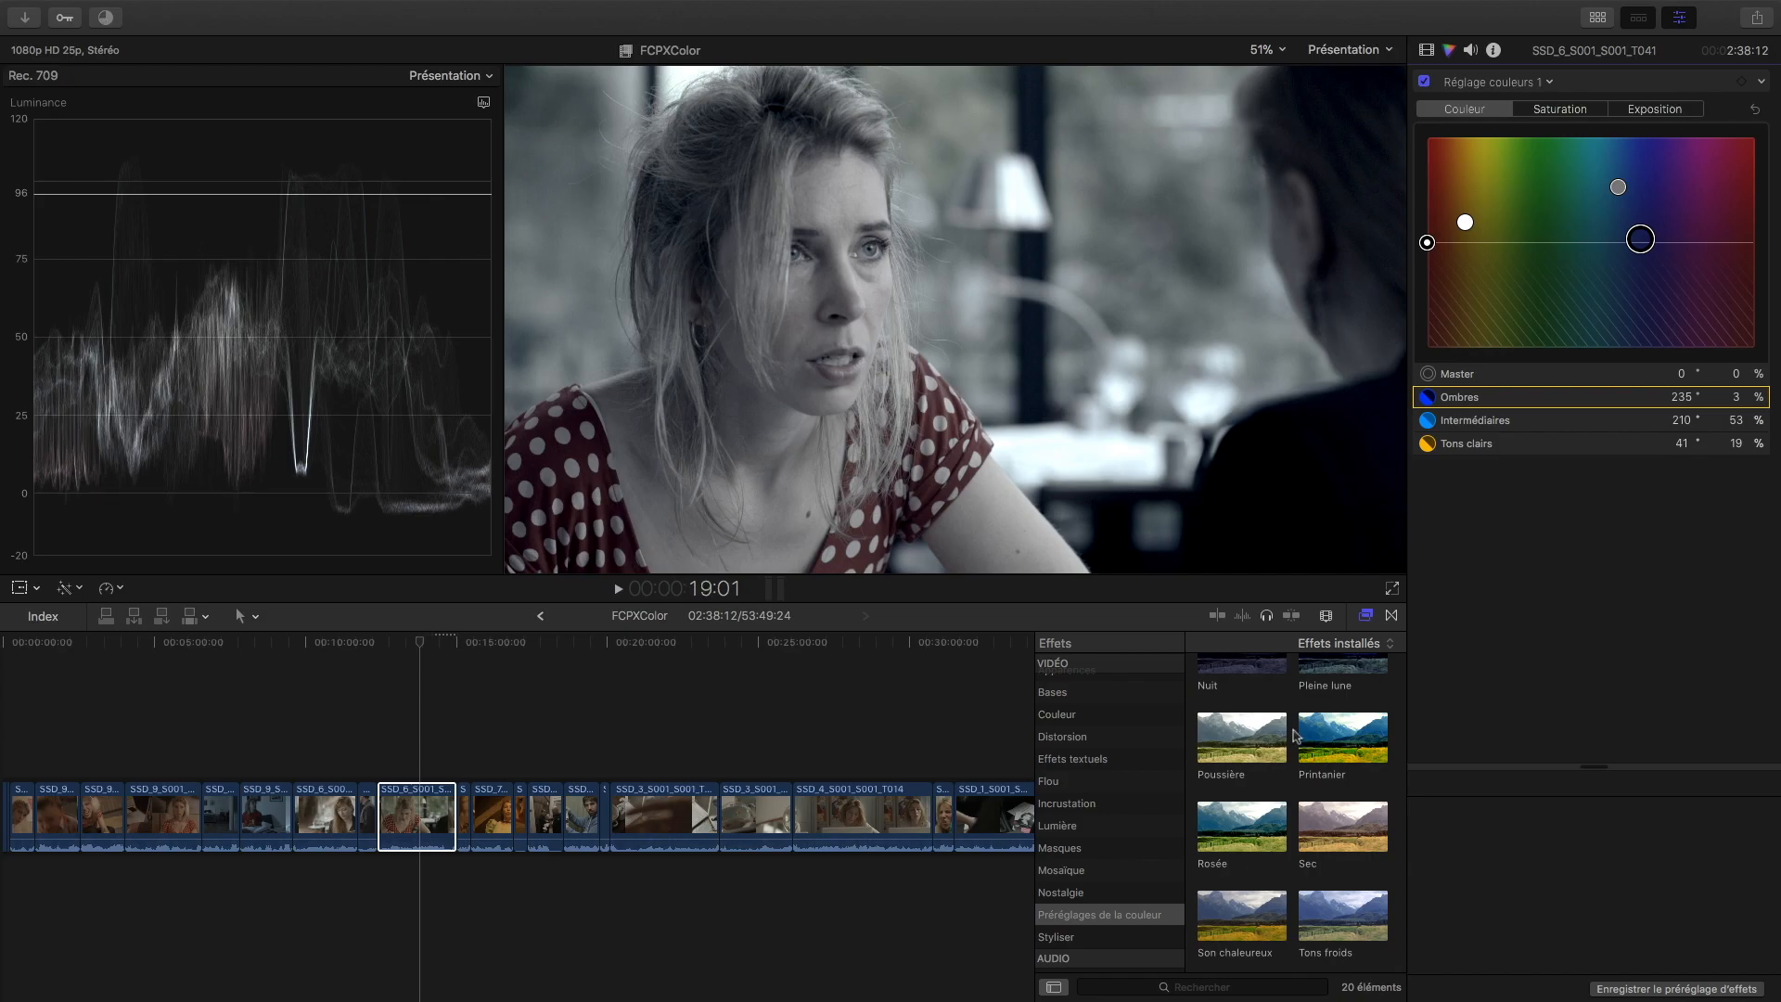
scroll(1296, 735, up, 10)
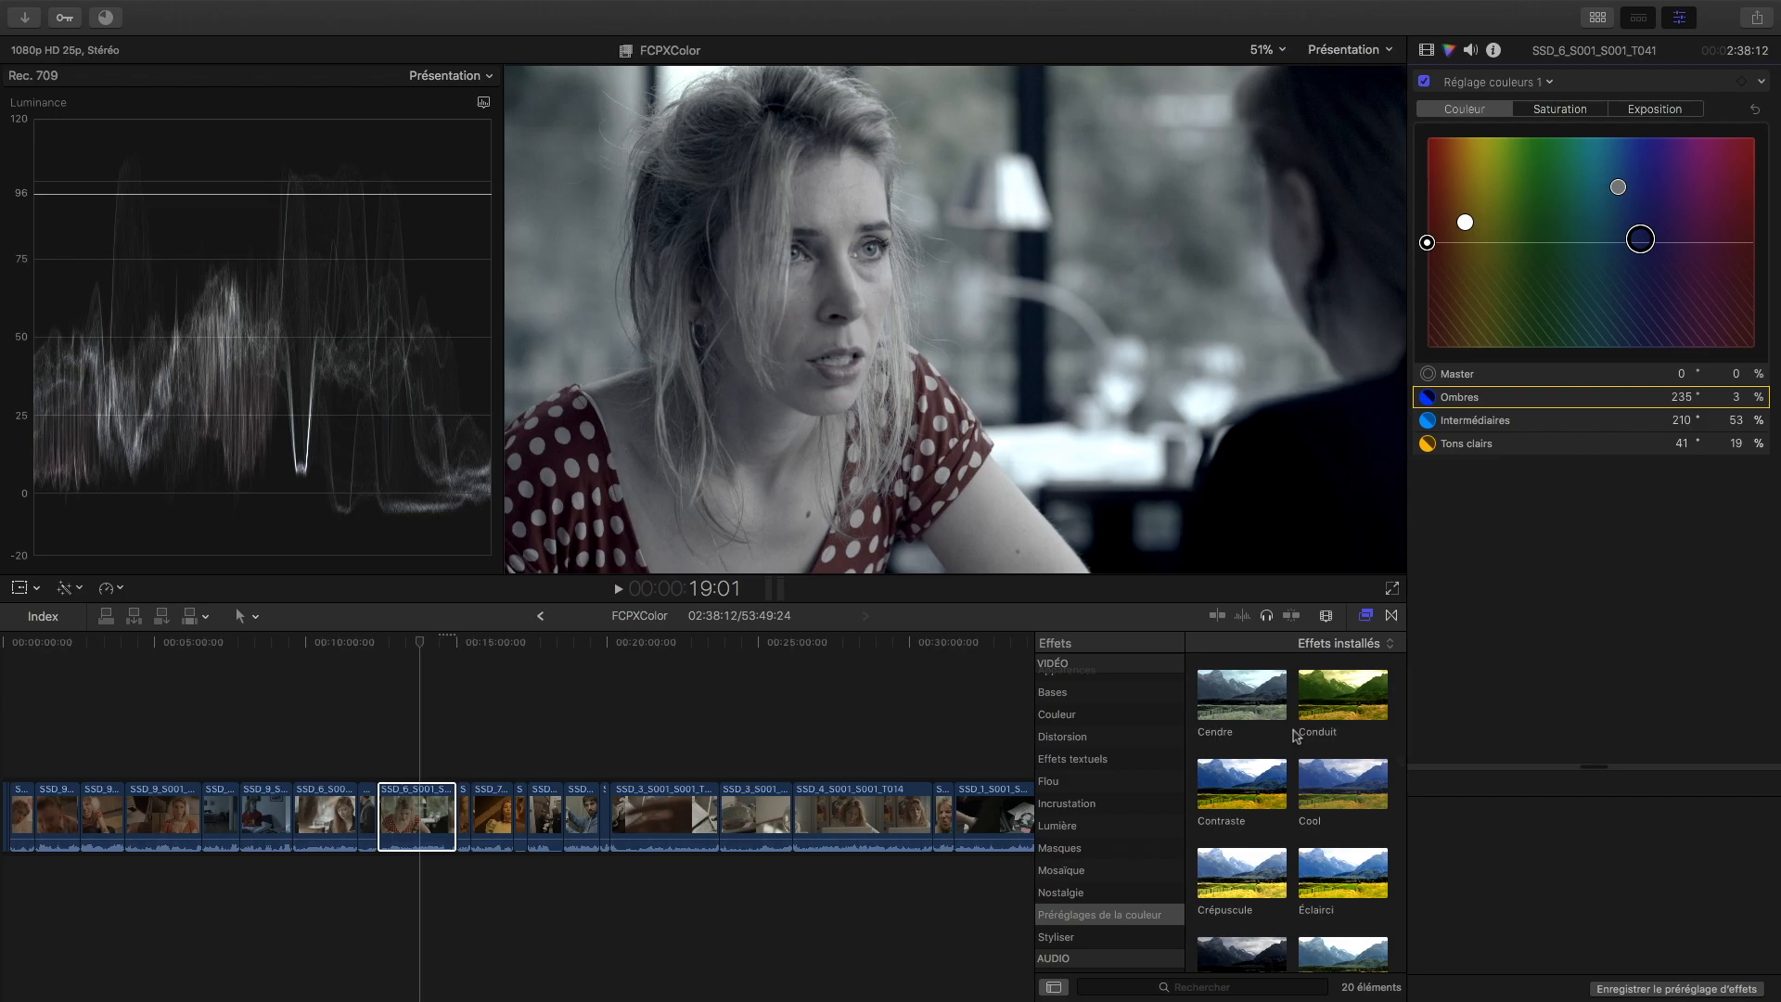
scroll(1296, 735, down, 10)
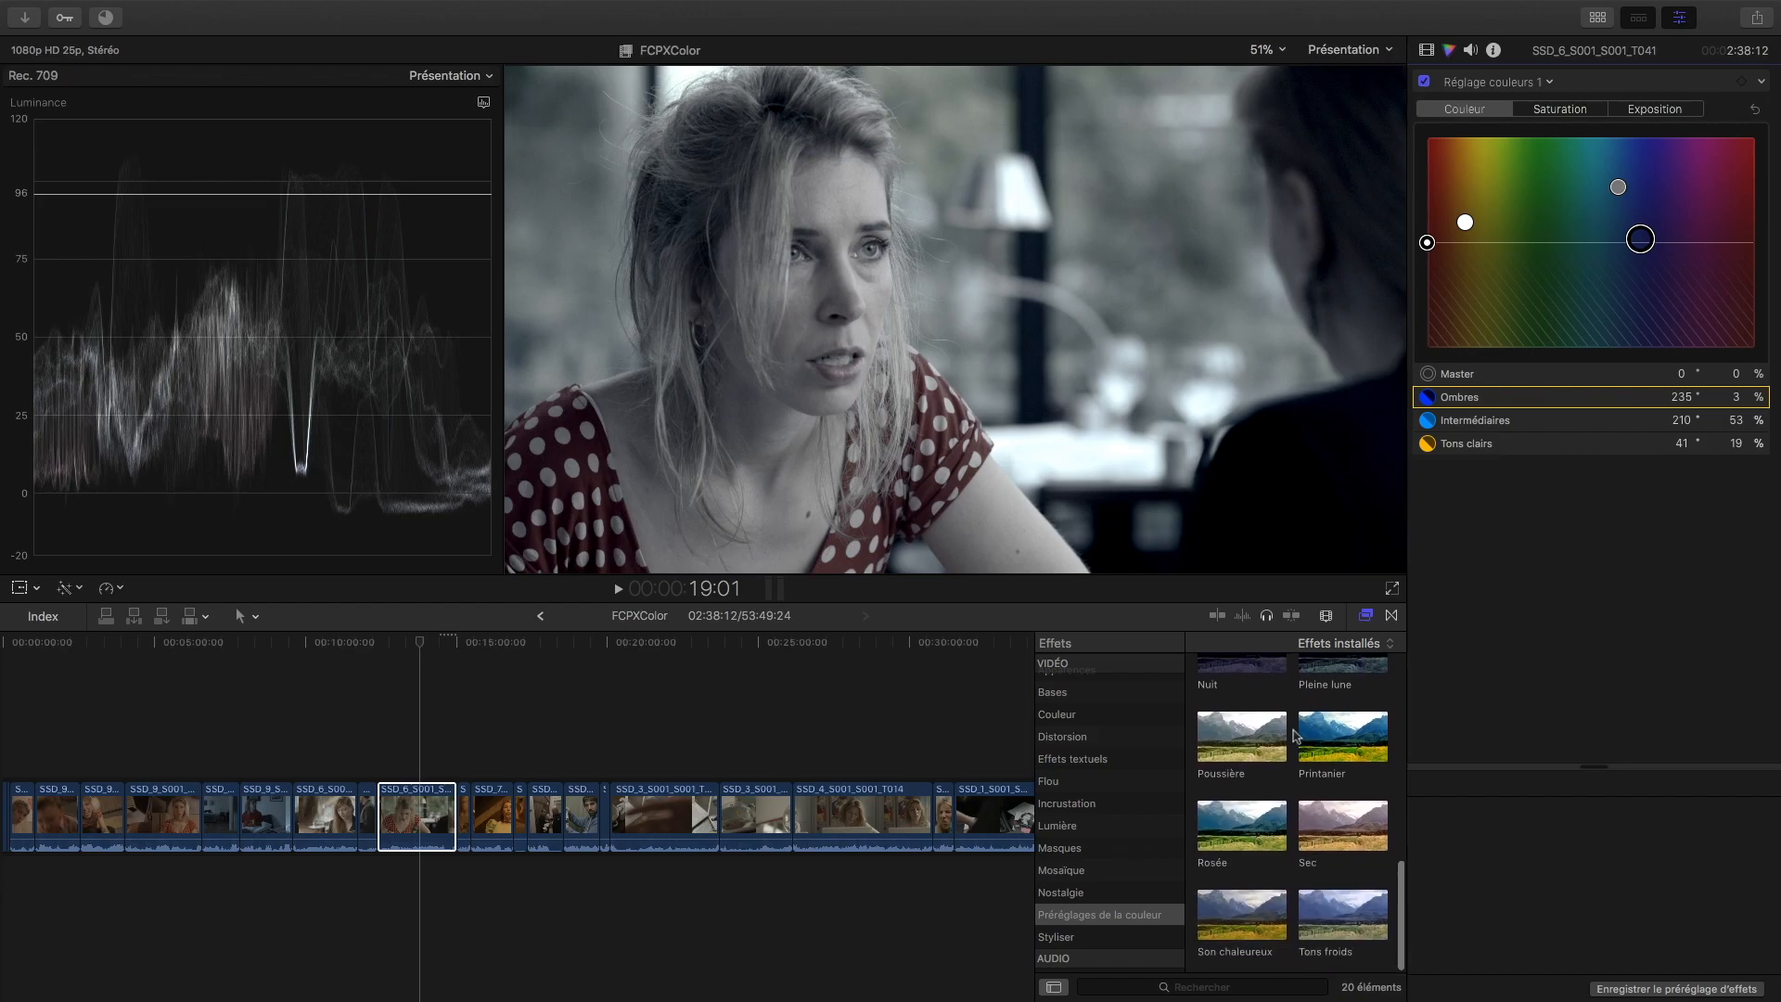
scroll(1296, 736, up, 10)
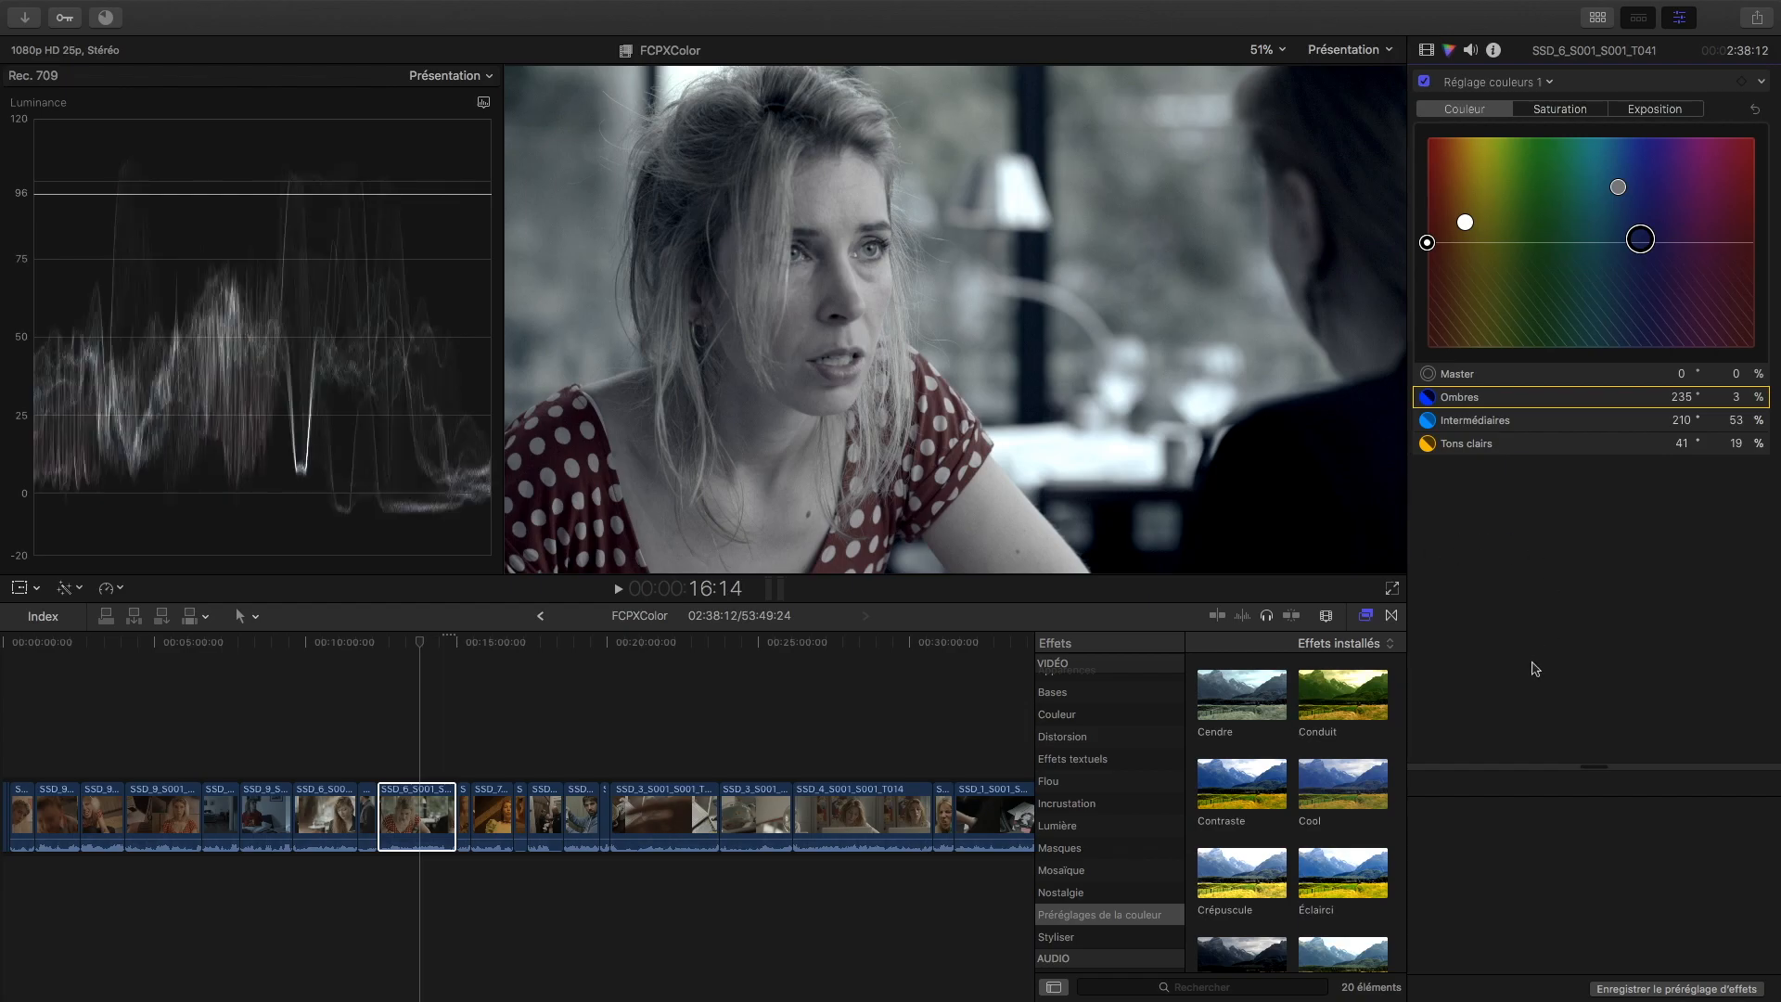
scroll(1202, 861, up, 3)
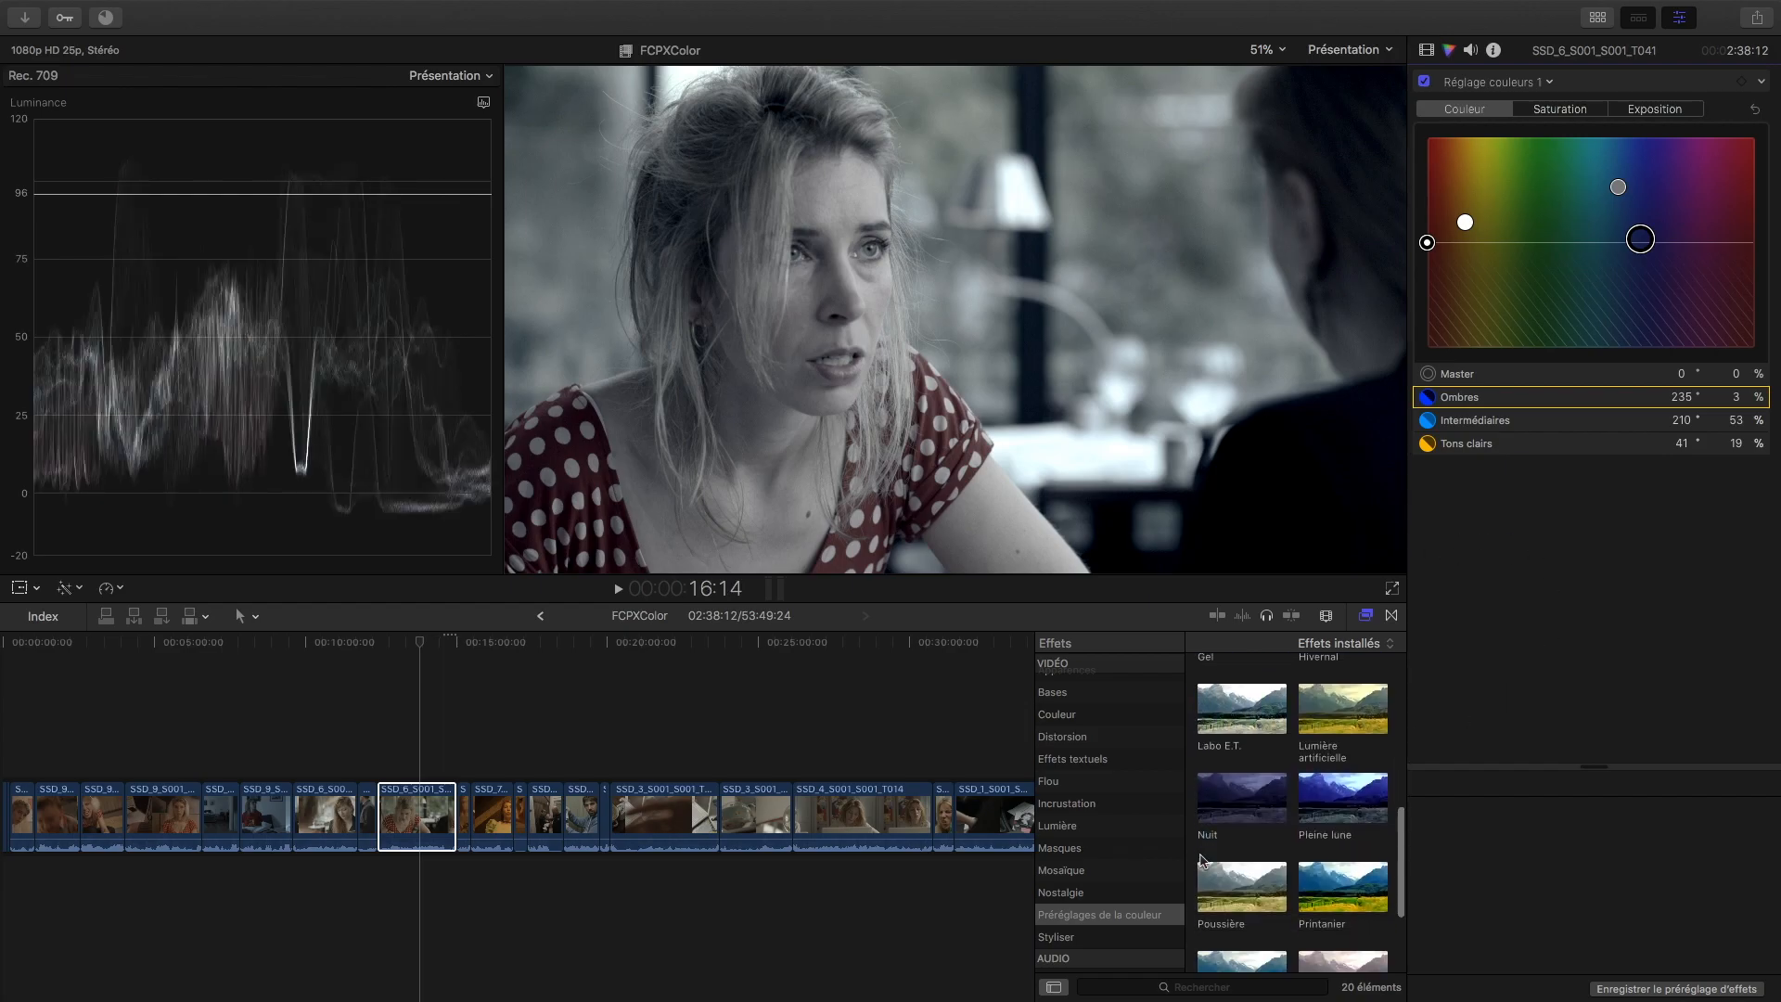